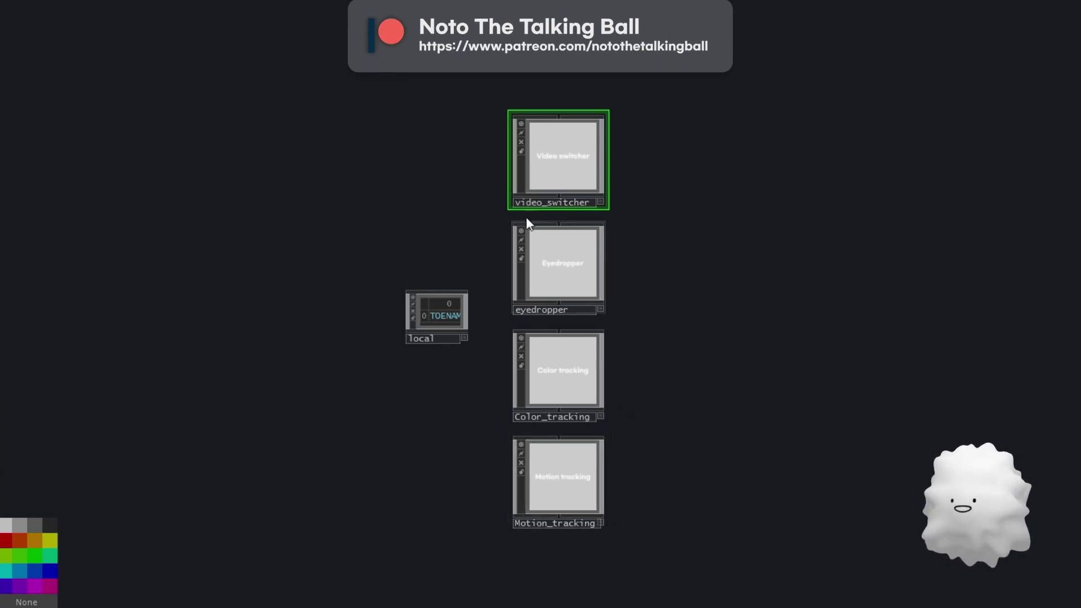
- Enter the video_switcher component and look over its five video text sources
scroll(521, 208, "up", 2)
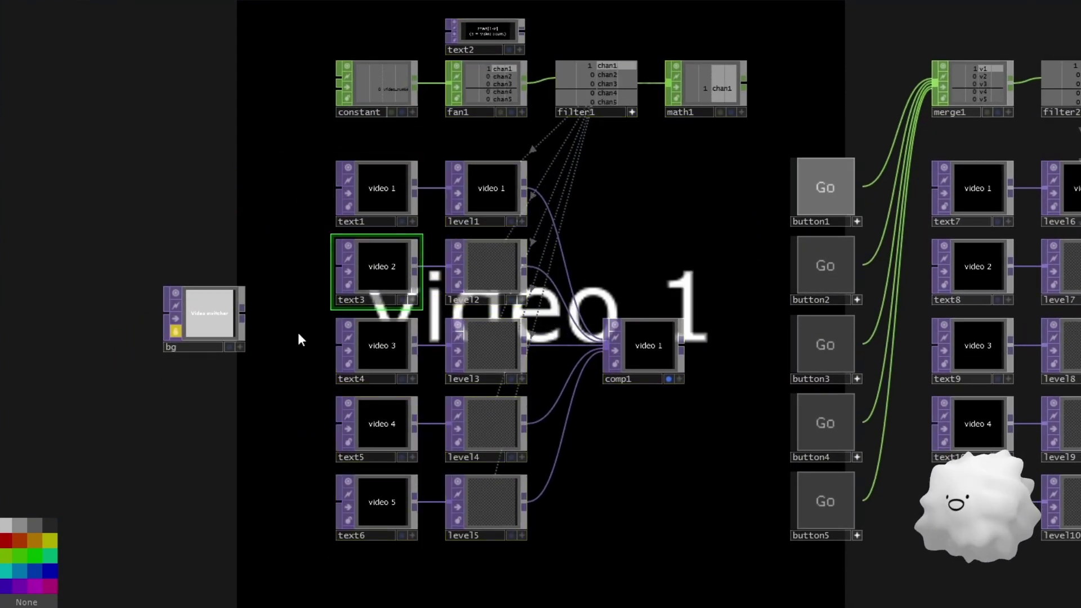
right_click_drag(299, 332, 366, 357)
right_click_drag(306, 416, 365, 434)
right_click_drag(292, 489, 366, 509)
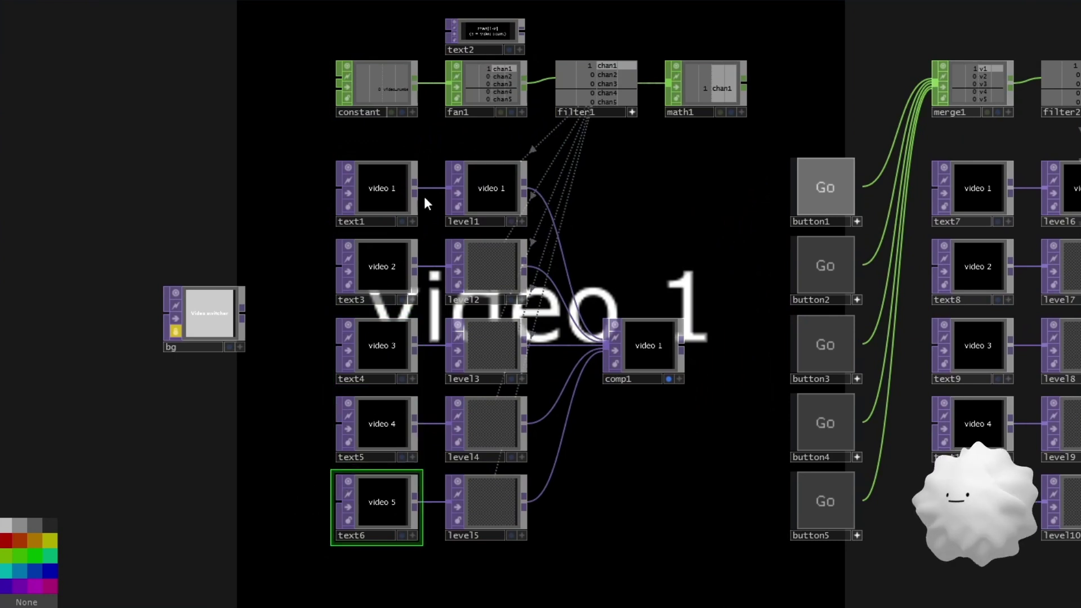
left_click_drag(312, 146, 320, 183)
- Show the parameters of the constant operator and set its video_number channel to 2
left_click(359, 120)
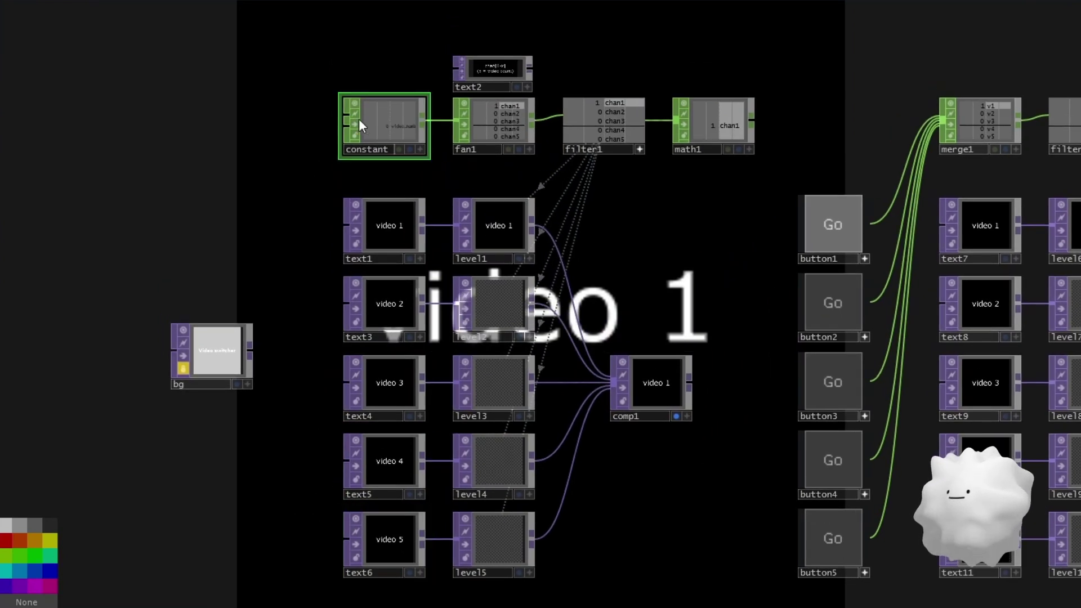
scroll(359, 118, "up", 2)
key("p")
scroll(381, 114, "down", 2)
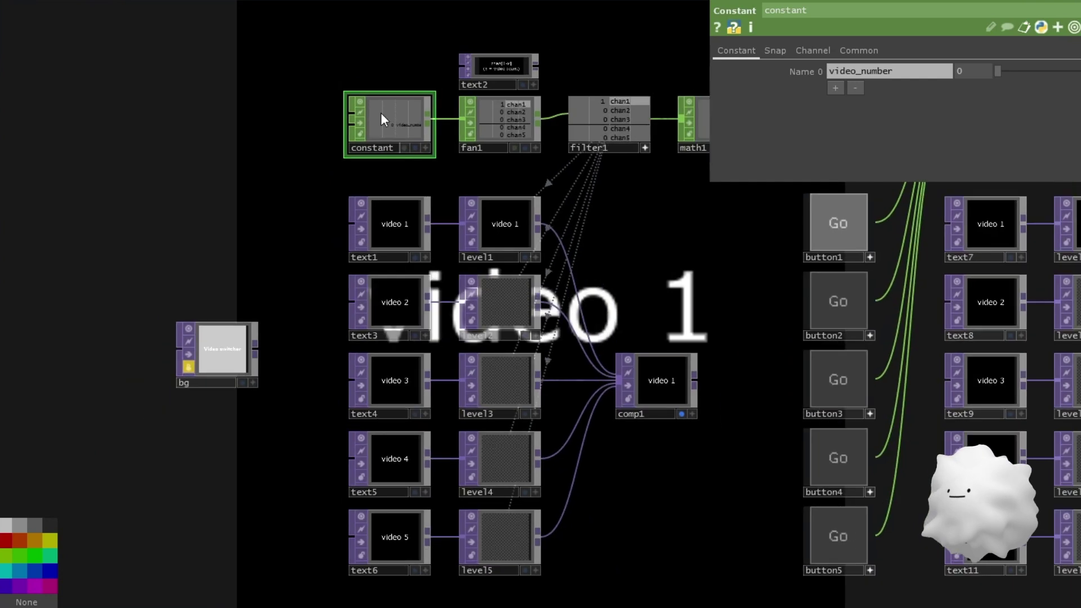
left_click_drag(392, 92, 394, 131)
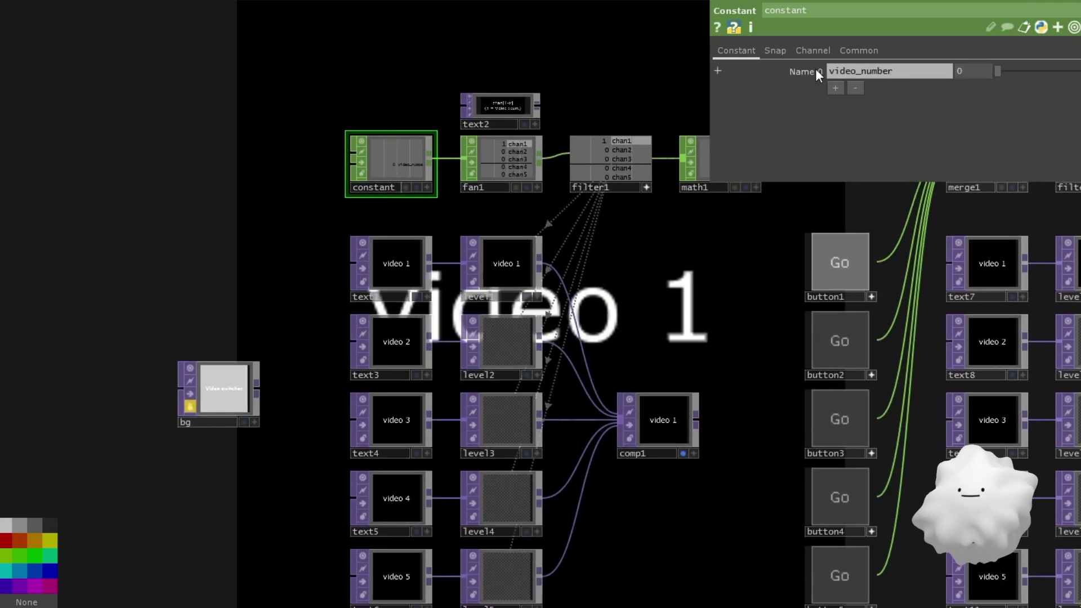
left_click_drag(670, 246, 677, 237)
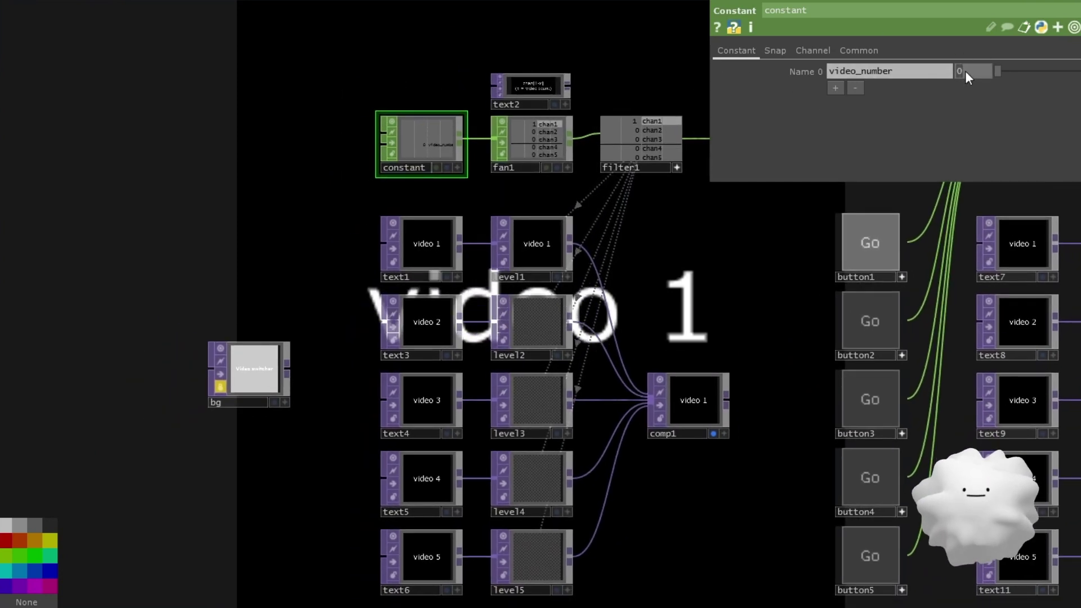
scroll(632, 219, "down", 3)
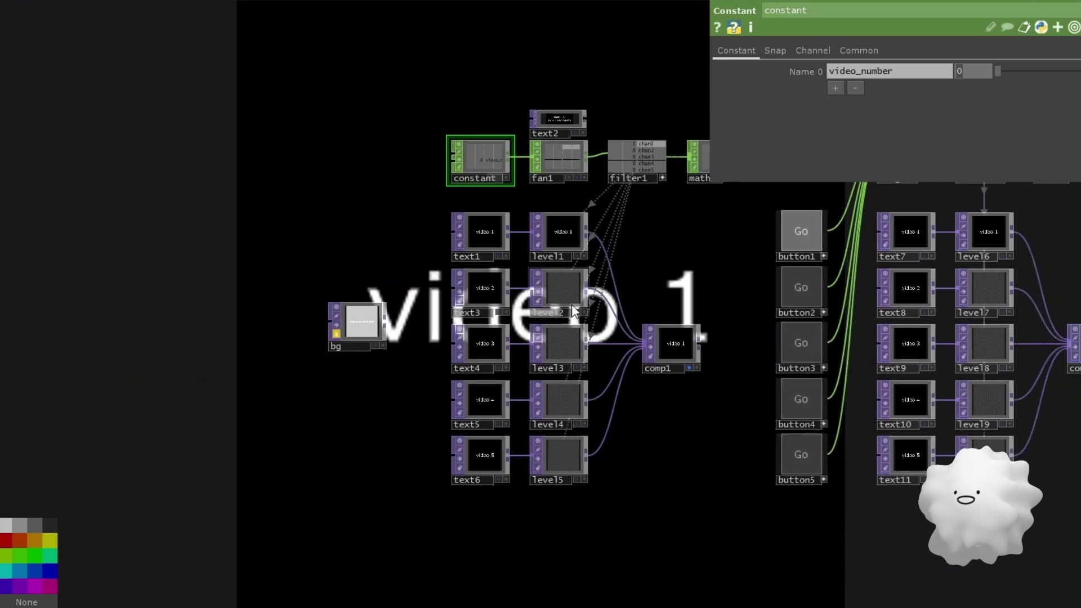
scroll(538, 290, "up", 3)
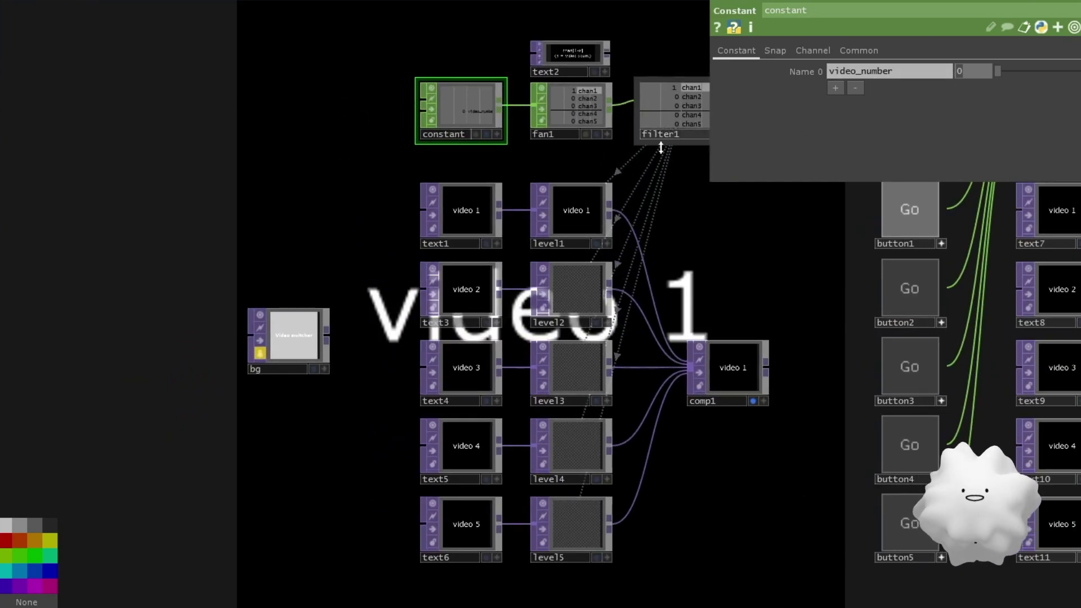
scroll(580, 203, "up", 3)
scroll(591, 211, "down", 3)
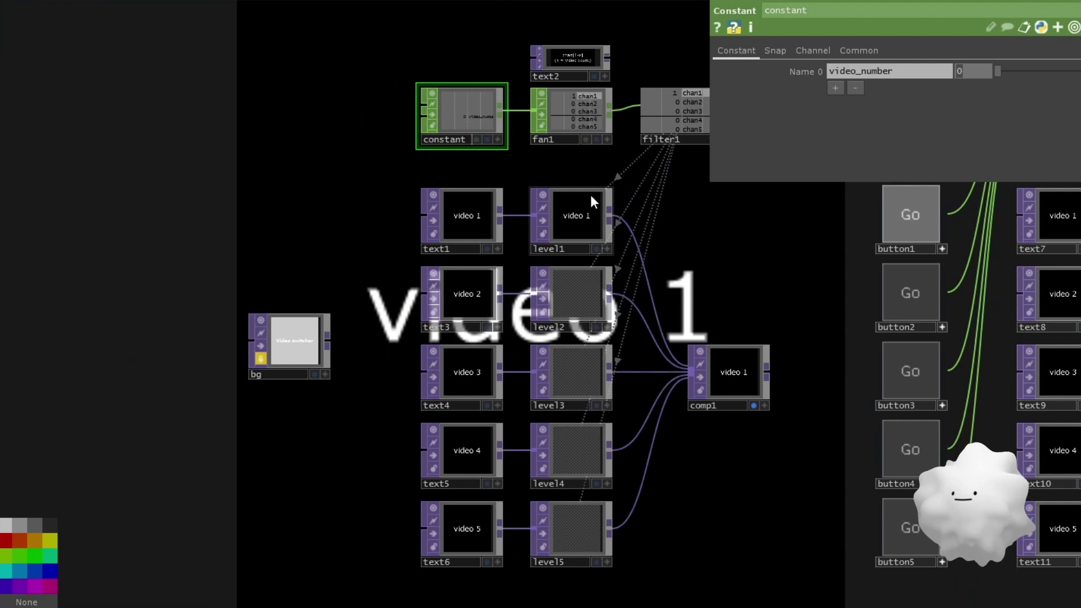
type("2")
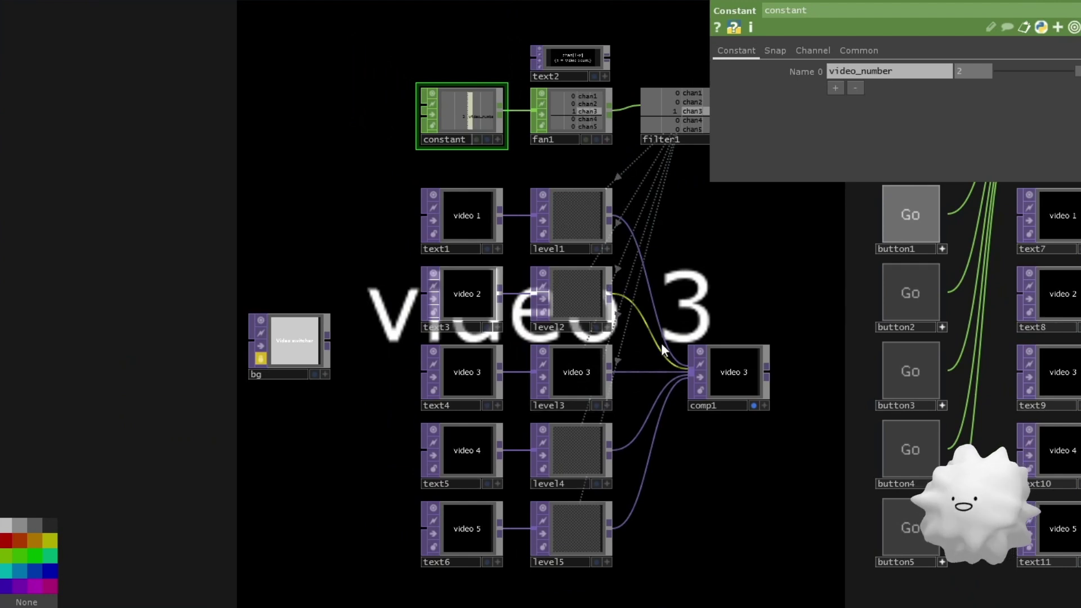
- Raise the constant operator's video_number value to 5
left_click_drag(664, 228, 622, 341)
left_click_drag(722, 252, 702, 222)
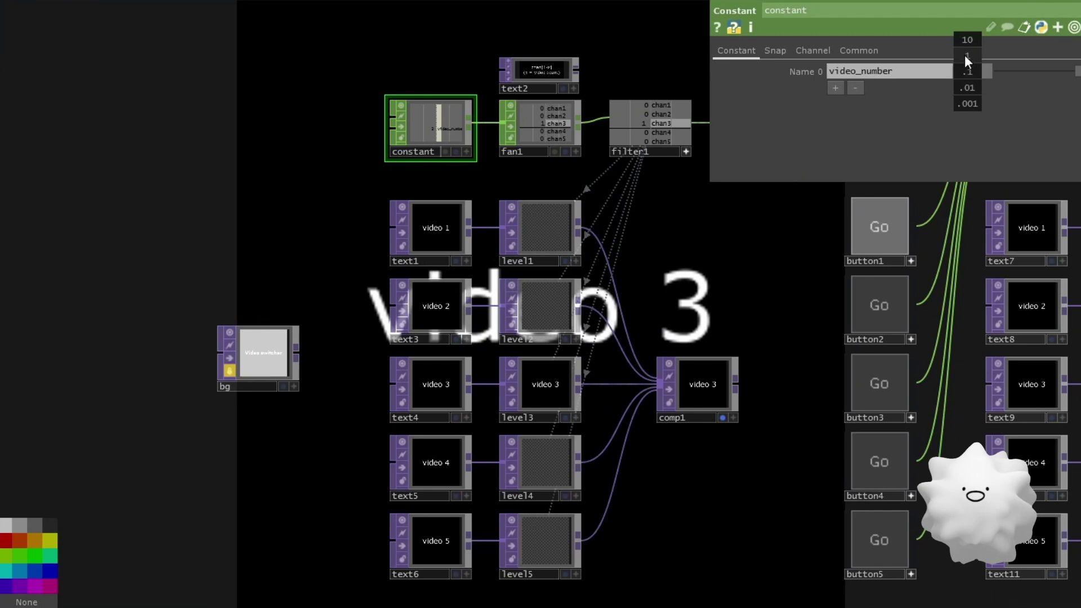
left_click_drag(965, 55, 987, 56)
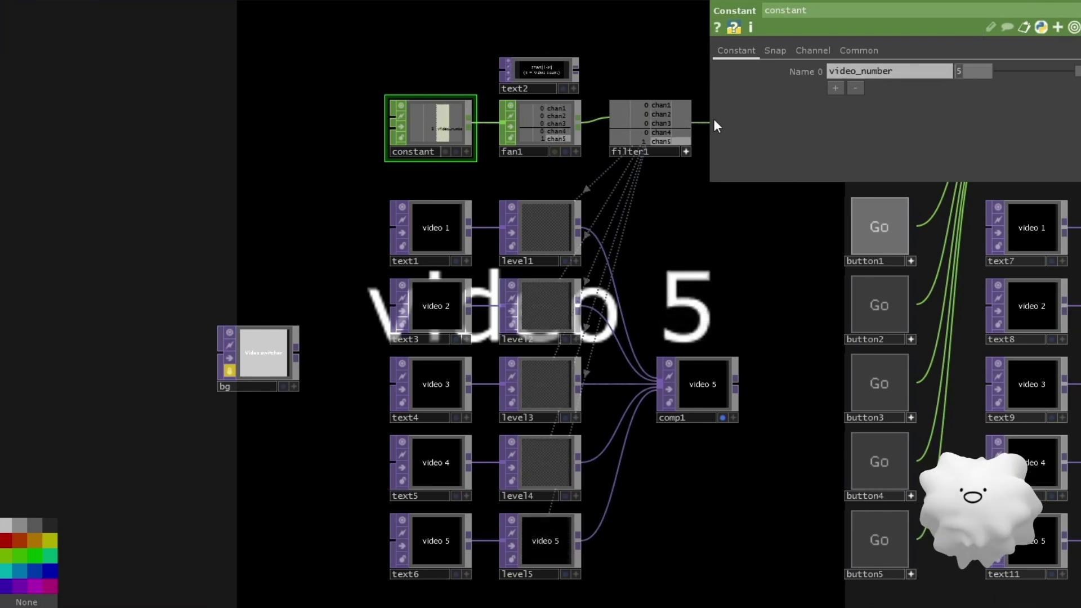
- Examine the constant's output, then select fan1 and inspect its channels and Fan Out parameters
scroll(484, 99, "up", 5)
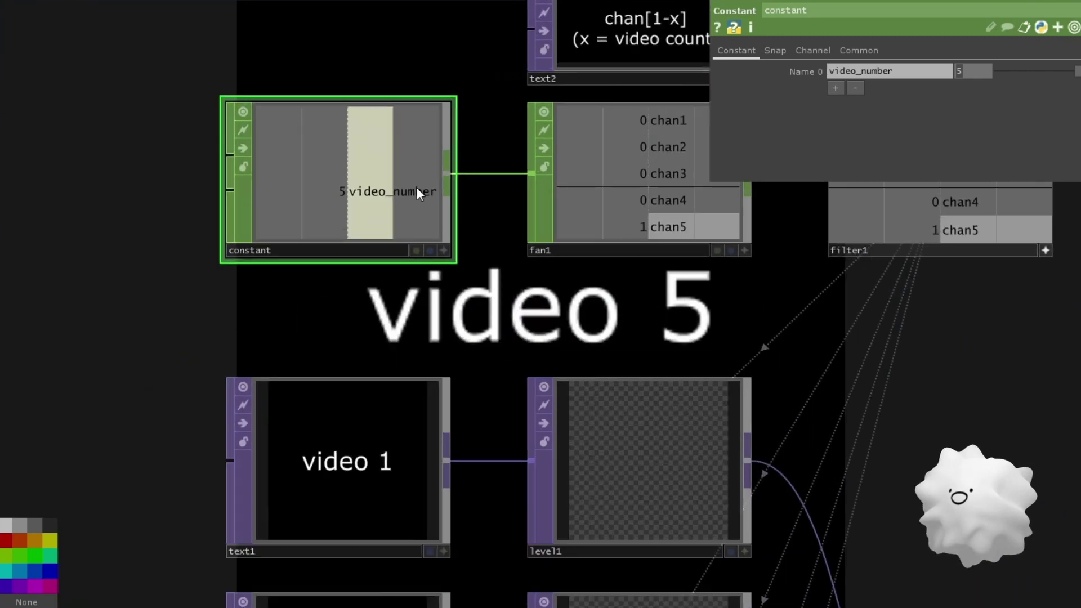
scroll(417, 187, "down", 2)
scroll(337, 239, "up", 4)
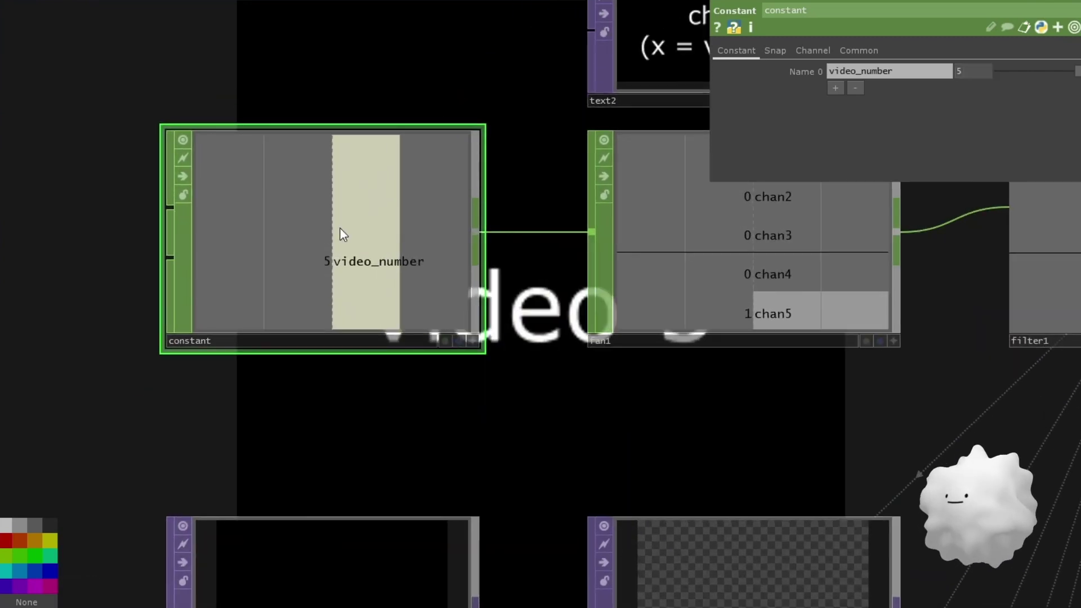
left_click(681, 218)
left_click_drag(640, 361, 552, 411)
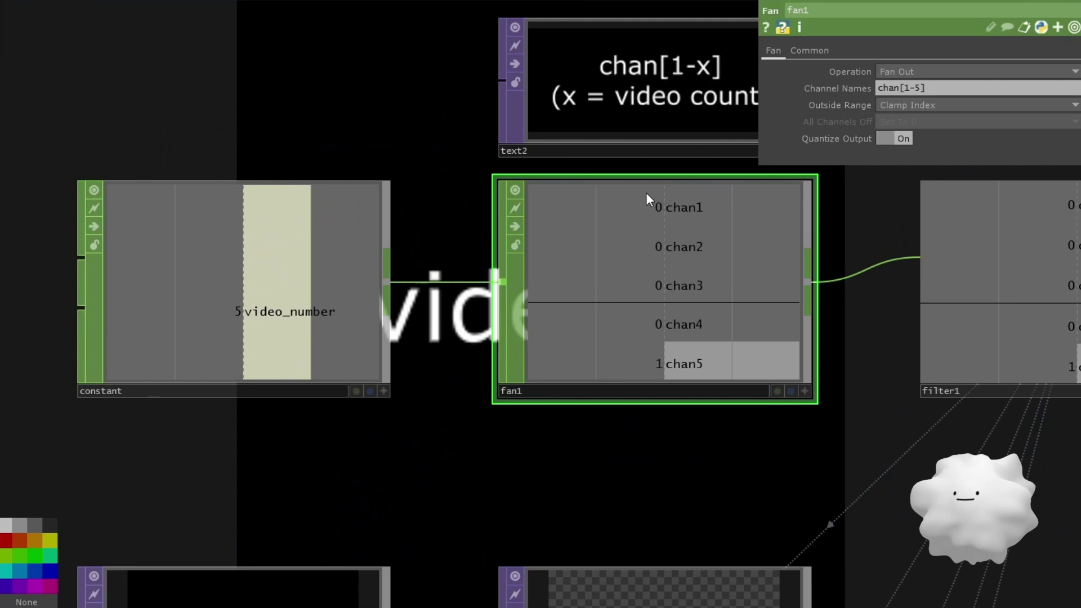
scroll(677, 214, "down", 3)
scroll(791, 211, "up", 3)
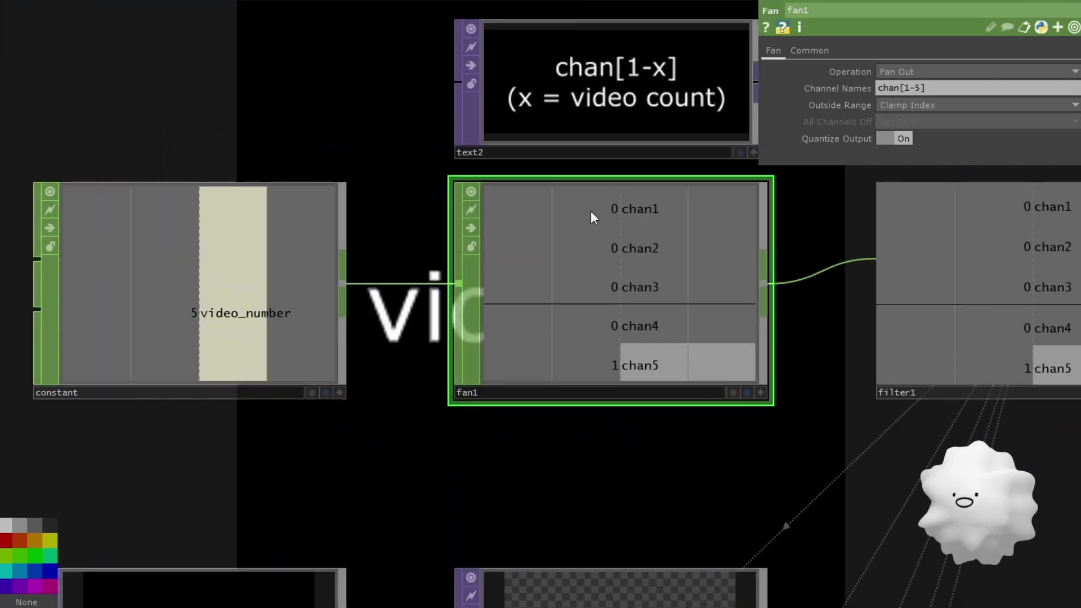
scroll(619, 231, "down", 3)
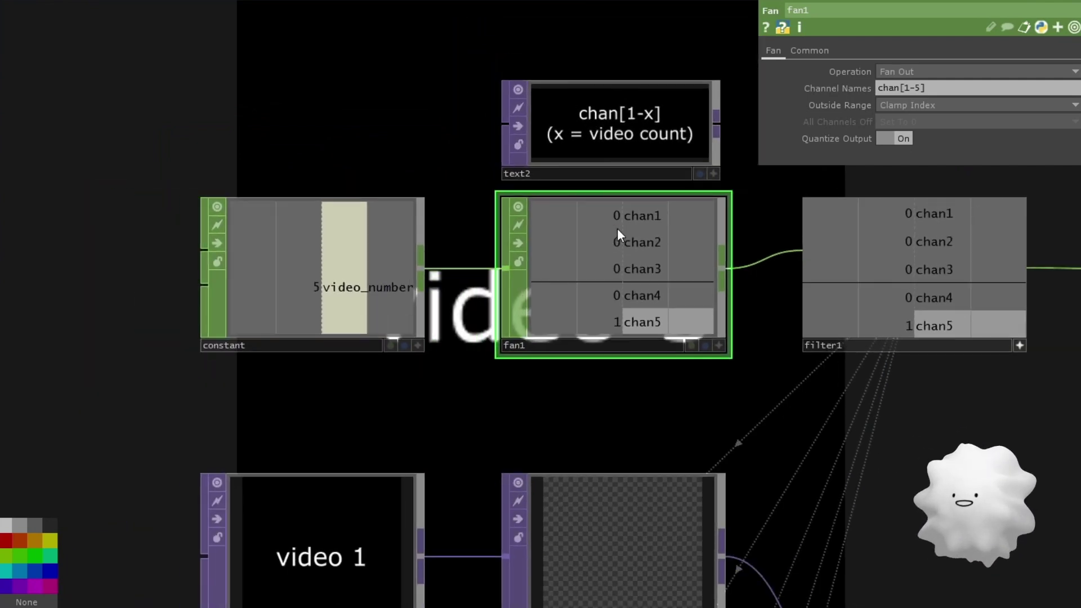
scroll(617, 226, "up", 3)
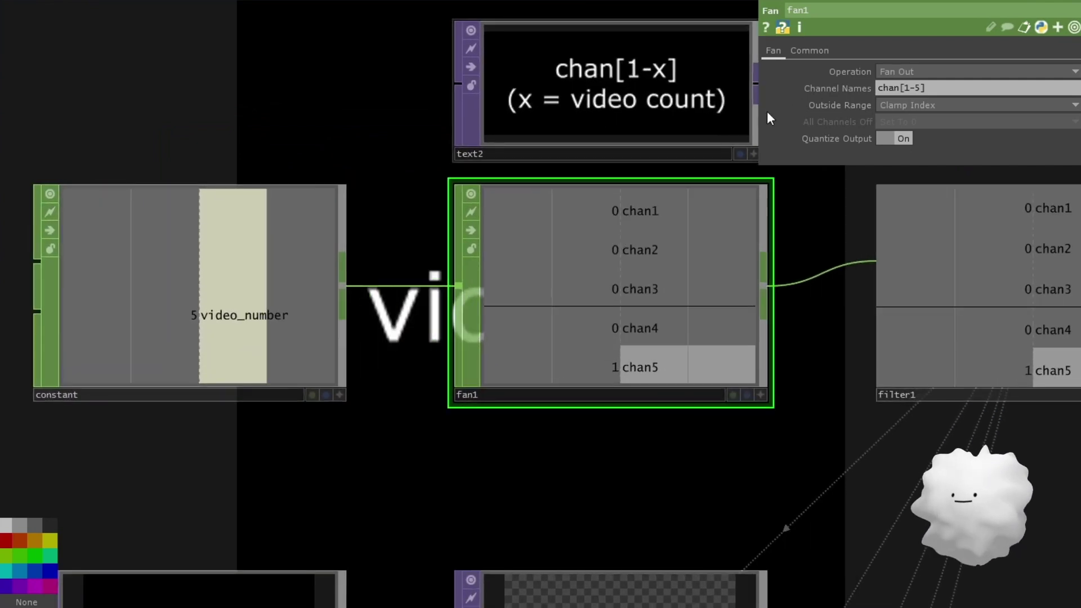
- Change the channel names of fan1 to chan[1-10]
left_click(881, 89)
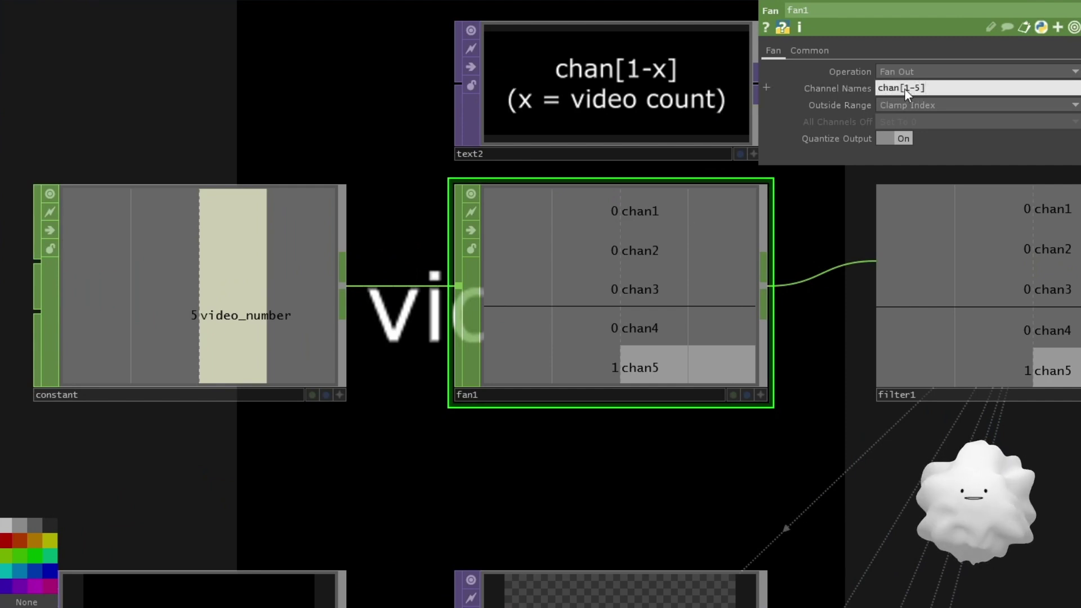
scroll(709, 130, "down", 5)
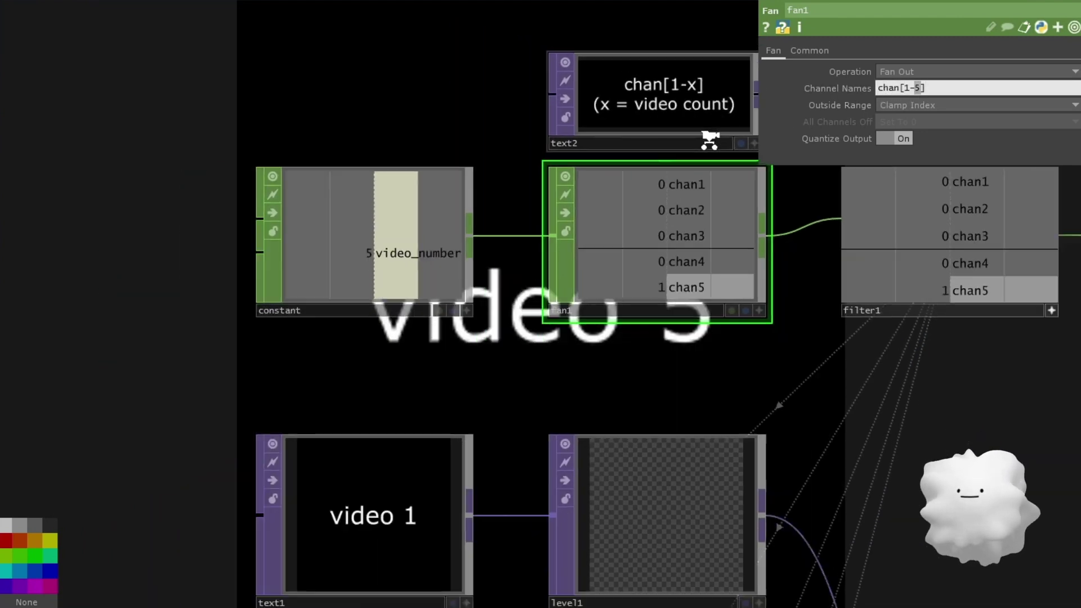
scroll(704, 180, "up", 5)
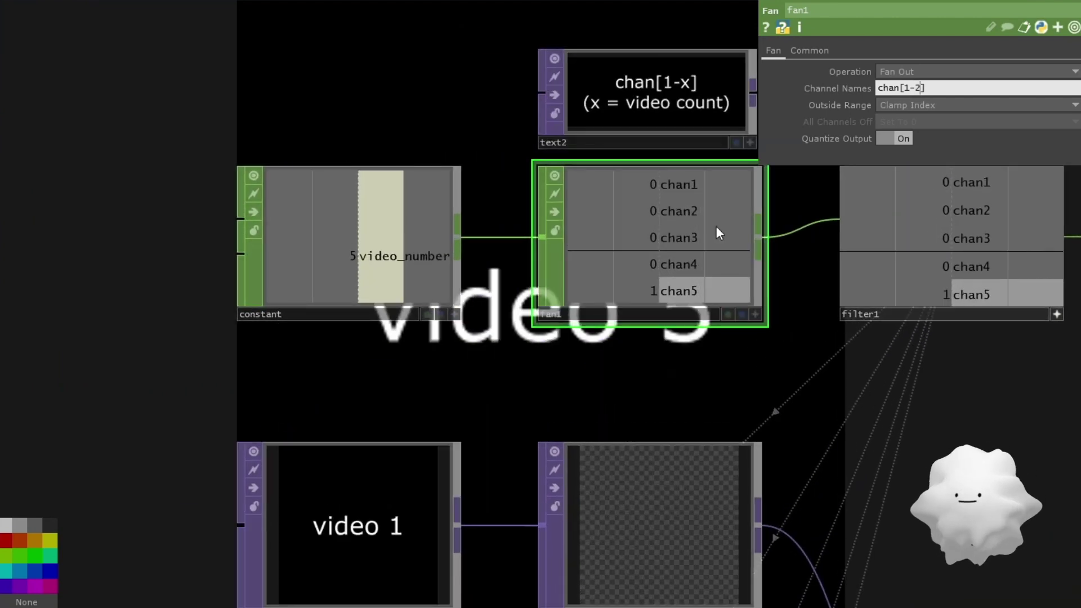
key("BackSpace")
type("10")
key("Return")
scroll(681, 188, "up", 3)
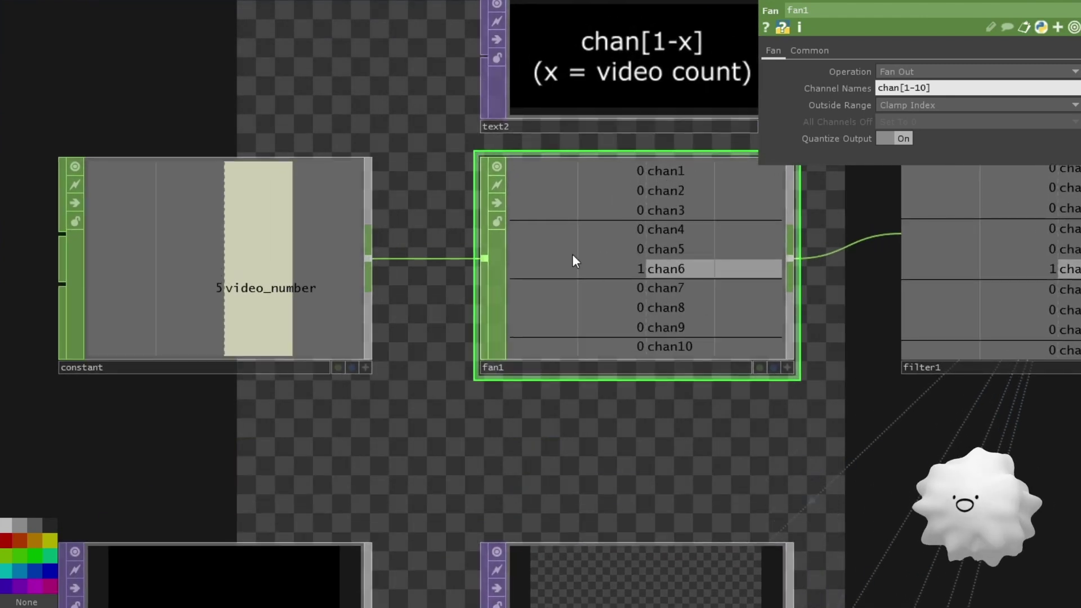
scroll(586, 262, "down", 3)
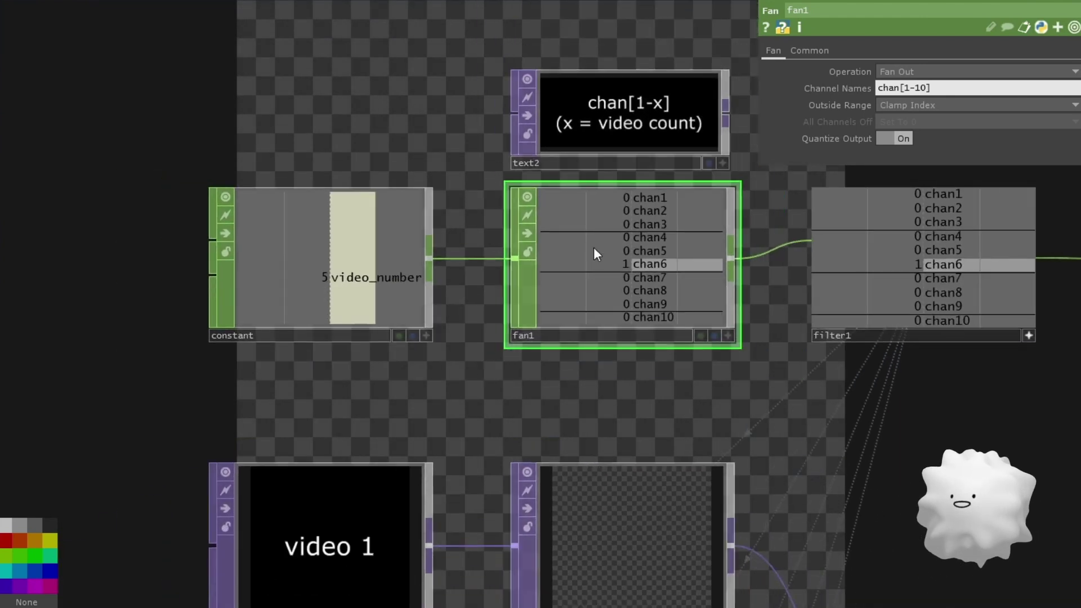
- Set the channel names of fan1 back to chan[1-5]
double_click(920, 91)
scroll(615, 242, "down", 3)
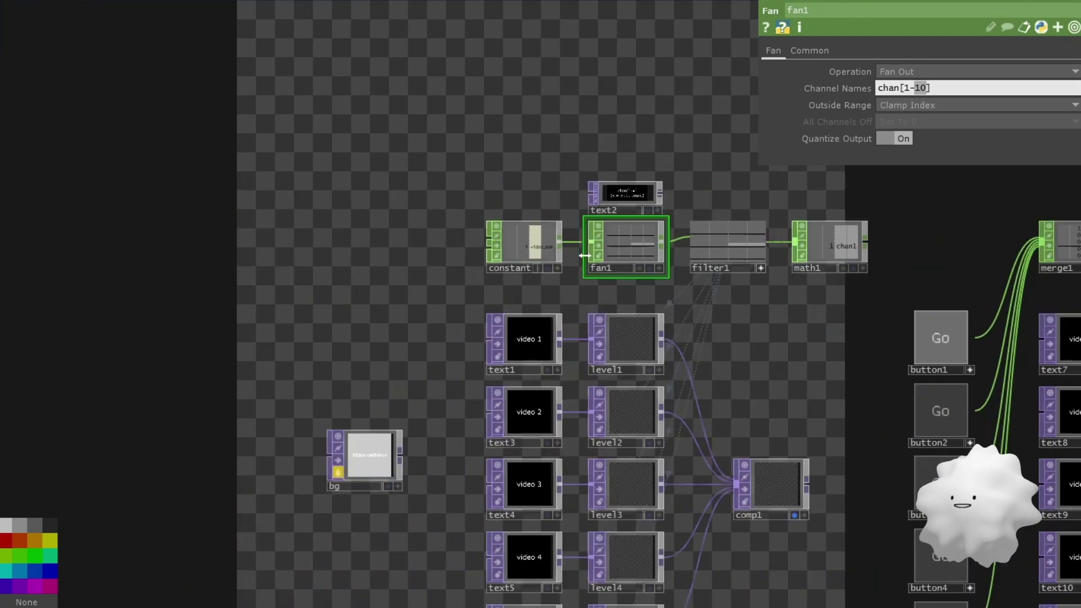
scroll(585, 255, "up", 5)
key("Return")
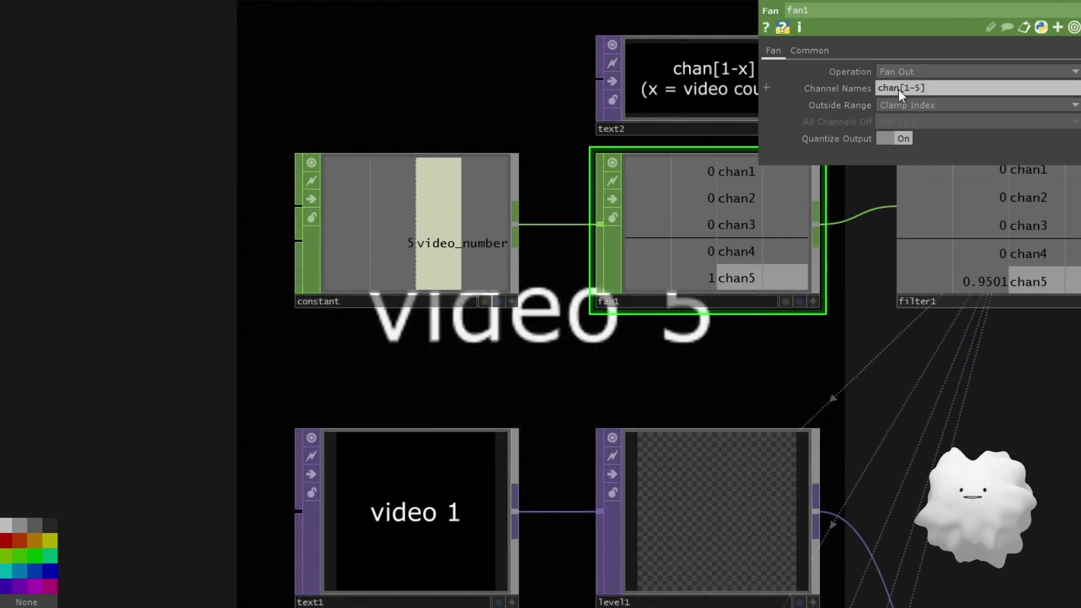
left_click_drag(900, 89, 917, 89)
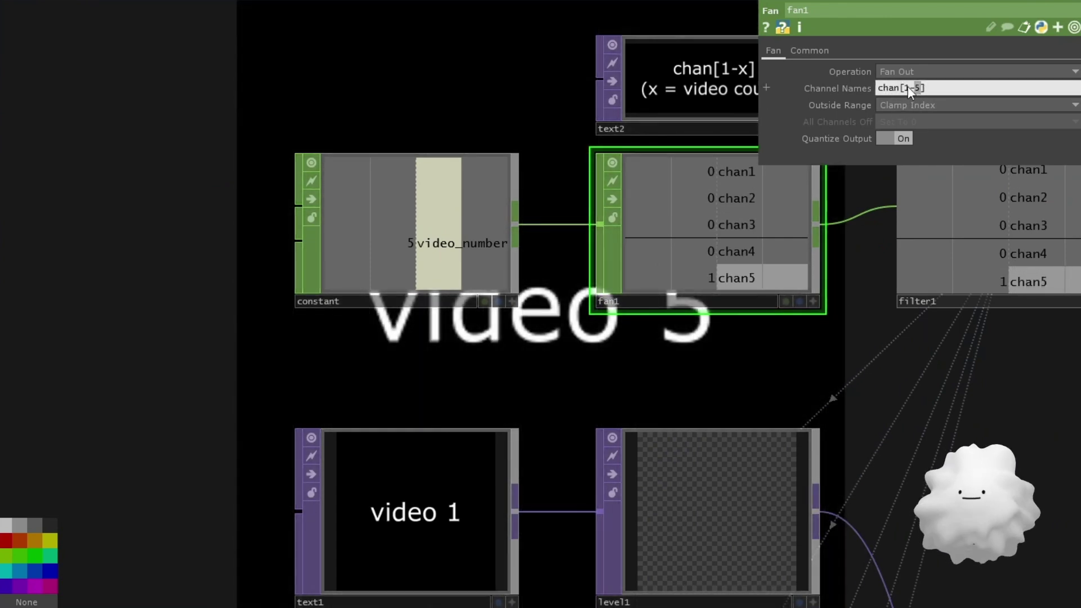
left_click_drag(708, 352, 594, 372)
scroll(538, 210, "down", 2)
scroll(522, 215, "down", 1)
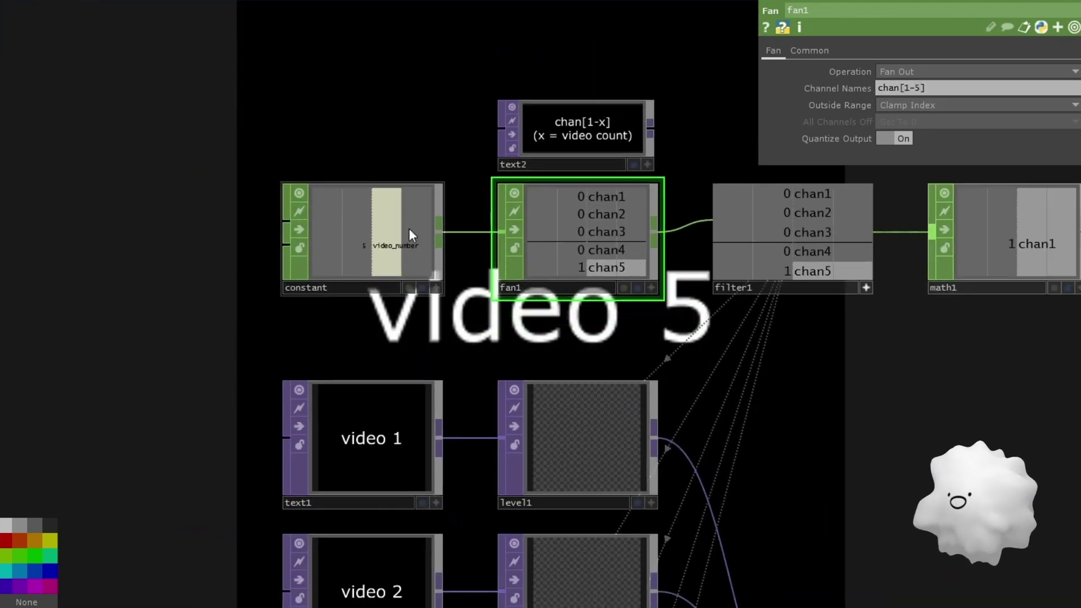
- Select the constant operator and lower its video_number value to 0
scroll(587, 207, "up", 2)
left_click(345, 235)
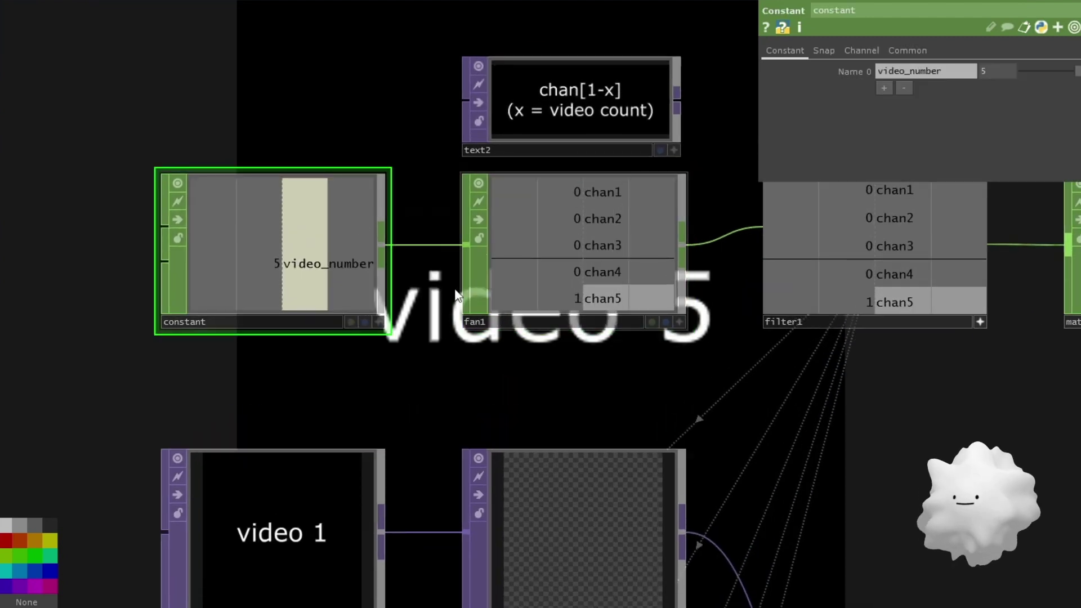
mouse_move(984, 71)
middle_mouse_down()
mouse_move(1004, 61)
mouse_move(979, 61)
mouse_move(998, 75)
middle_mouse_up()
scroll(1005, 76, "down", 1)
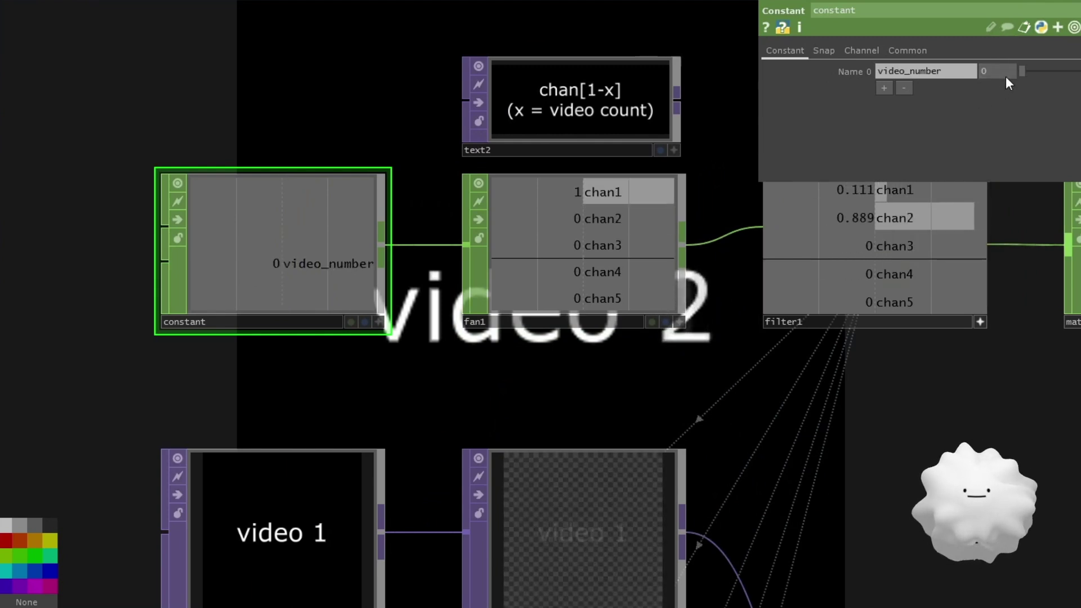
- Select the filter1 operator and examine its Gaussian filter settings
left_click_drag(831, 393, 670, 395)
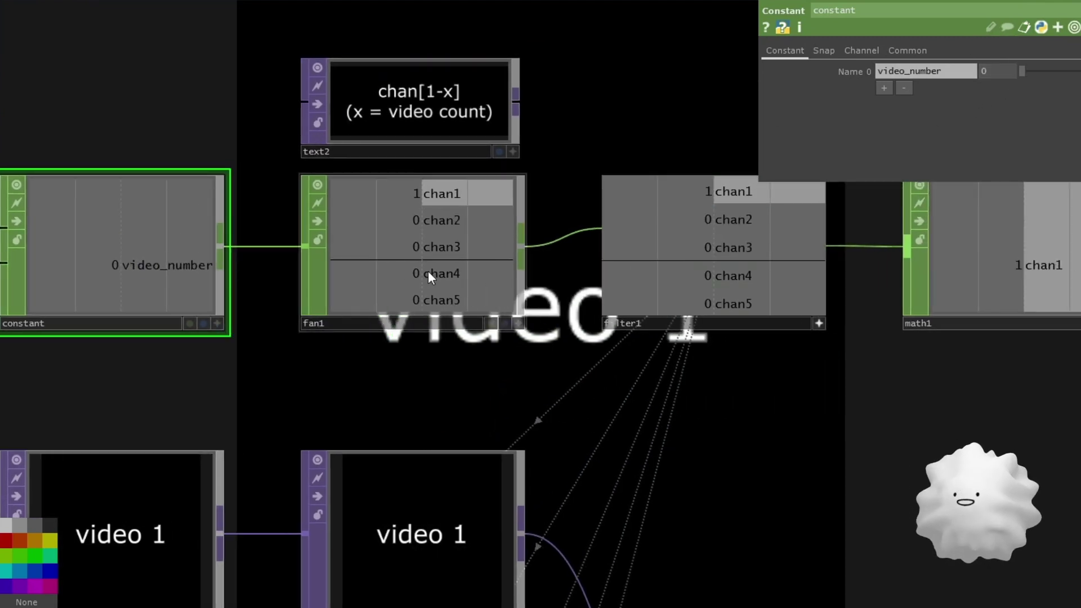
left_click(639, 299)
middle_click_drag(697, 132, 658, 138)
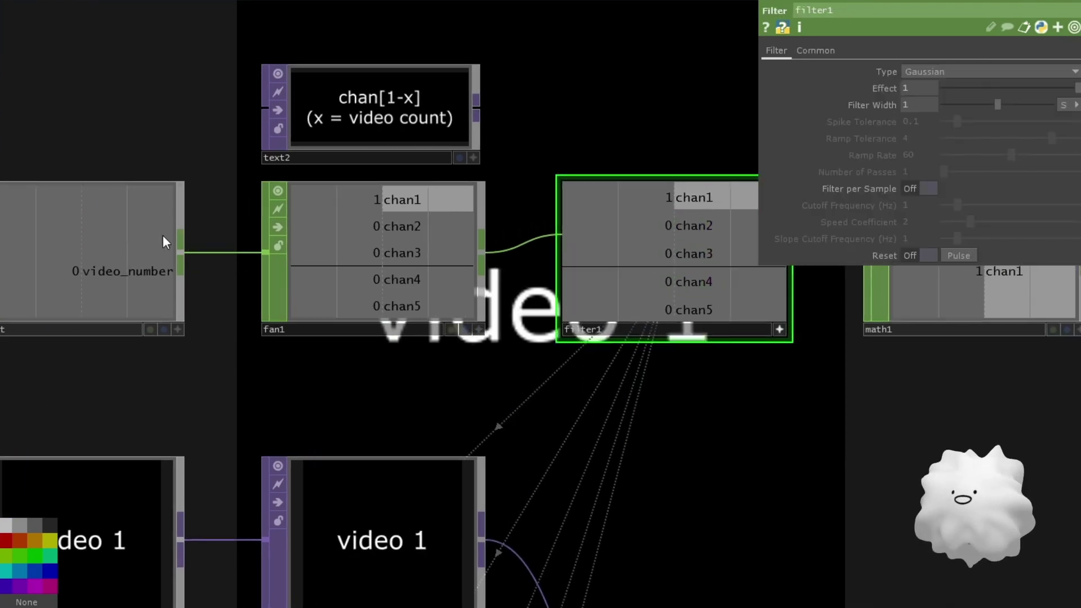
- Test the smoothed switching by setting the constant's video_number to 1, 4 and finally 2
left_click(163, 239)
mouse_move(991, 71)
middle_mouse_down()
mouse_move(995, 53)
mouse_move(1021, 53)
mouse_move(995, 65)
middle_mouse_up()
type("1")
key("Return")
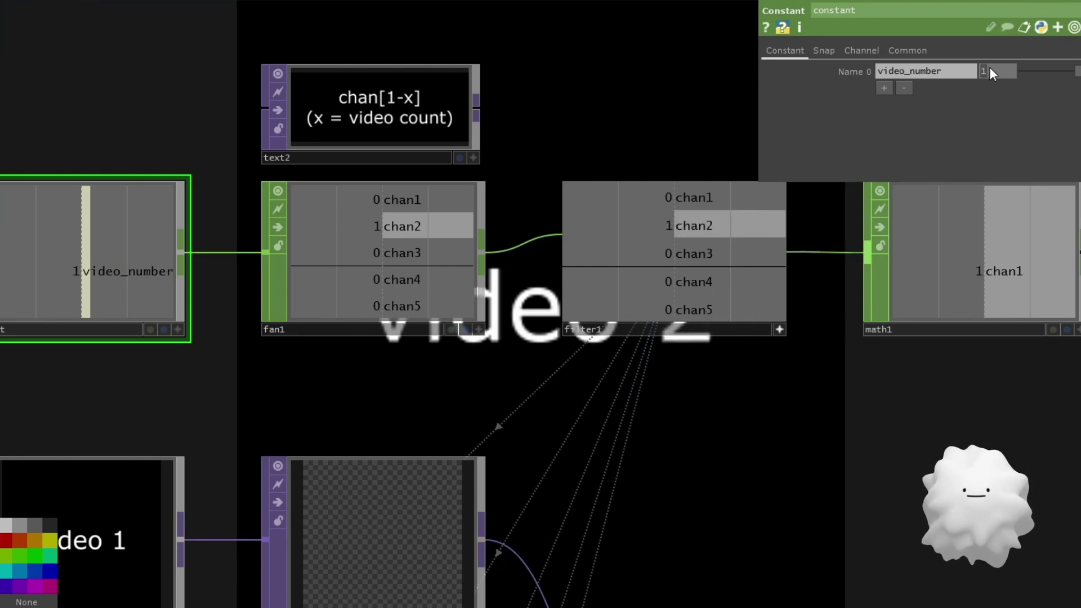
type("4")
key("Return")
type("2")
key("Return")
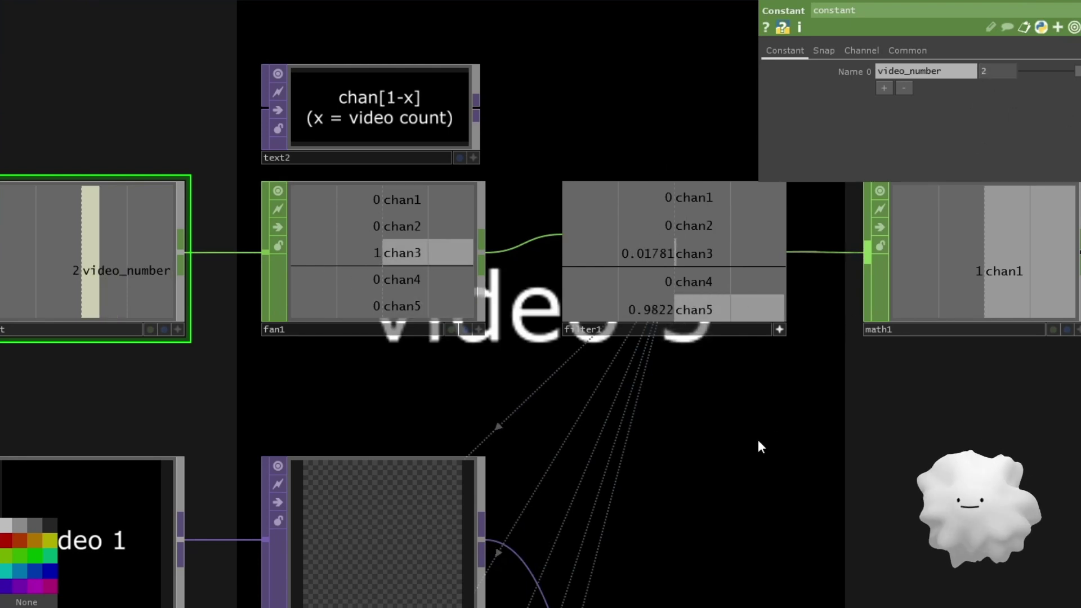
- Review the filter1 operator's Gaussian settings and channels, and the constant operator at the start of the chain
scroll(521, 363, "down", 3)
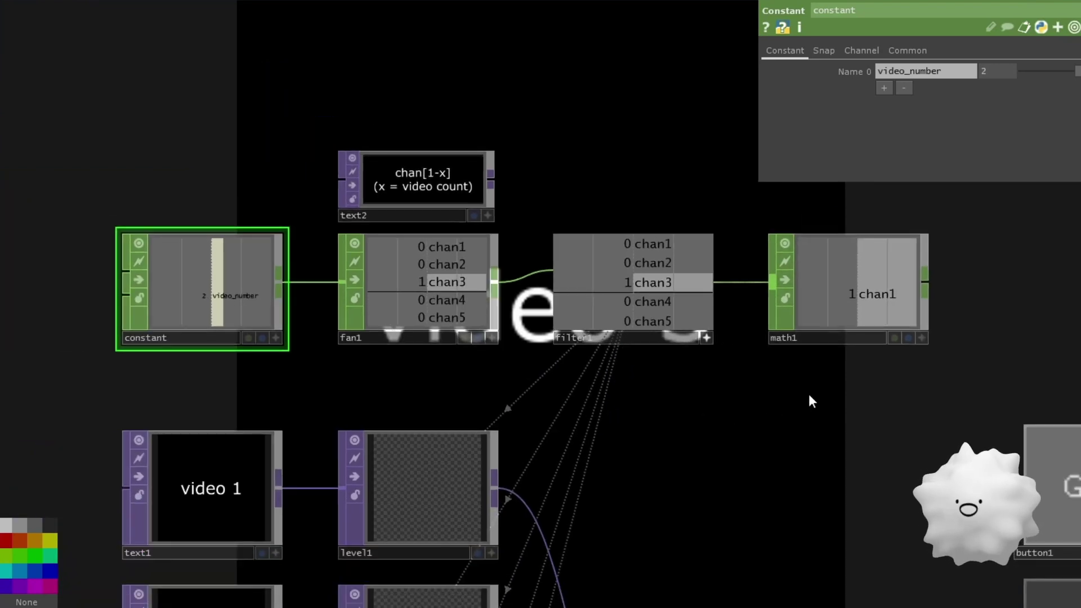
left_click(698, 236)
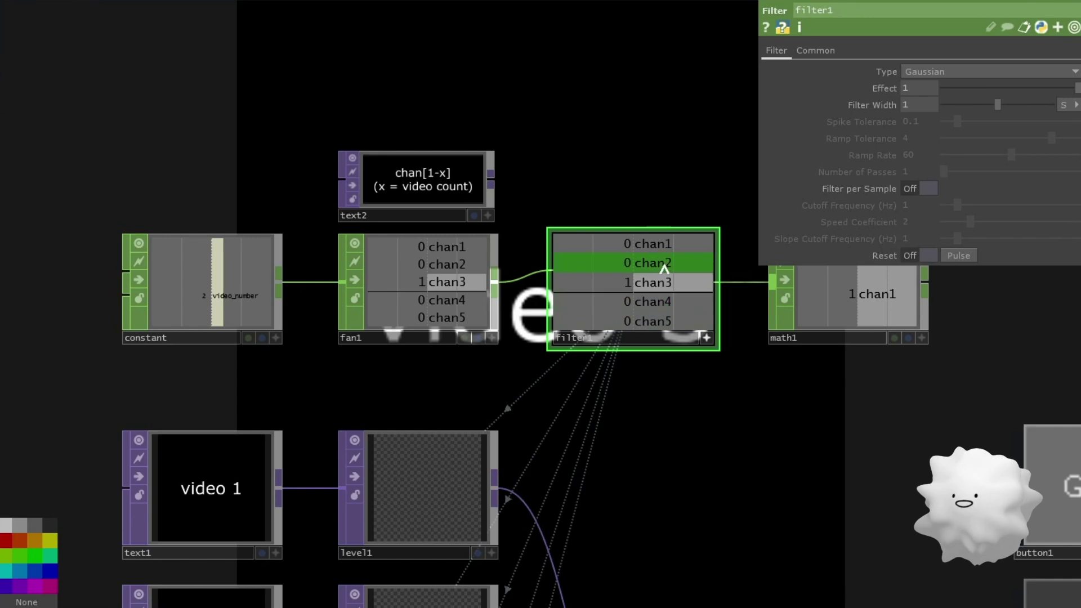
left_click_drag(671, 220, 604, 243)
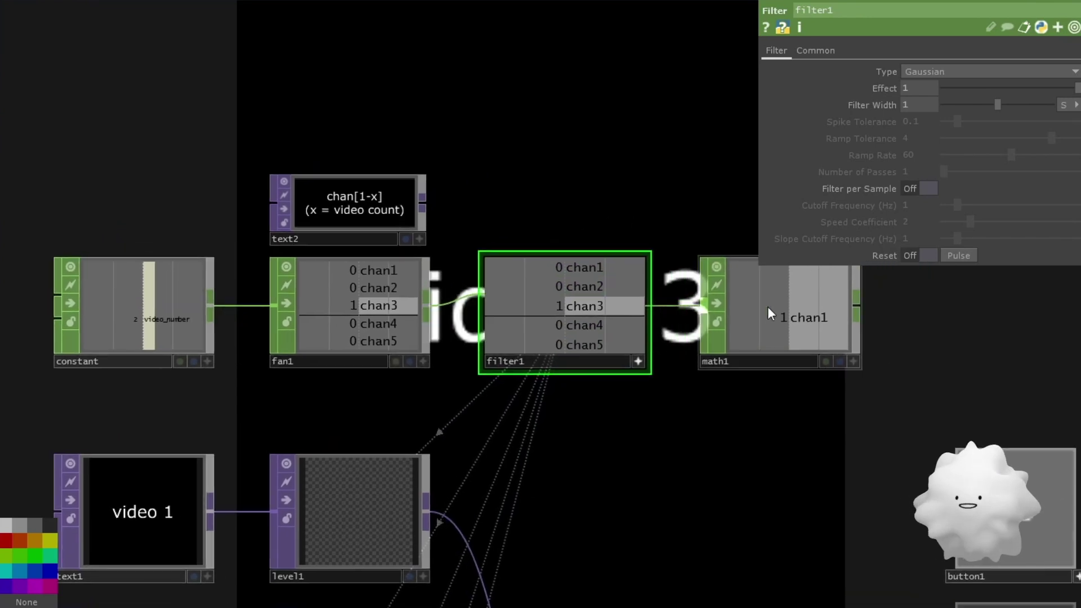
left_click(188, 304)
scroll(705, 206, "down", 5)
scroll(763, 246, "up", 6)
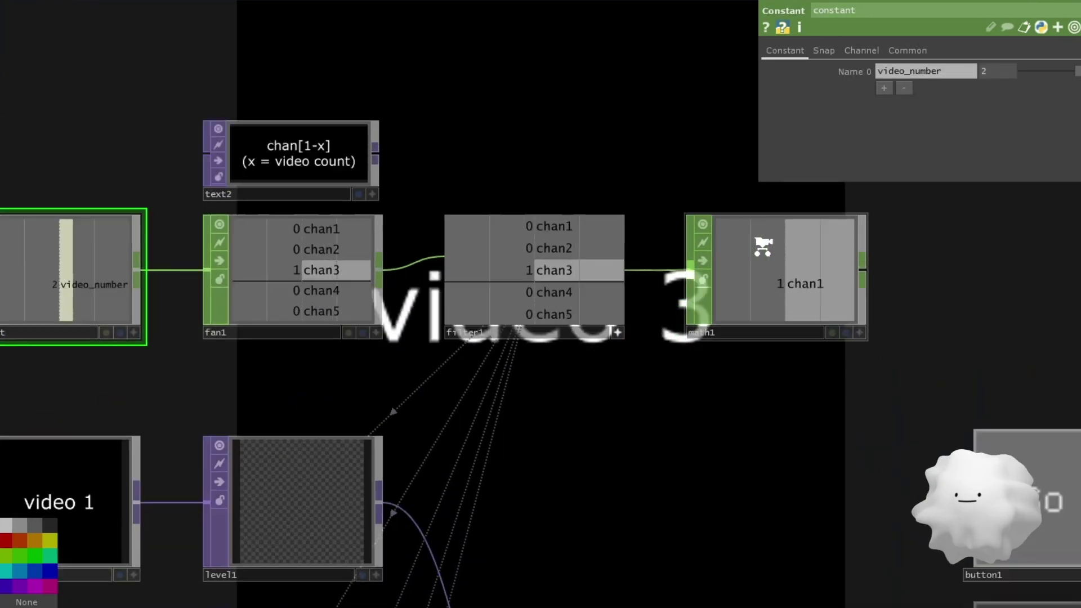
scroll(775, 261, "down", 5)
scroll(778, 417, "up", 3)
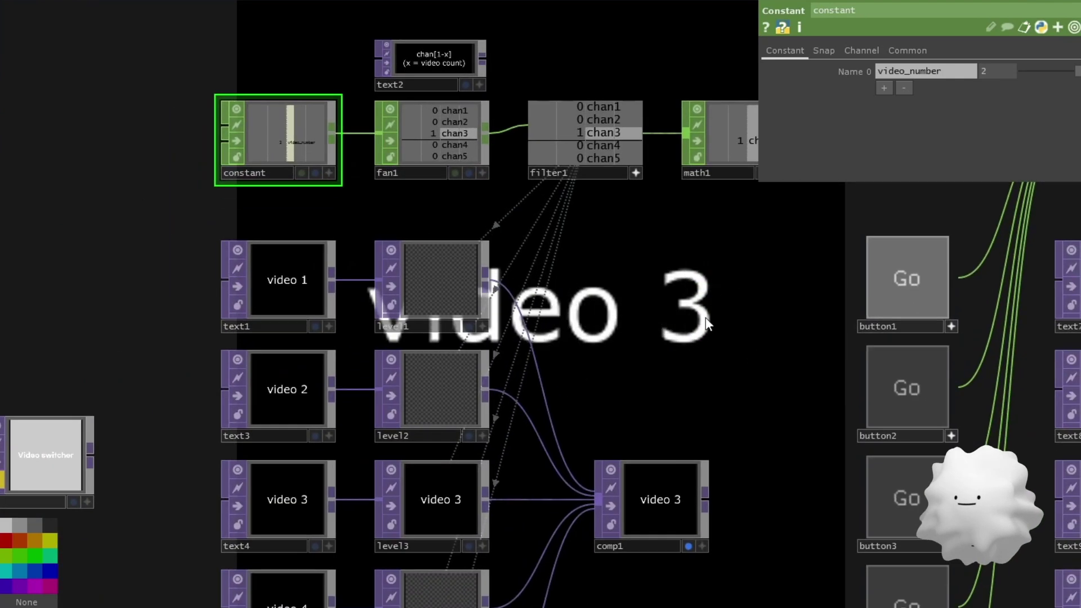
- Examine the inputs and Operation setting of comp1, and the filter1 channels that drive the level operators
left_click_drag(705, 317, 669, 294)
left_click(628, 432)
scroll(634, 320, "down", 3)
left_click_drag(633, 335, 633, 256)
left_click_drag(597, 199, 602, 234)
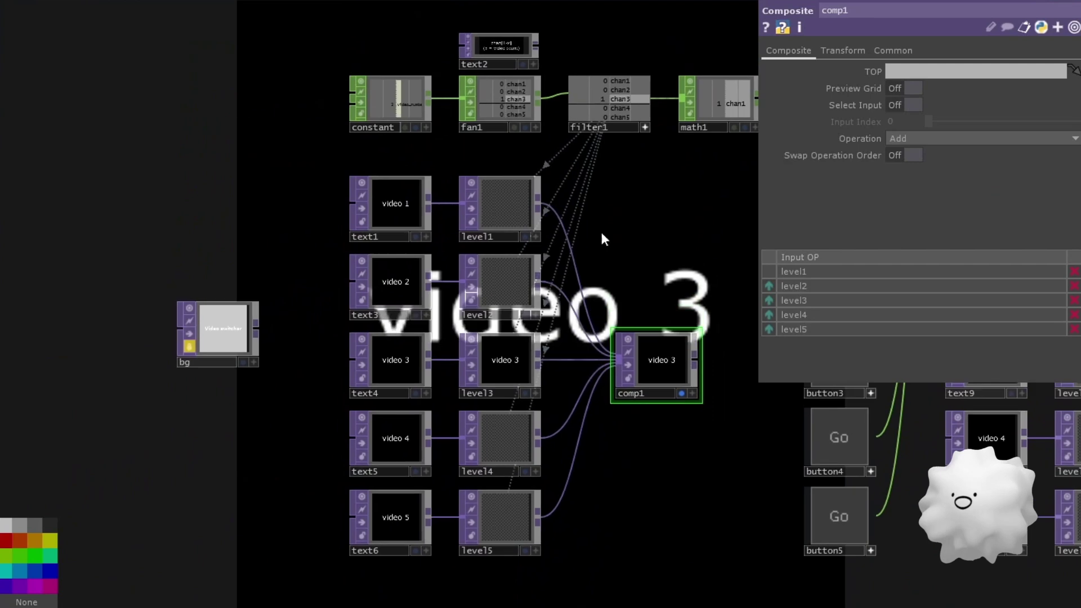
left_click(608, 85)
scroll(607, 82, "up", 5)
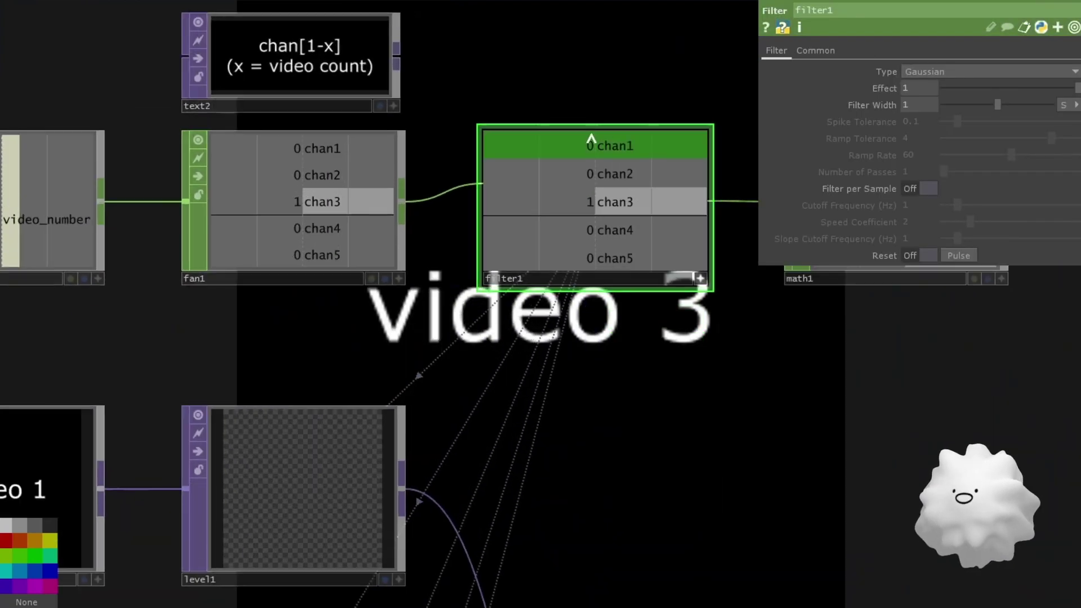
scroll(586, 154, "down", 5)
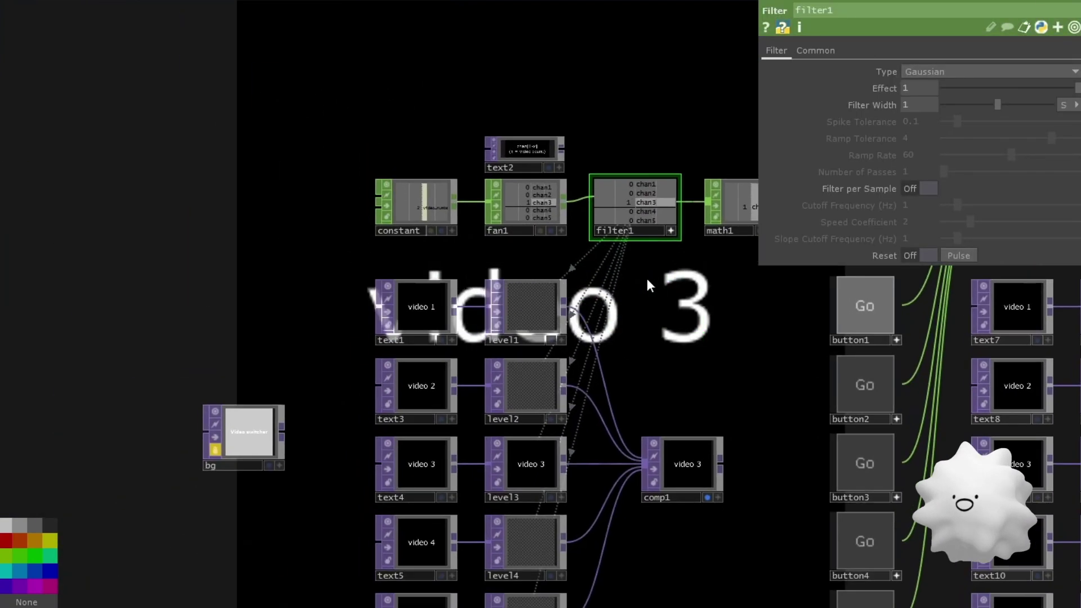
scroll(646, 276, "up", 1)
- Go through the level operators of the first network and compare their Opacity values
left_click(534, 232)
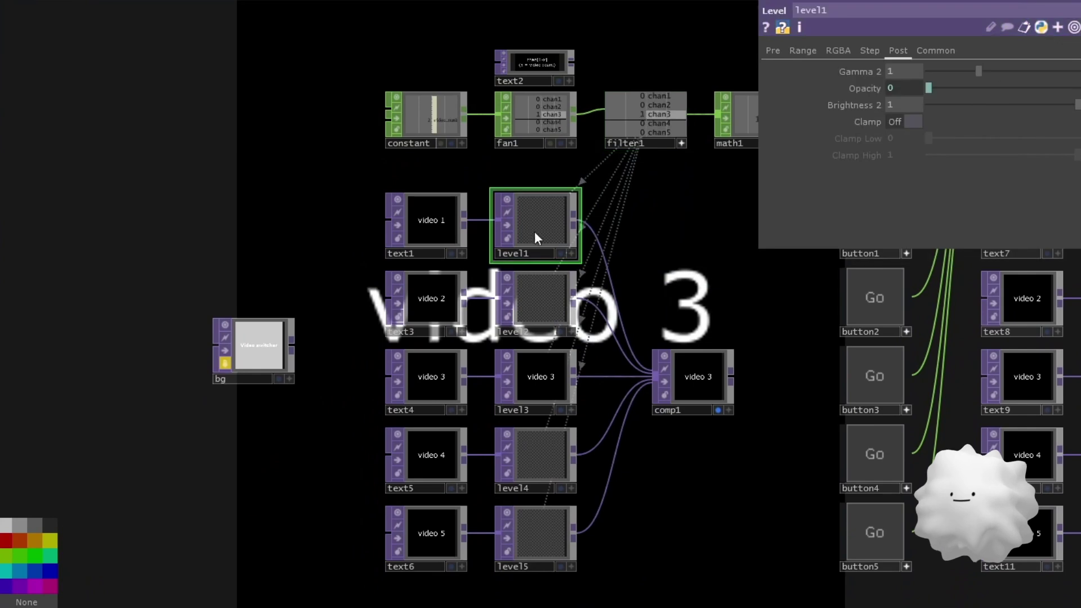
left_click(555, 380)
left_click(546, 456)
left_click(538, 536)
left_click(537, 456)
left_click(536, 380)
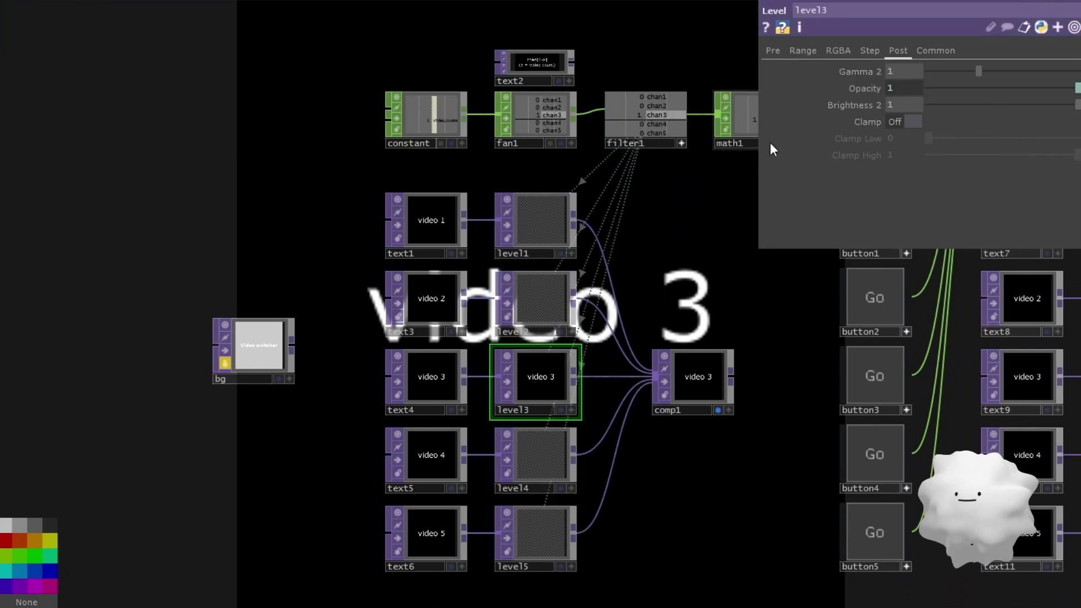
left_click(532, 303)
left_click(535, 225)
- Trace the path from the constant operator to comp1 and select level1 to level5 together
left_click(424, 117)
left_click(693, 377)
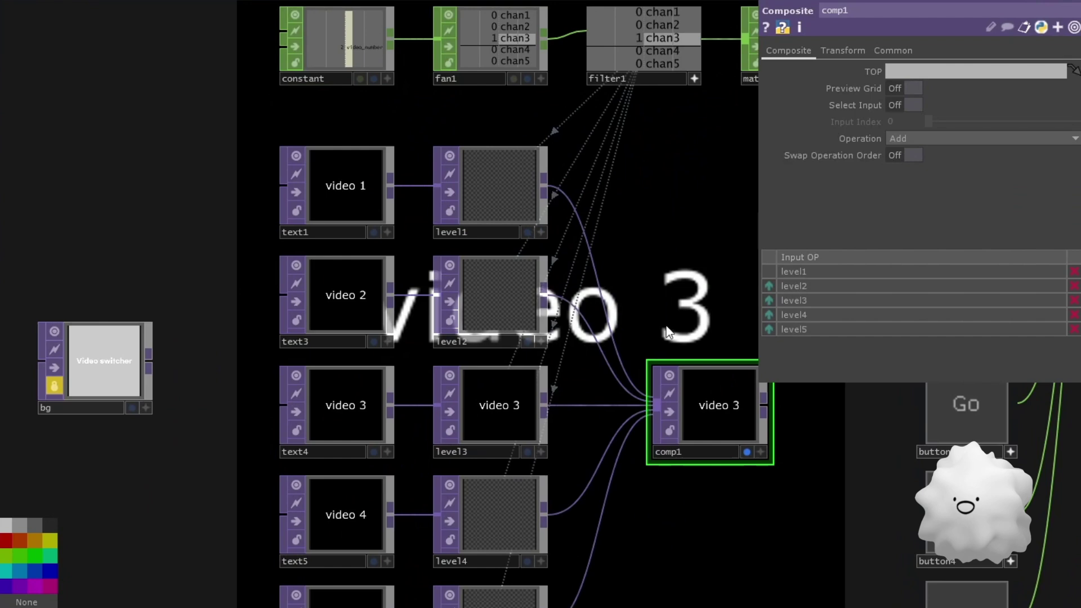
scroll(647, 361, "up", 3)
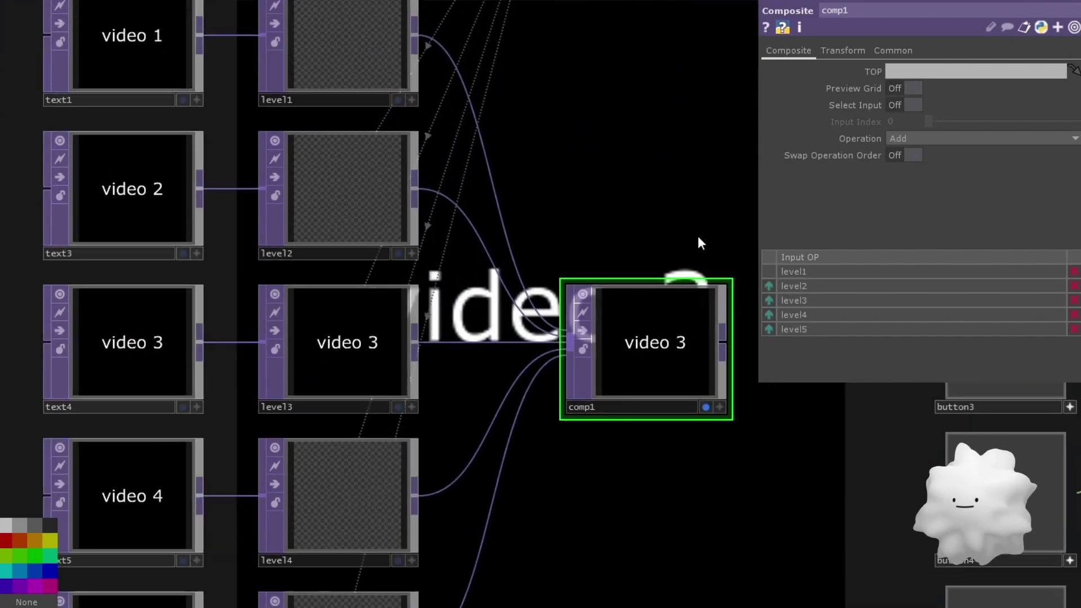
scroll(721, 208, "down", 5)
right_click_drag(618, 110, 539, 472)
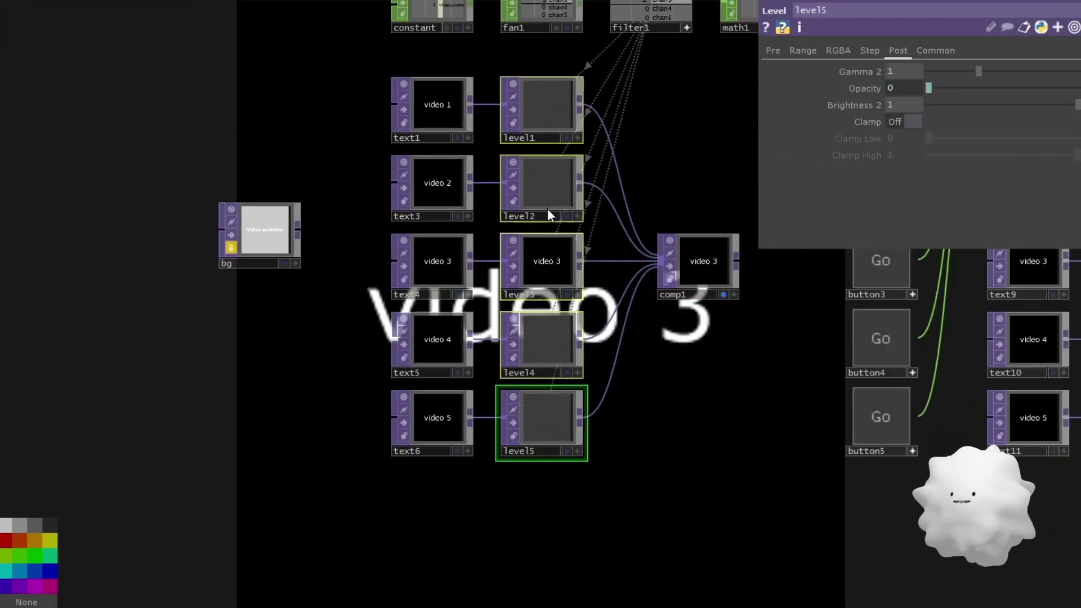
- Test the crossfade by setting the constant's video_number to 4 and then back to 0
left_click_drag(628, 120, 635, 253)
left_click(438, 134)
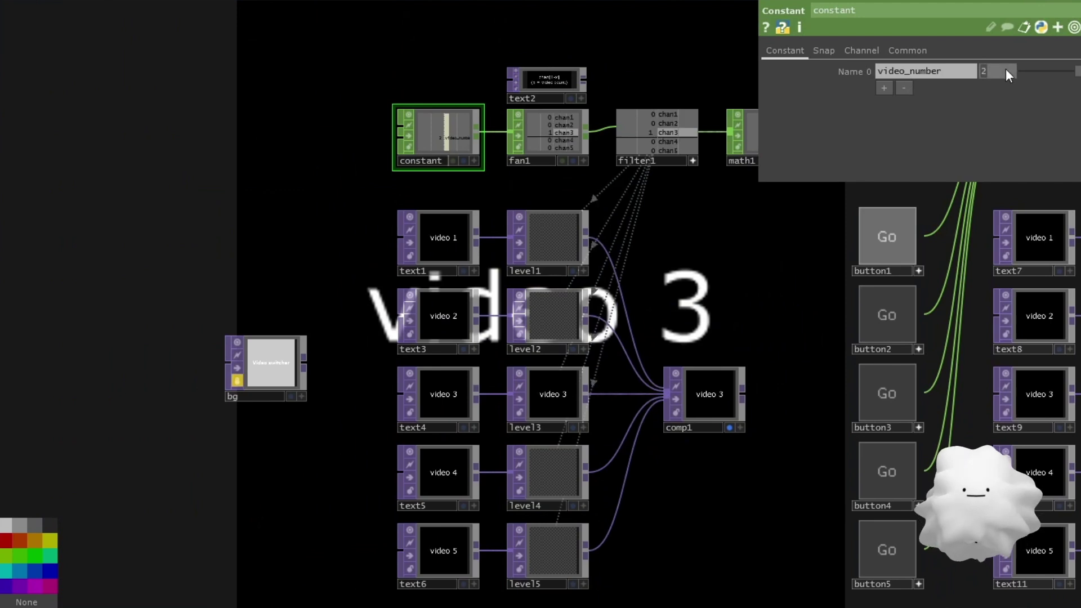
type("4")
key("Return")
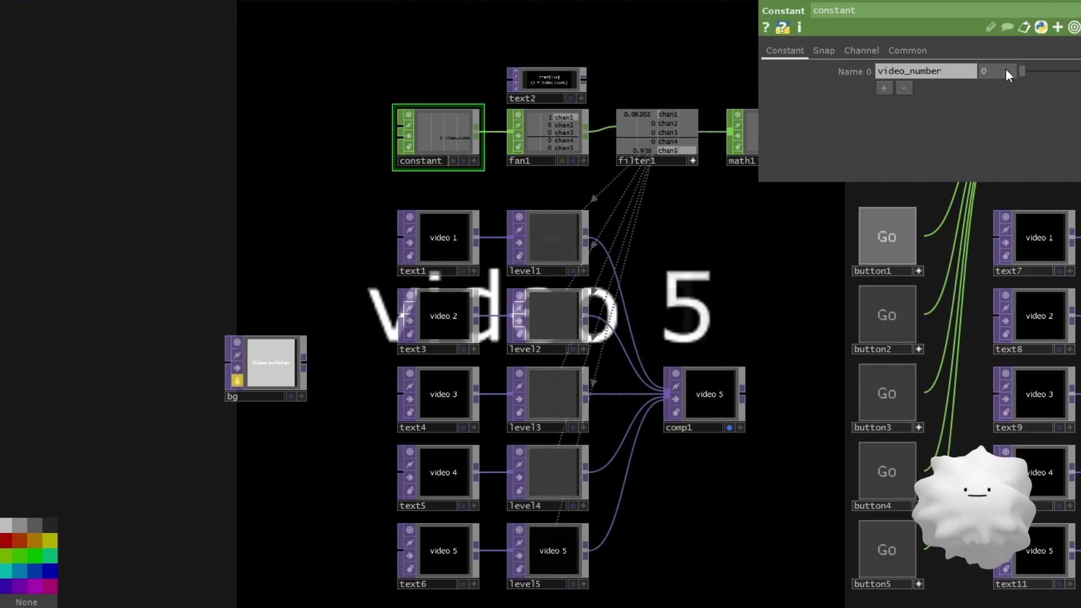
- Select the filter1 operator and set its Filter Width to 4
scroll(1006, 68, "down", 4)
left_click(656, 141)
left_click_drag(647, 54, 623, 80)
scroll(591, 218, "up", 2)
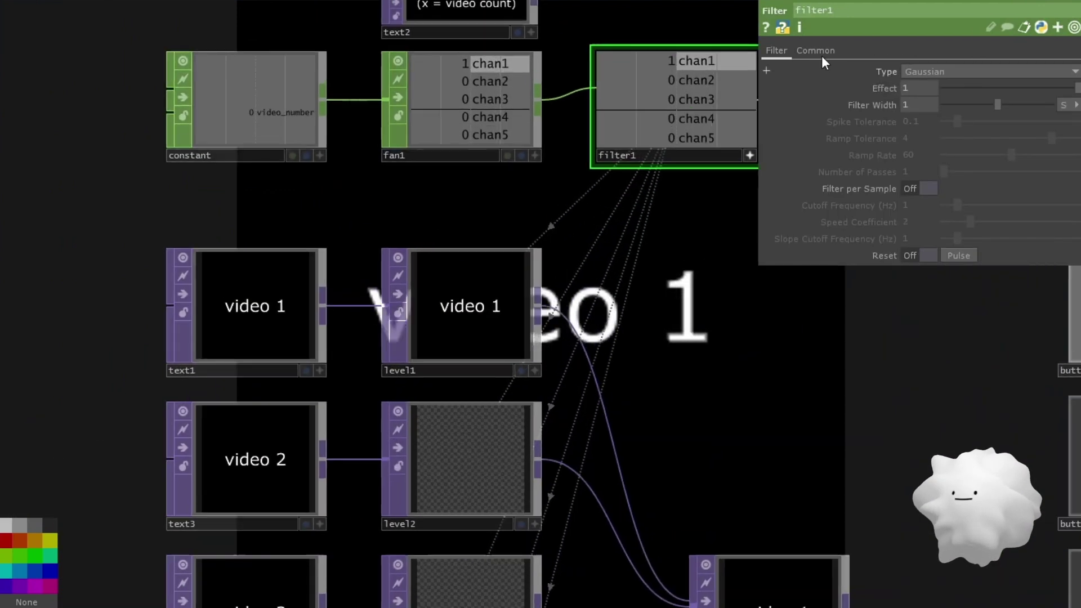
left_click(911, 89)
scroll(619, 219, "down", 1)
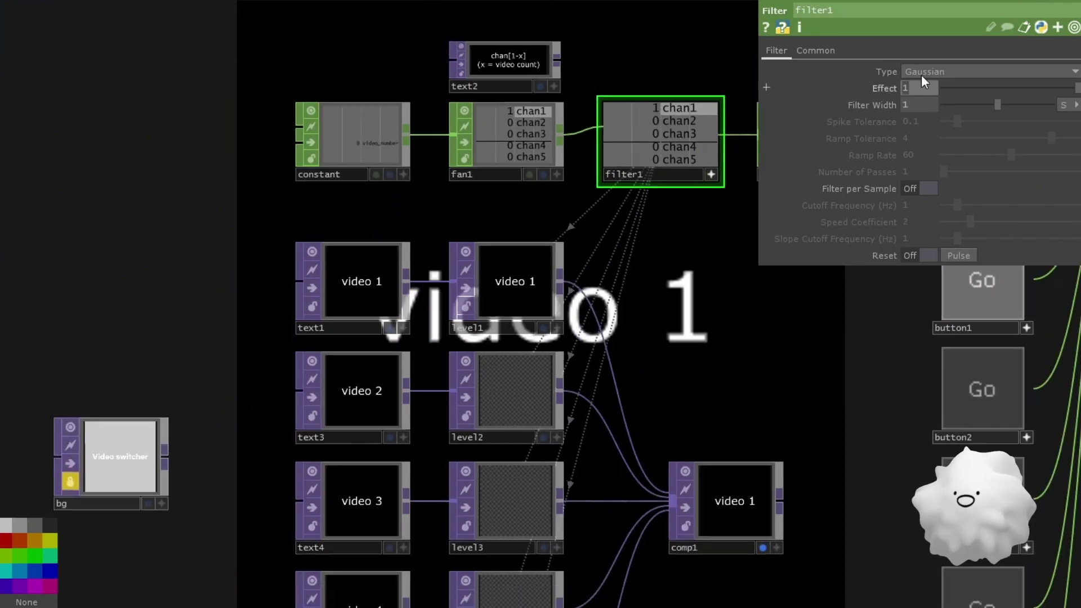
left_click(914, 104)
type("4")
key("Return")
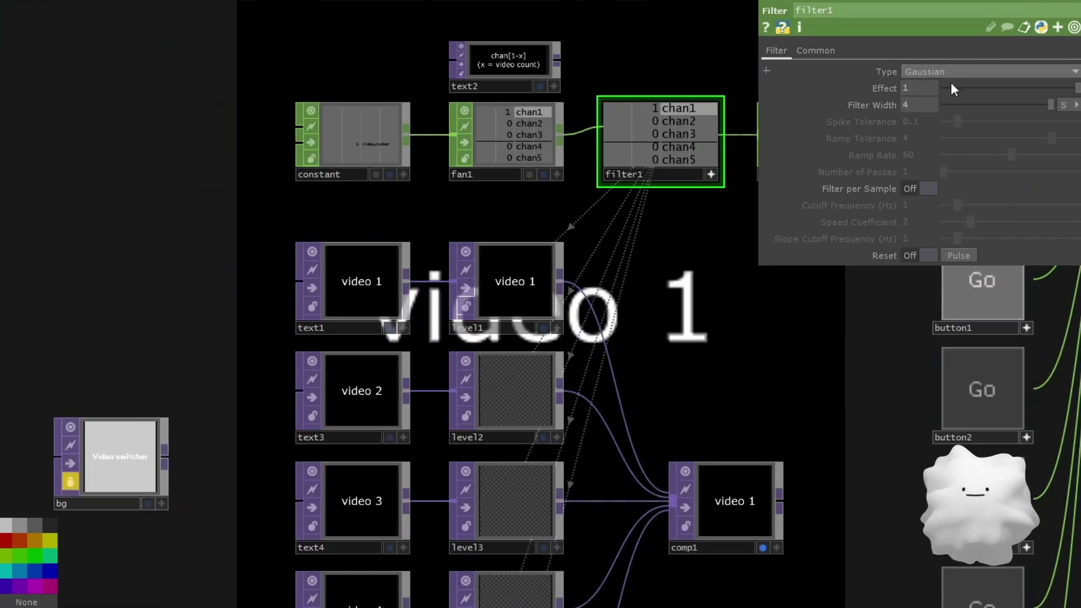
- Set the constant's video_number to 3 and watch the slower crossfade across the level operators
left_click(366, 147)
left_click_drag(663, 298, 539, 231)
left_click(998, 71)
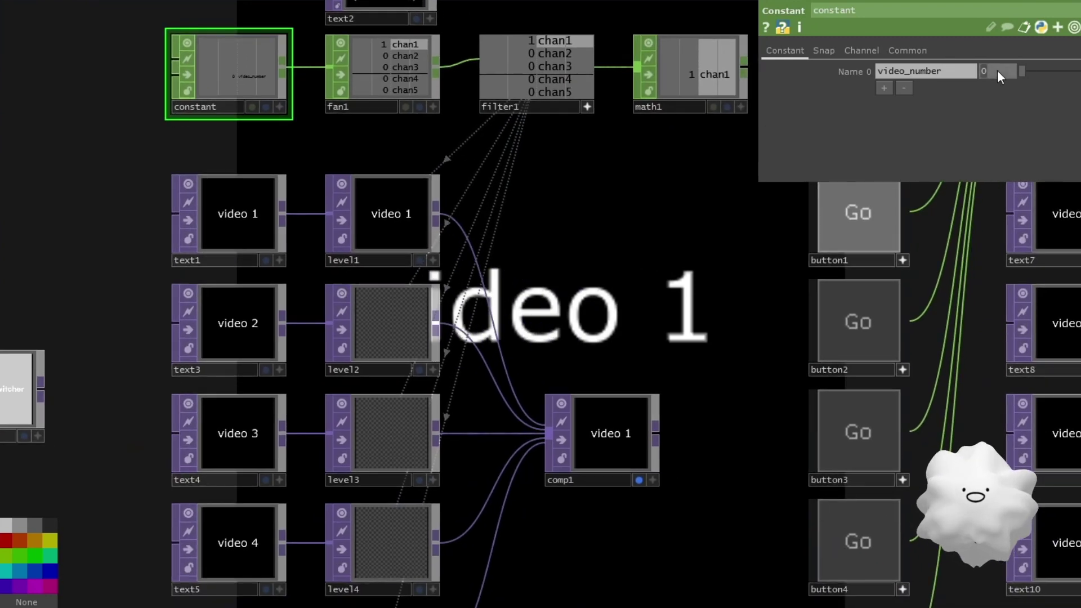
type("3")
key("Return")
left_click_drag(639, 219, 657, 181)
scroll(663, 159, "down", 3)
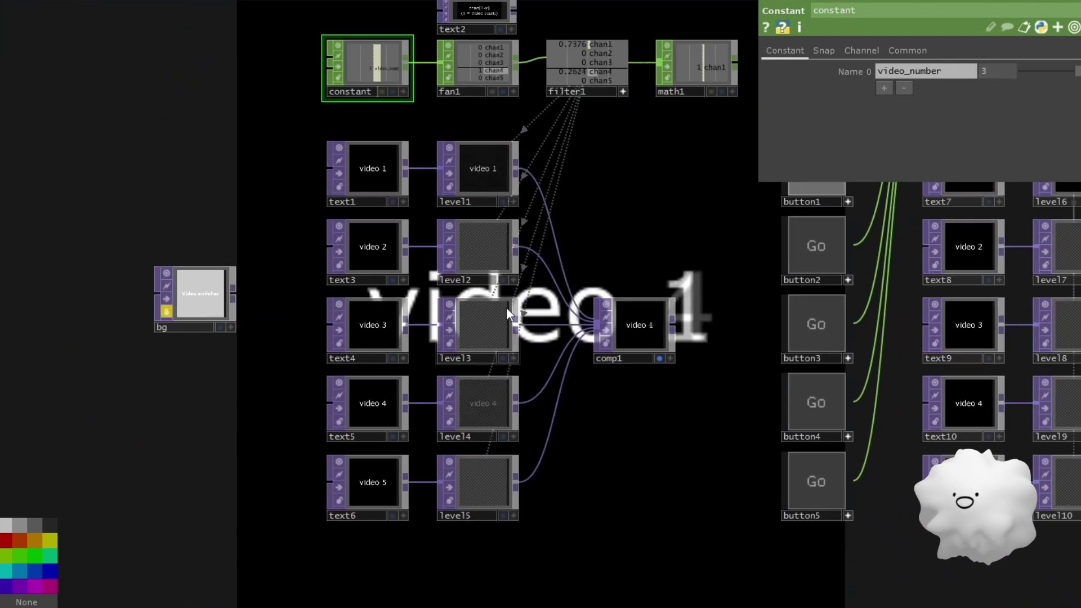
left_click_drag(641, 270, 632, 311)
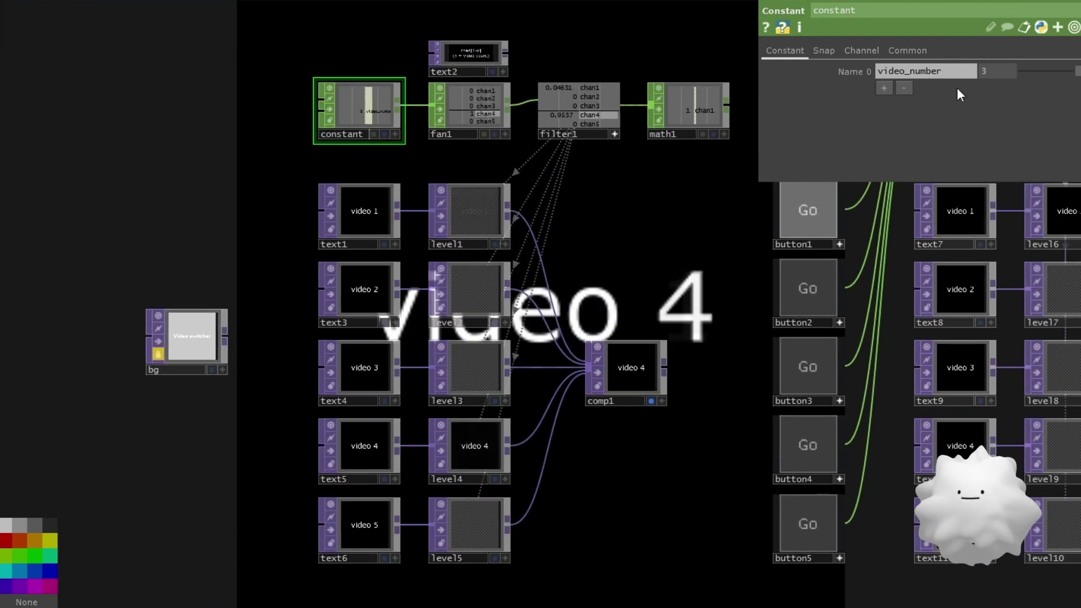
- Set the constant's video_number to 0 and filter1's Filter Width back to 1
left_click(990, 73)
type("0")
key("Return")
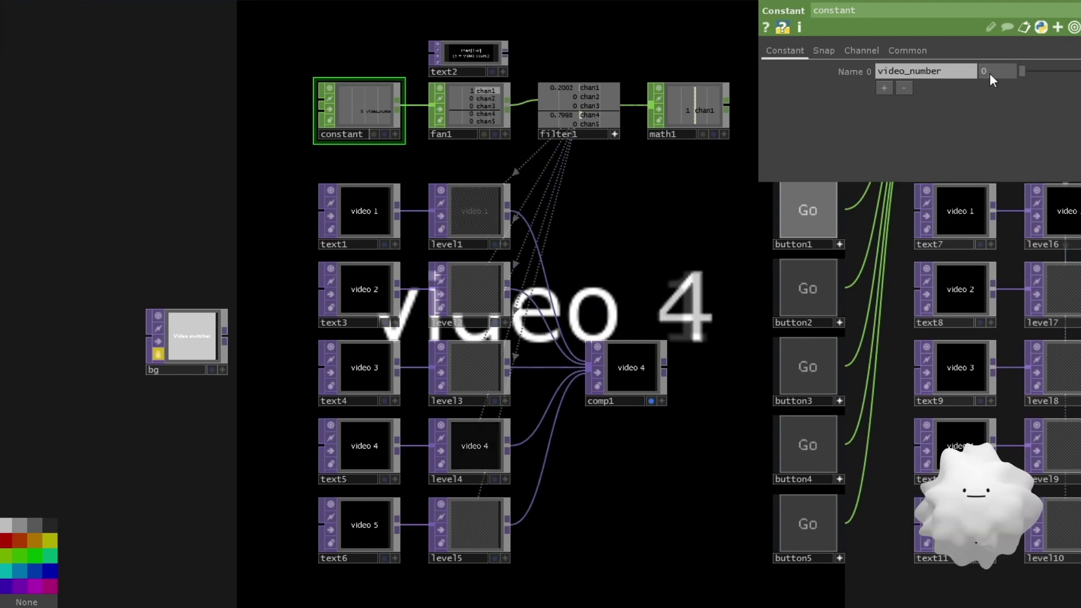
left_click(580, 110)
left_click(917, 104)
type("1")
key("Return")
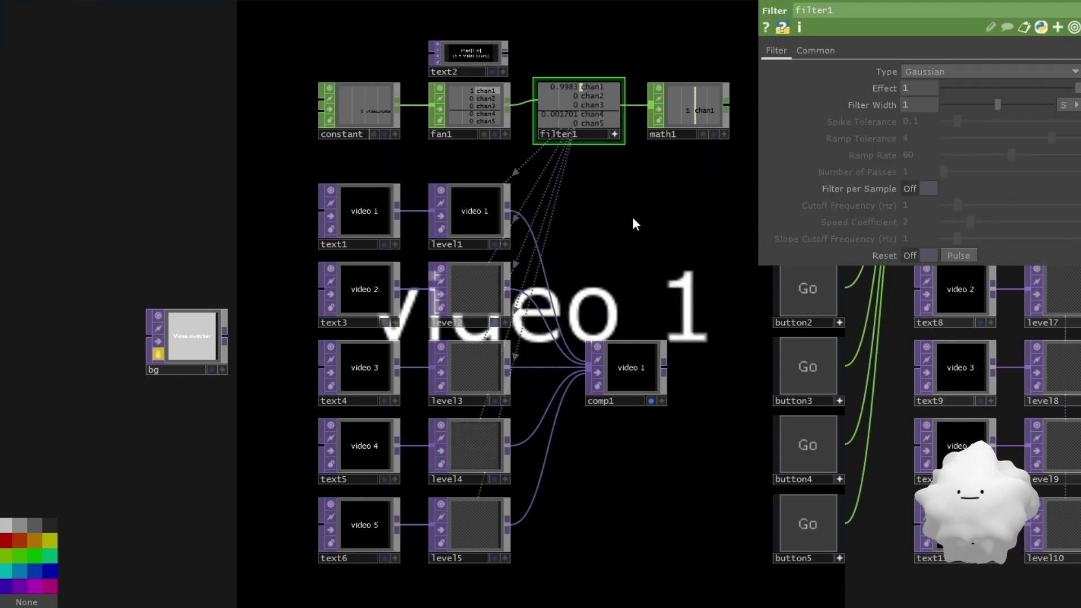
- Switch the background display from comp1 to comp2 in the button-driven network and hide the parameters
left_click_drag(653, 197, 334, 221)
scroll(458, 248, "down", 3)
scroll(400, 202, "up", 3)
left_click(688, 164)
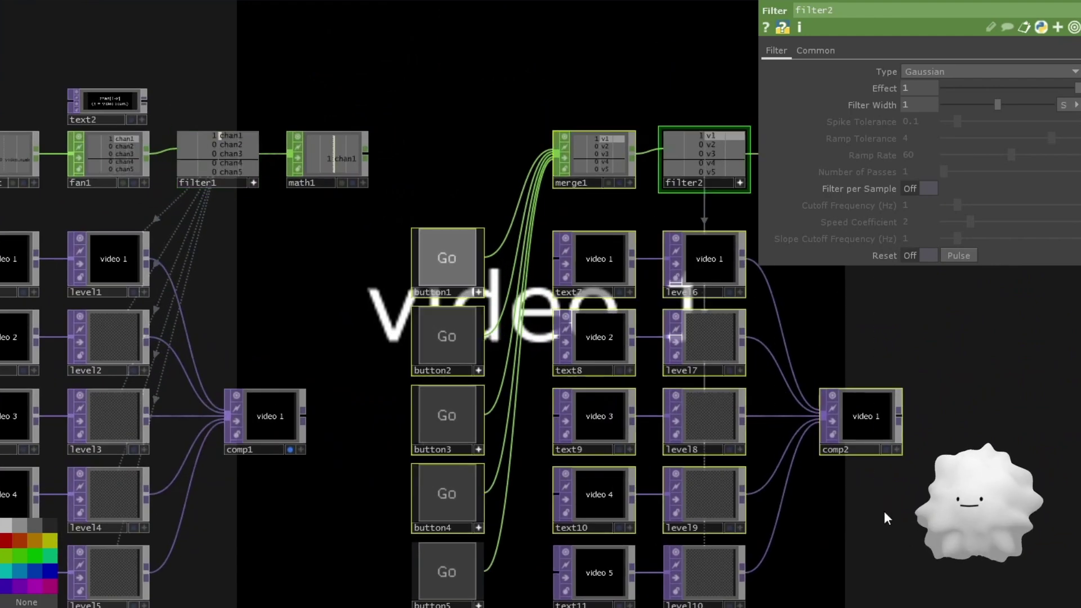
left_click_drag(884, 511, 759, 463)
left_click(157, 363)
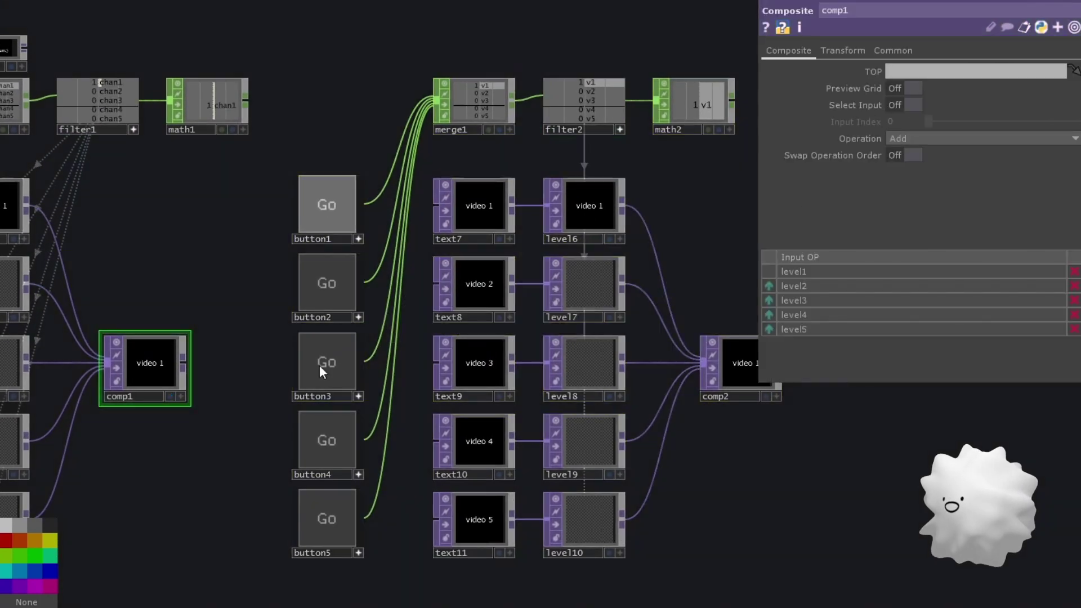
left_click(742, 365)
left_click_drag(695, 273, 701, 276)
key("p")
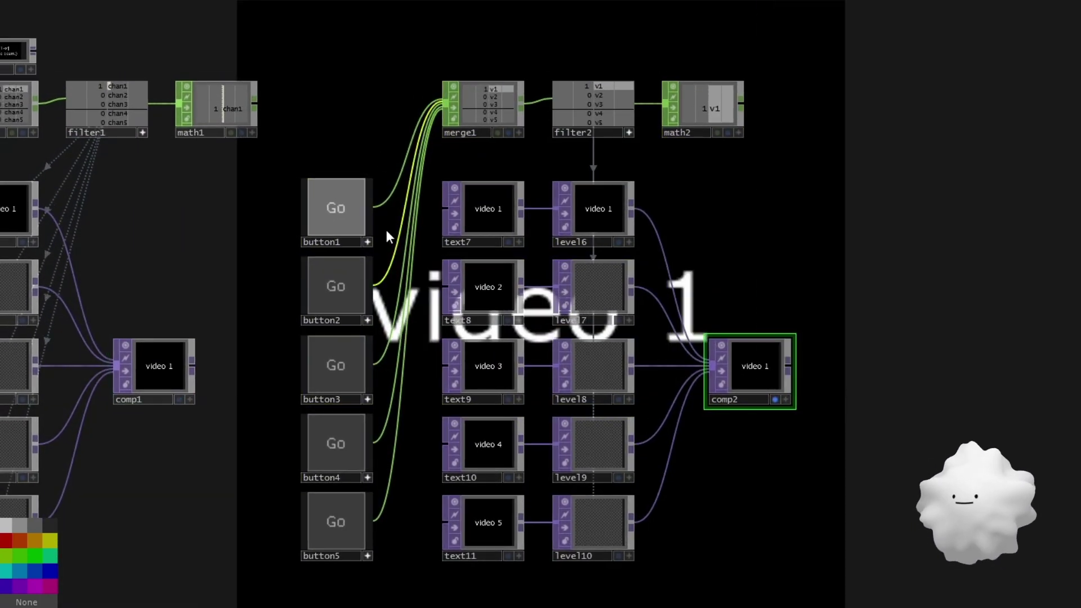
- Test the button-driven crossfade with the Go buttons, ending on video 1
scroll(255, 263, "up", 2)
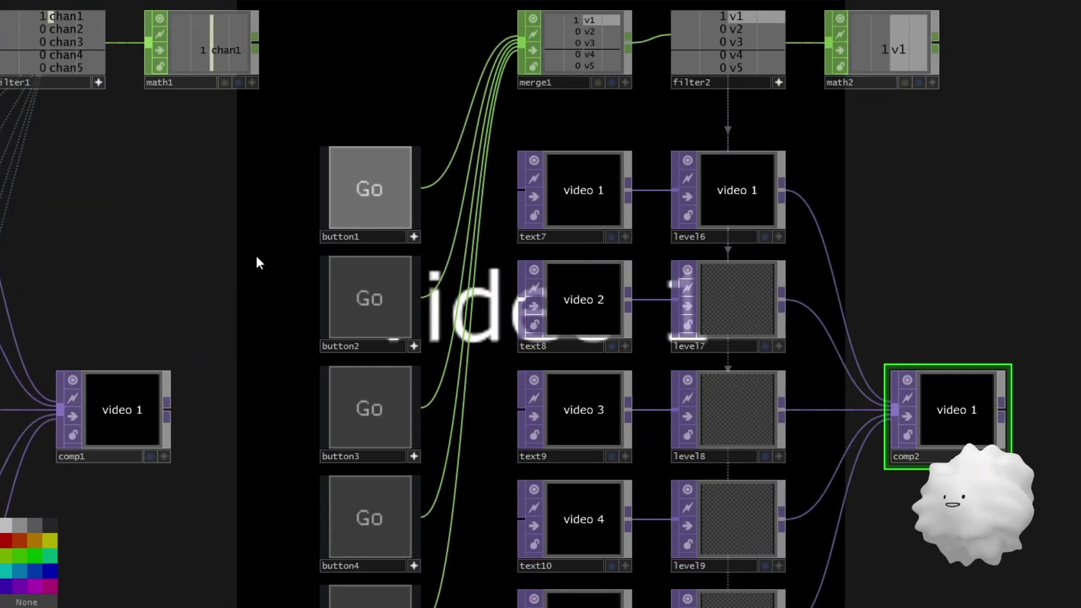
left_click_drag(252, 264, 274, 161)
scroll(274, 161, "down", 2)
left_click_drag(280, 208, 376, 298)
left_click(366, 229)
scroll(374, 298, "down", 2)
left_click_drag(595, 239, 221, 246)
left_click_drag(487, 241, 551, 234)
left_click(131, 321)
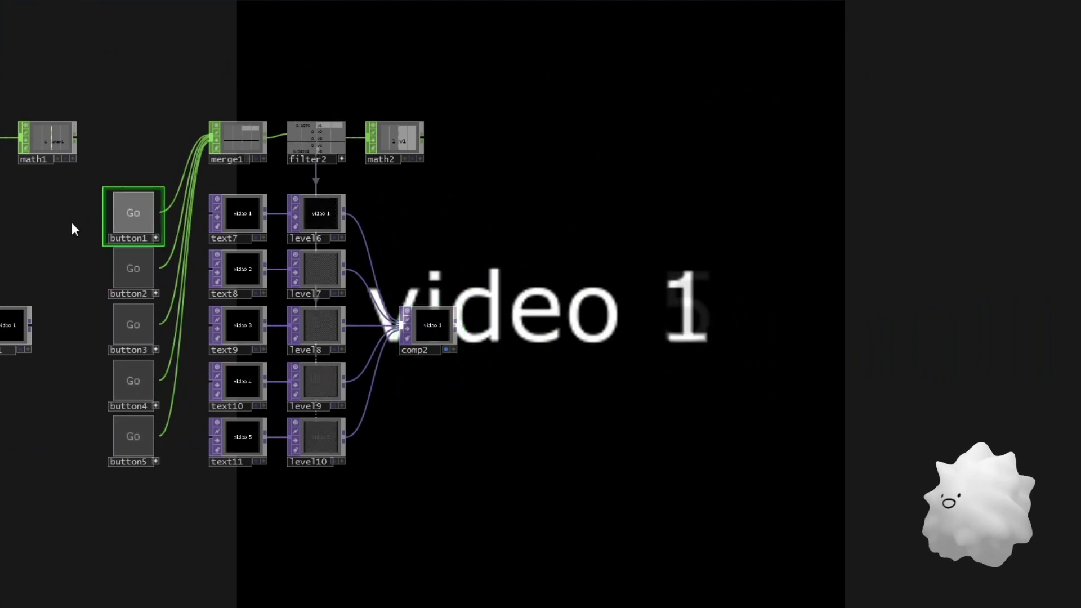
- Focus on button1 and show its parameters
left_click_drag(91, 220, 332, 211)
scroll(332, 209, "up", 5)
key("p")
key("Tab")
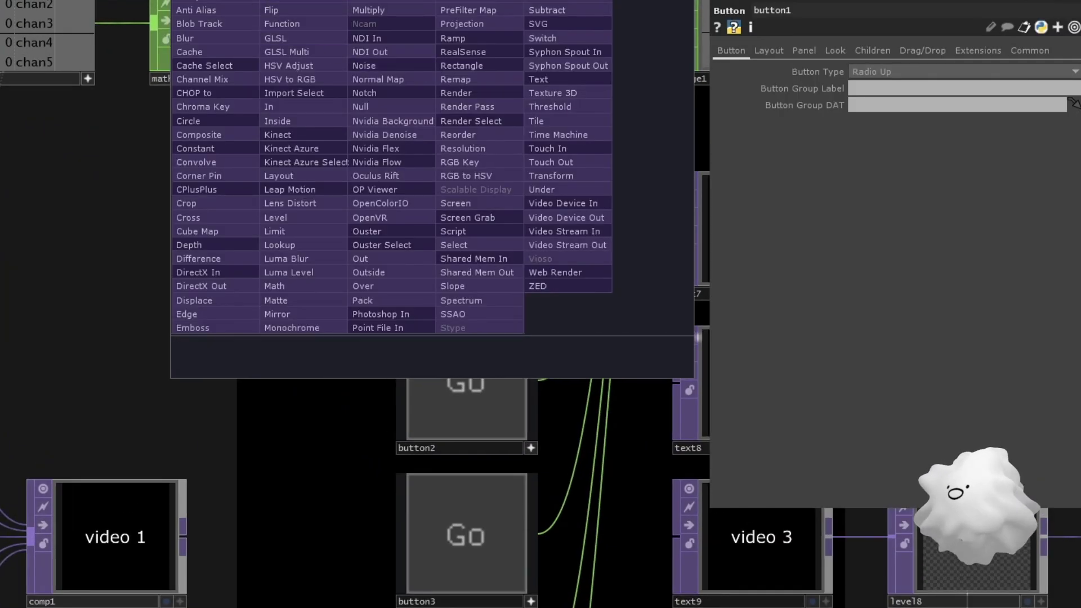
left_click(191, 0)
left_click_drag(225, 0, 252, 42)
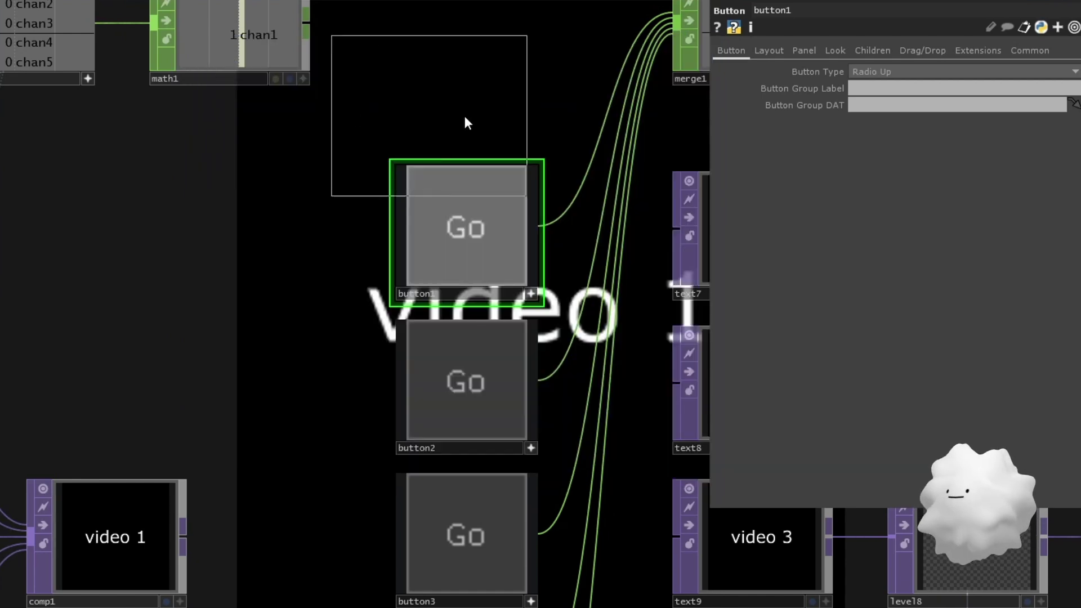
left_click(451, 146)
key("Delete")
left_click(411, 189)
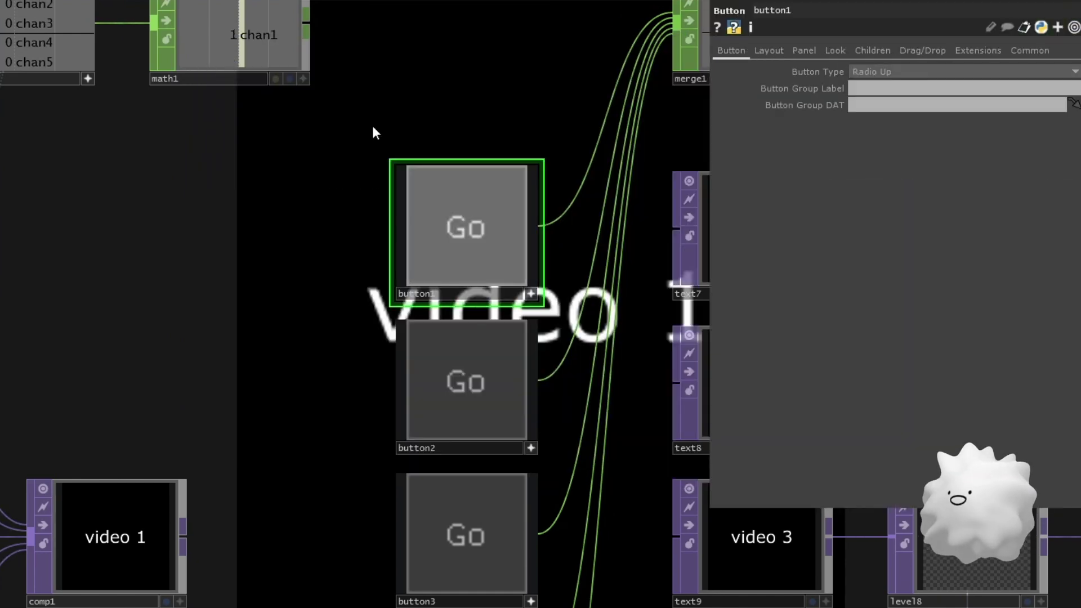
- Examine button1's Button Type setting and activate button3 to demonstrate the radio behaviour
left_click_drag(528, 79, 560, 84)
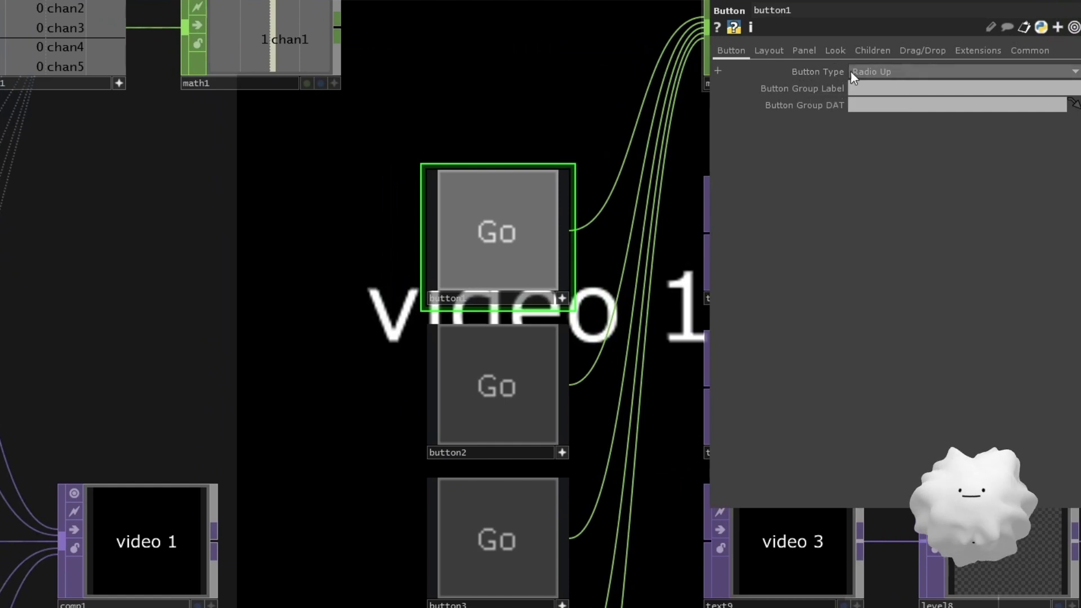
key("h")
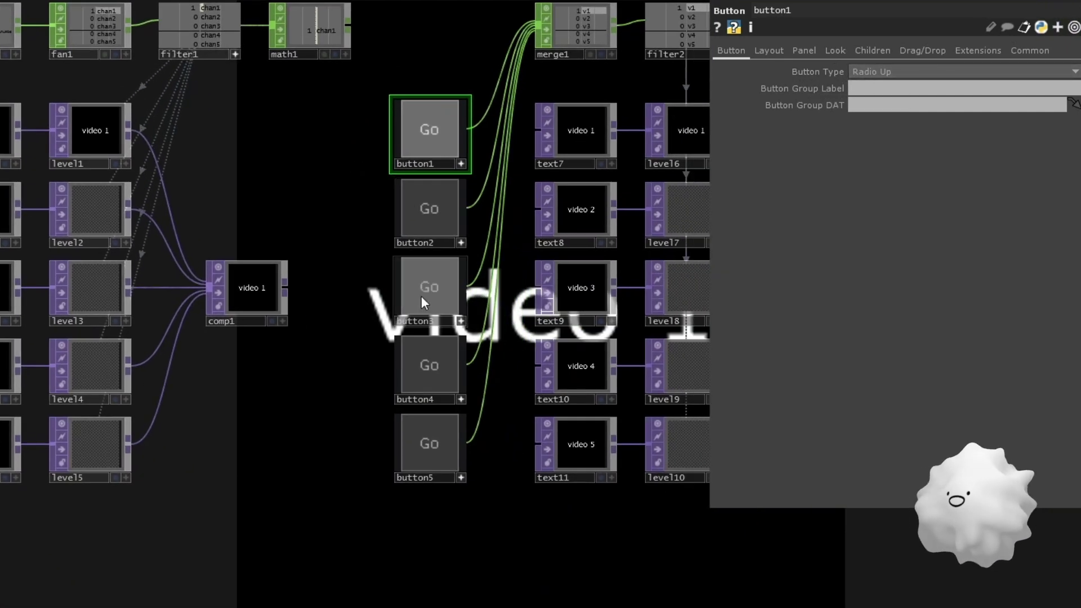
left_click(421, 297)
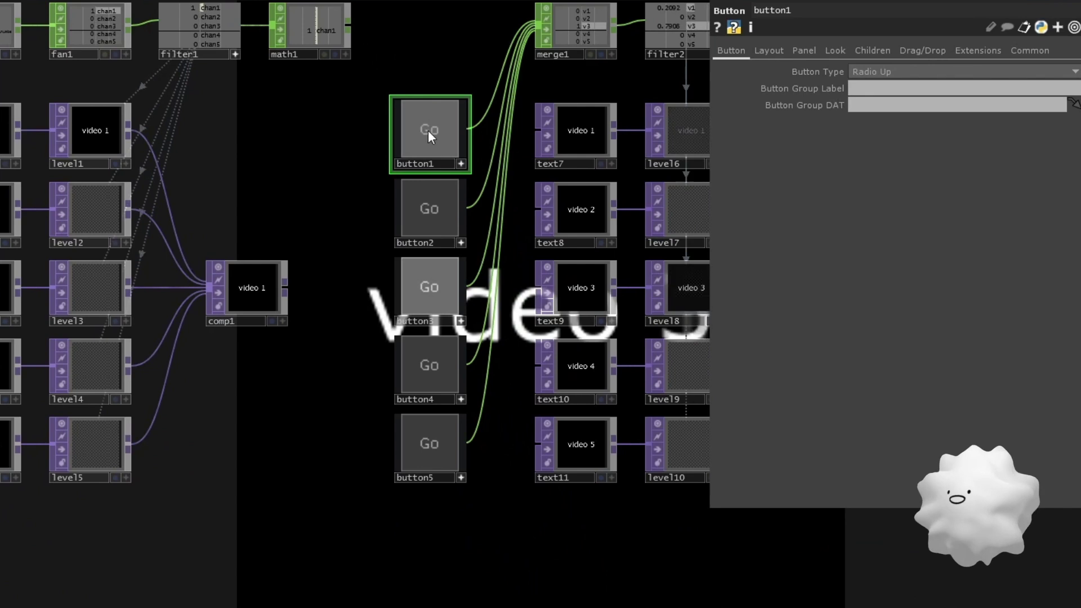
scroll(375, 161, "up", 2)
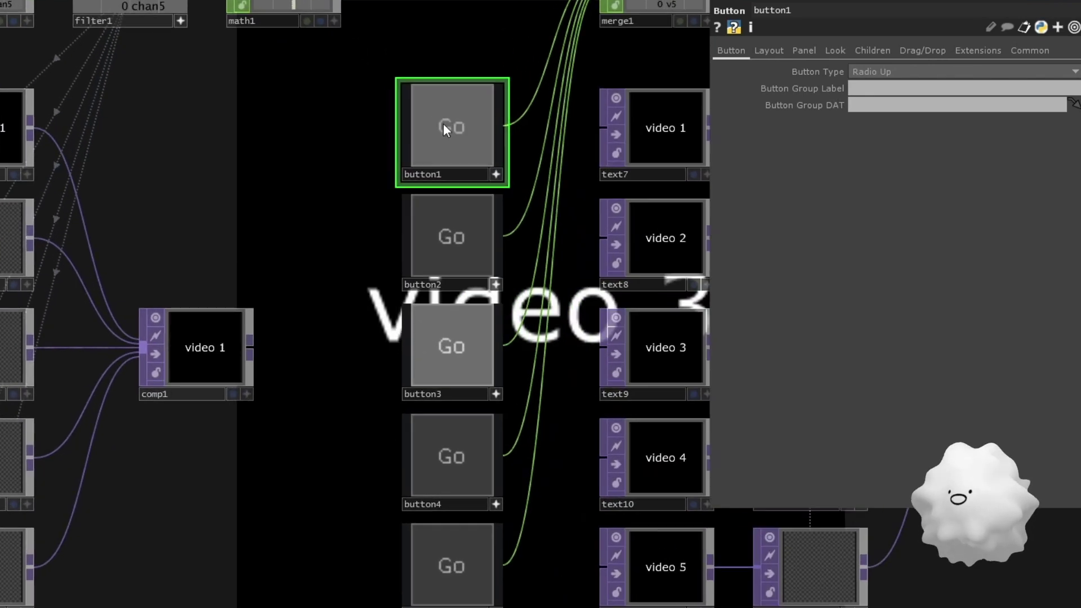
- Select the column of Go buttons and activate button1 and button4 to demonstrate the radio behaviour
scroll(430, 127, "down", 2)
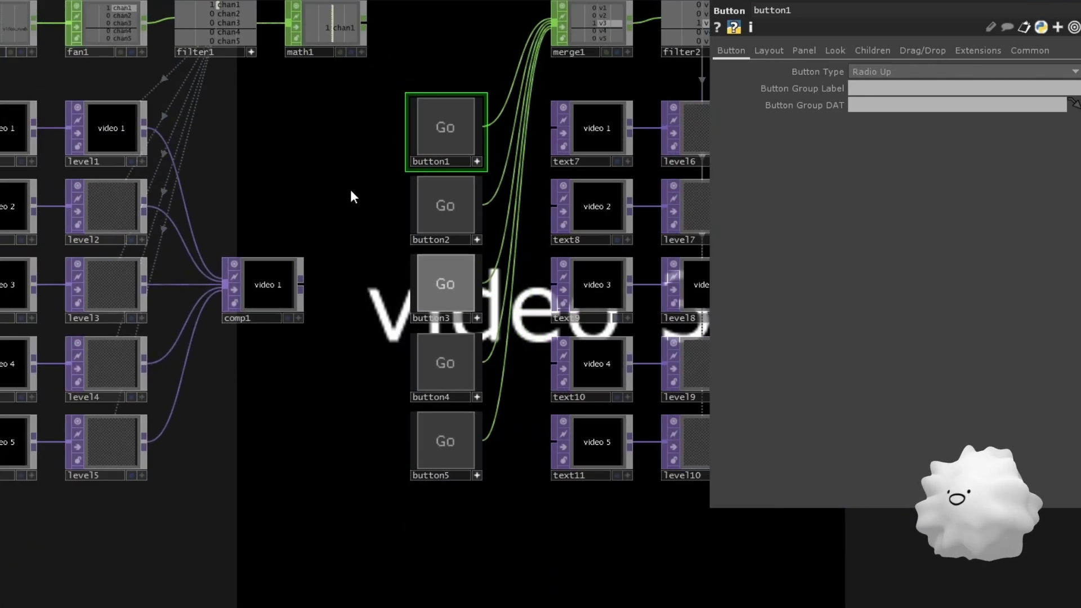
left_click_drag(351, 192, 461, 498)
scroll(404, 139, "up", 2)
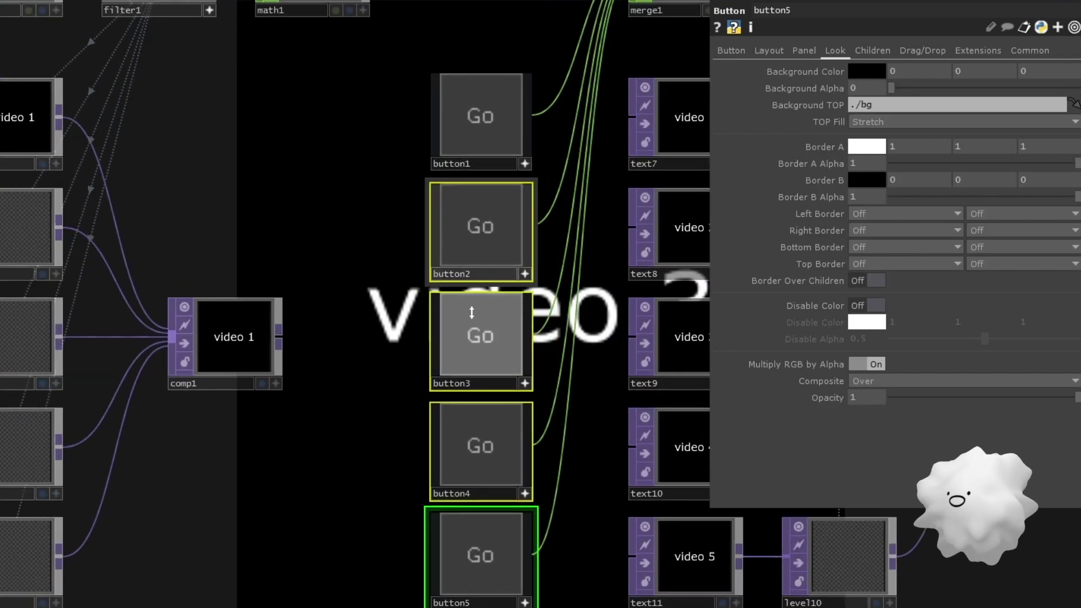
left_click(477, 128)
scroll(389, 309, "down", 1)
left_click(448, 371)
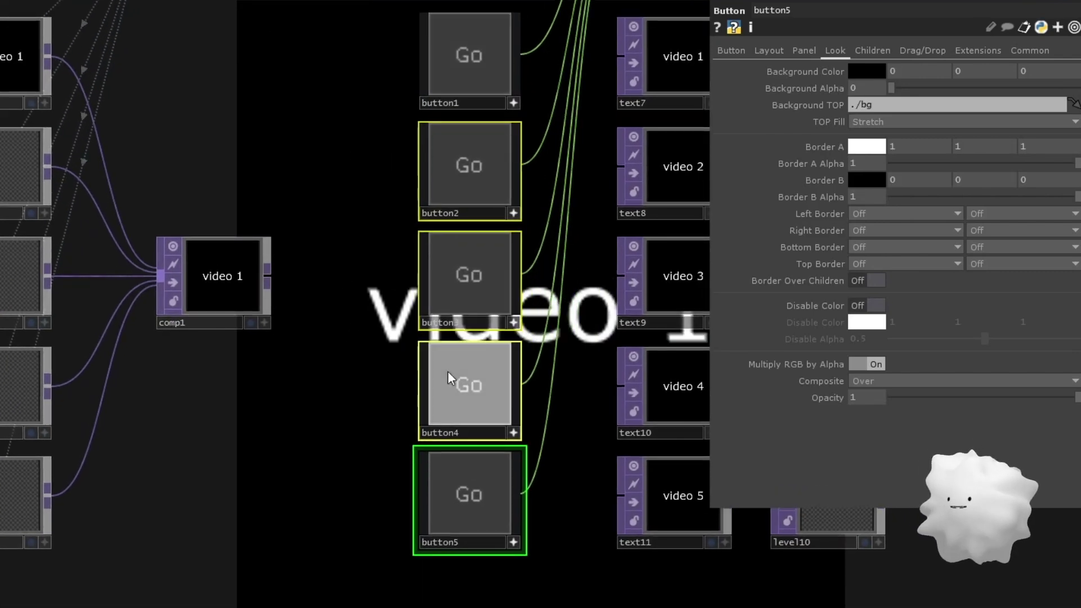
- Activate several Go buttons in varied order to show the crossfade, ending on button5
left_click(463, 158)
left_click(462, 494)
left_click(455, 275)
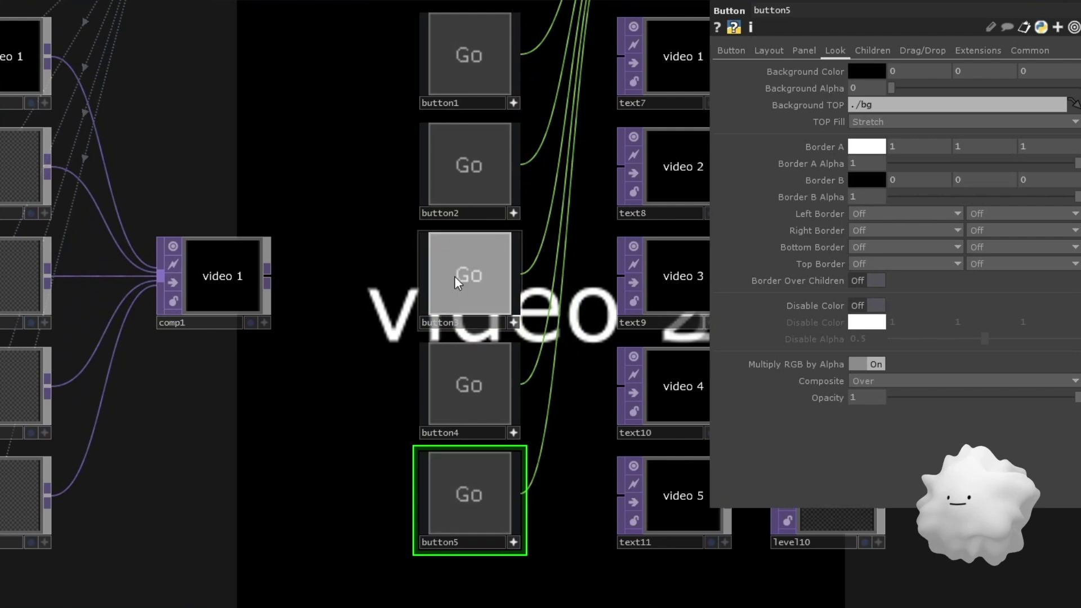
left_click(460, 86)
left_click(466, 169)
left_click(468, 495)
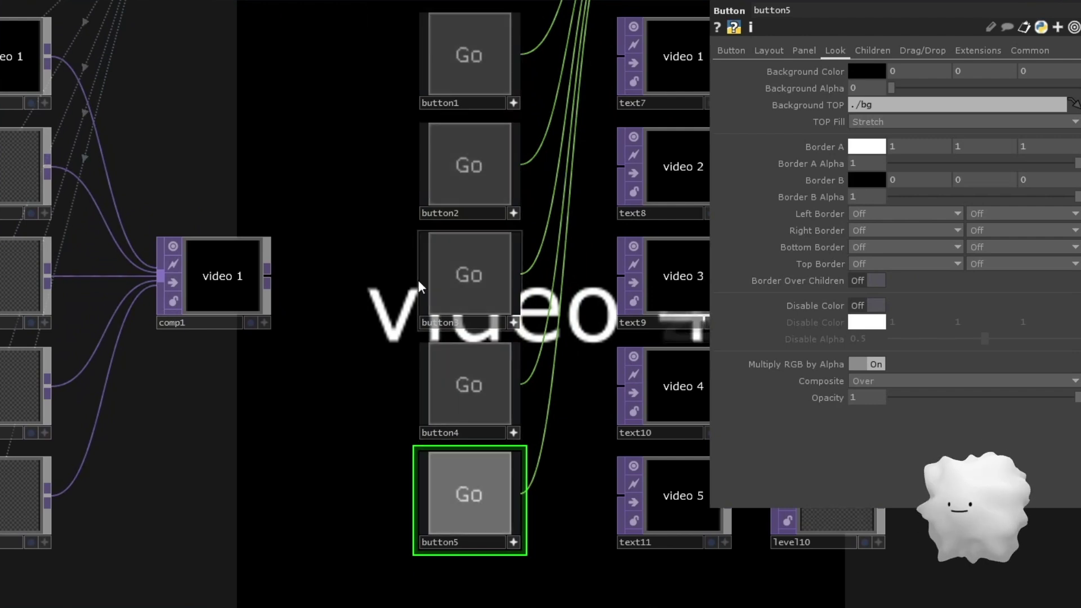
- Switch the button-driven output to video 3 and then back to video 1
scroll(316, 315, "up", 3)
left_click(426, 376)
scroll(355, 259, "down", 2)
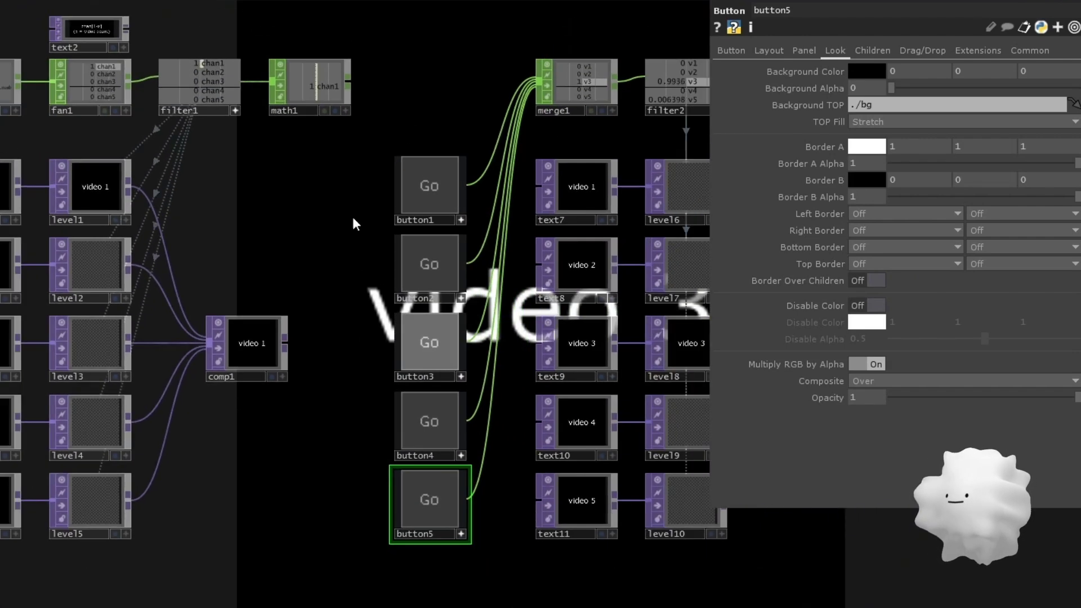
scroll(348, 267, "up", 2)
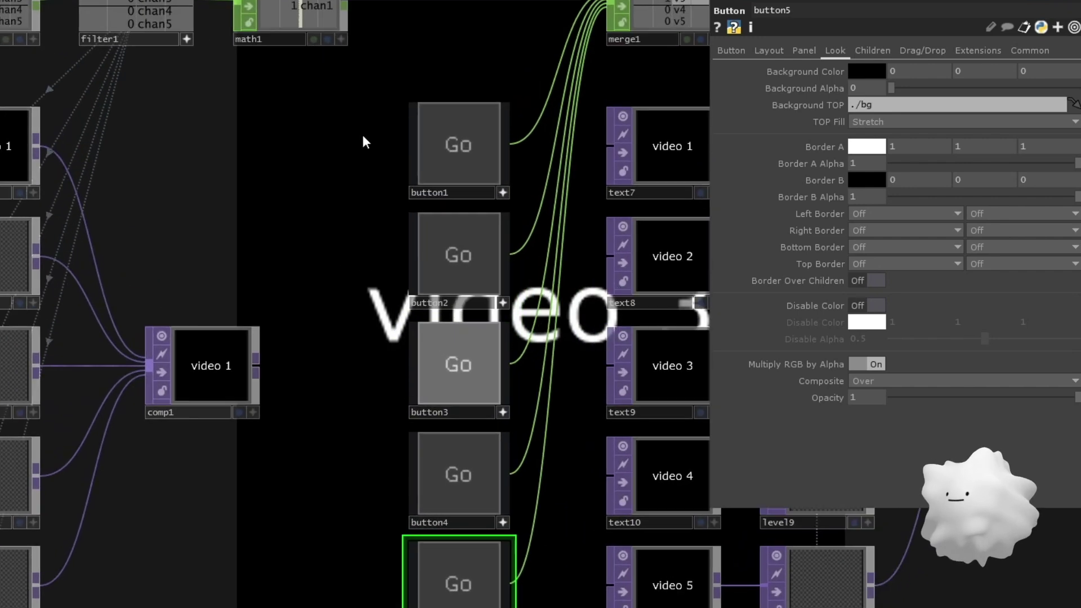
scroll(372, 172, "down", 2)
left_click(429, 157)
- Test the lower Go buttons of the switcher, ending on video 5
left_click_drag(445, 95, 367, 210)
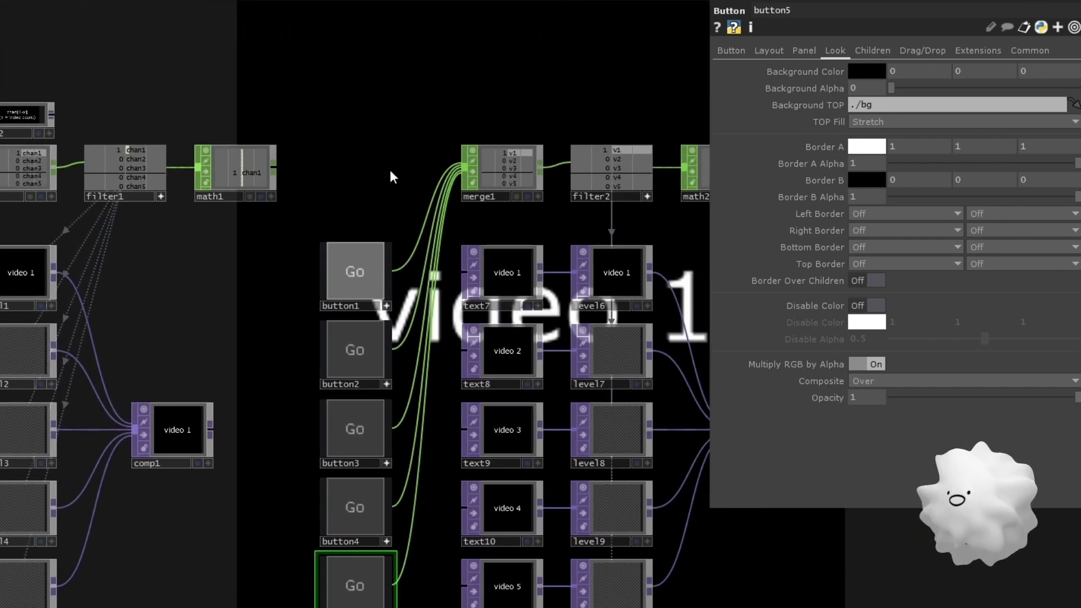
right_click_drag(390, 171, 329, 571)
left_click(420, 569)
left_click_drag(387, 155, 395, 109)
left_click(363, 461)
left_click(364, 537)
- Examine merge1's channels and parameters, and hide the parameters
scroll(514, 100, "up", 1)
scroll(514, 102, "up", 3)
left_click(497, 114)
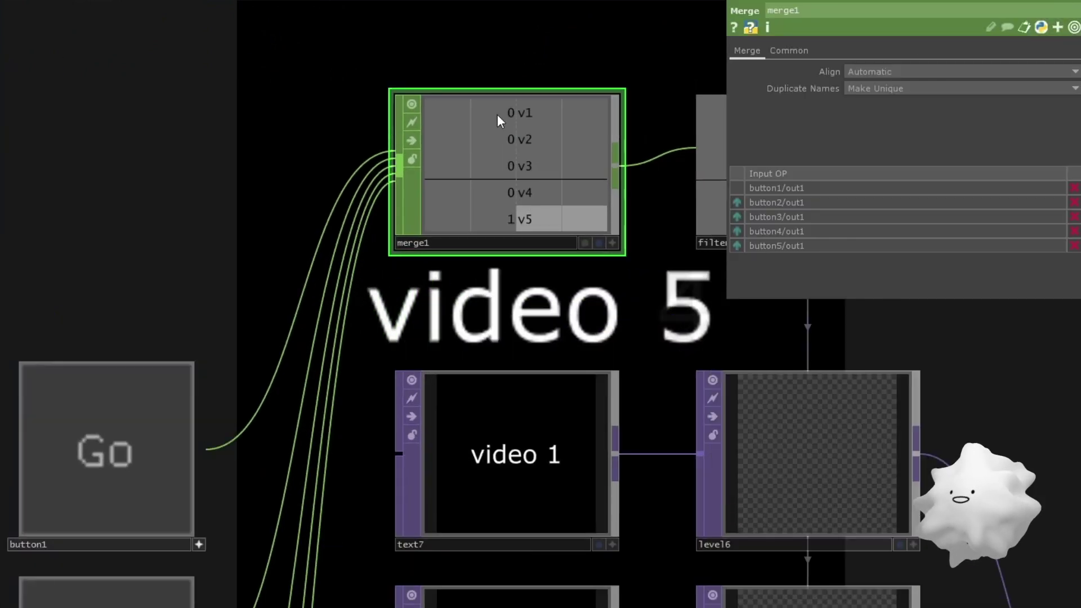
scroll(513, 153, "down", 2)
left_click_drag(435, 144, 845, 216)
key("p")
- Compare the two switcher networks, marking the operators in the constant-driven one and those in the button-driven one
scroll(751, 203, "down", 5)
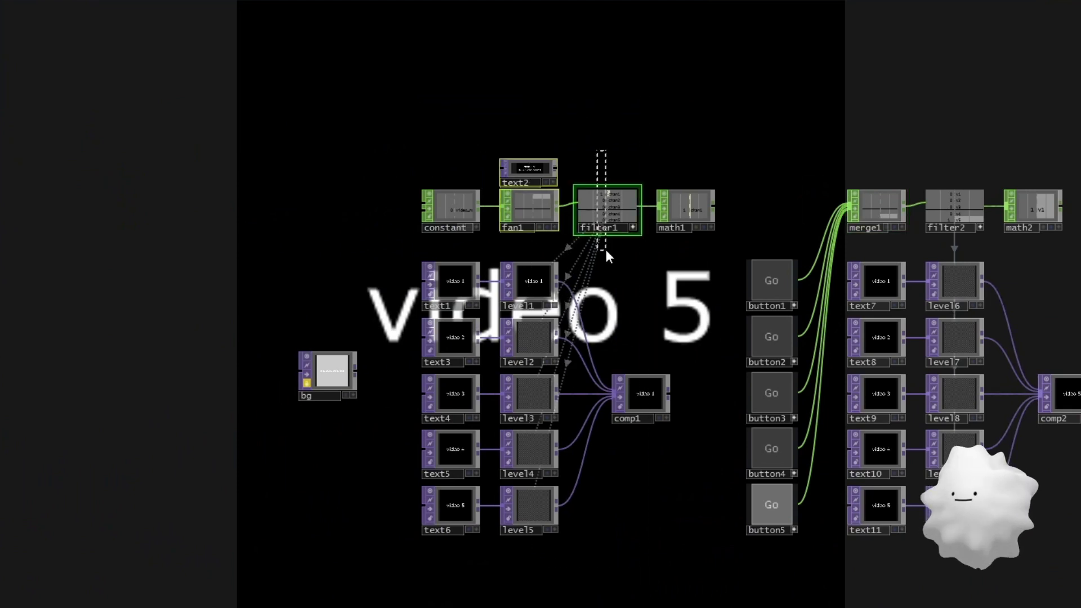
left_click_drag(535, 573, 536, 571)
scroll(557, 282, "up", 2)
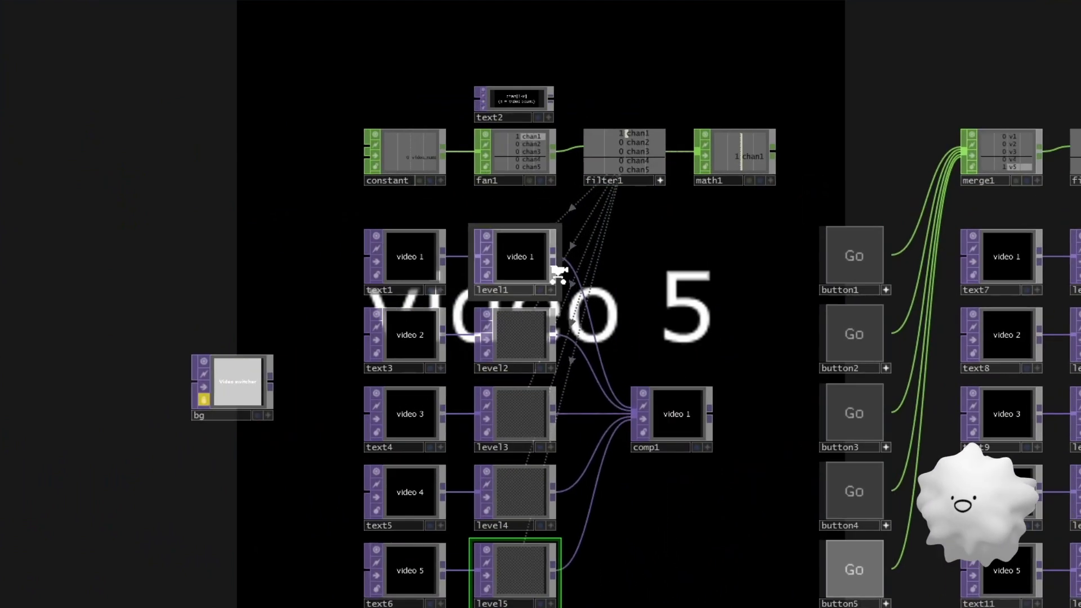
left_click_drag(701, 344, 391, 324)
scroll(393, 322, "down", 3)
left_click(682, 515)
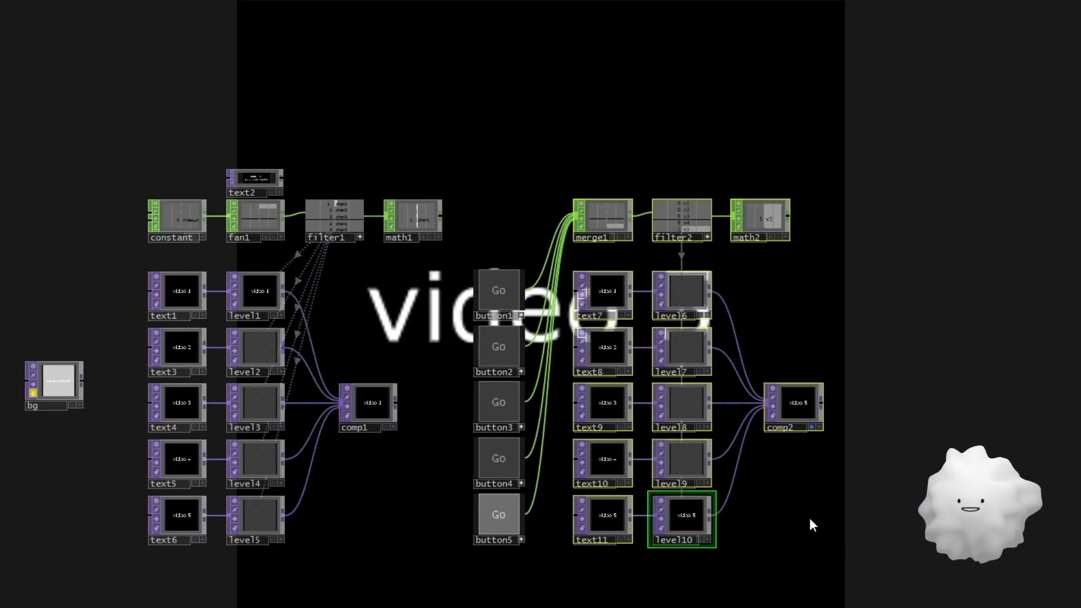
left_click_drag(674, 223, 669, 267)
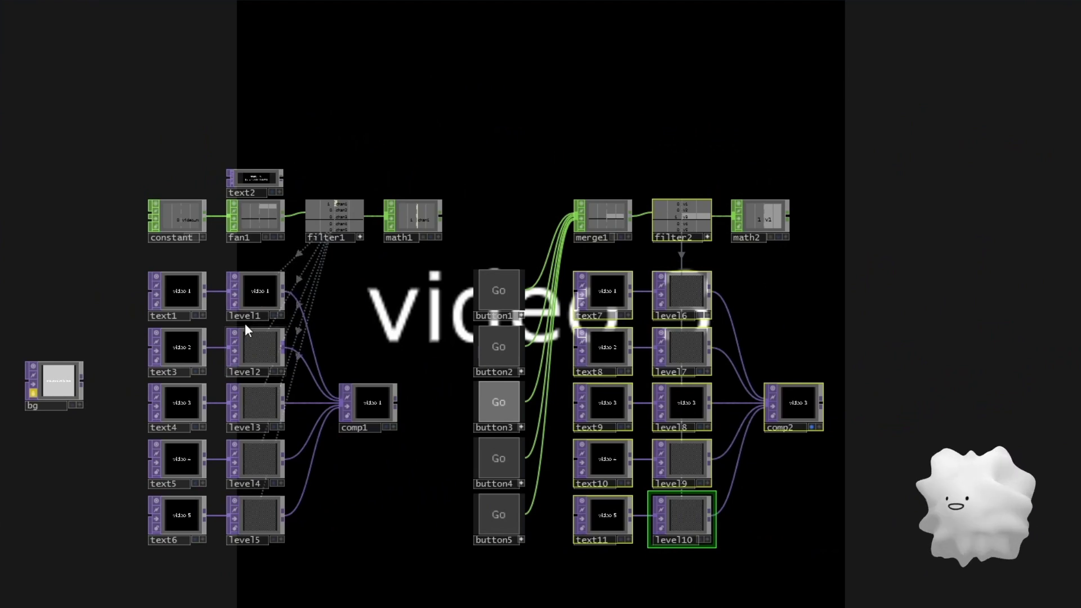
left_click_drag(331, 295, 525, 246)
- Trigger the Go buttons again to fade between videos, ending on video 5
scroll(526, 246, "up", 3)
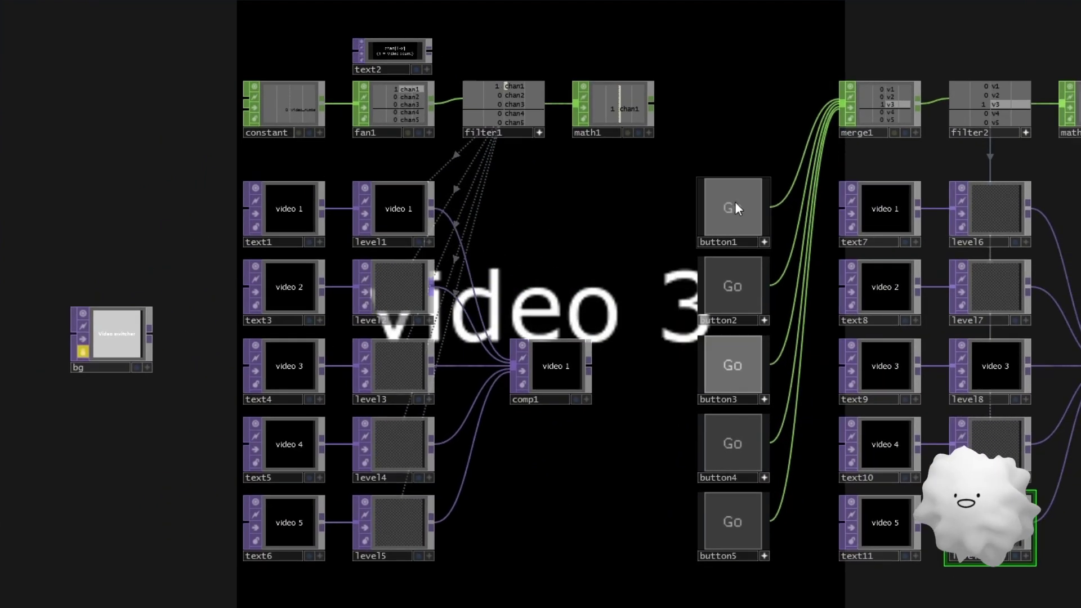
left_click(734, 272)
left_click(727, 467)
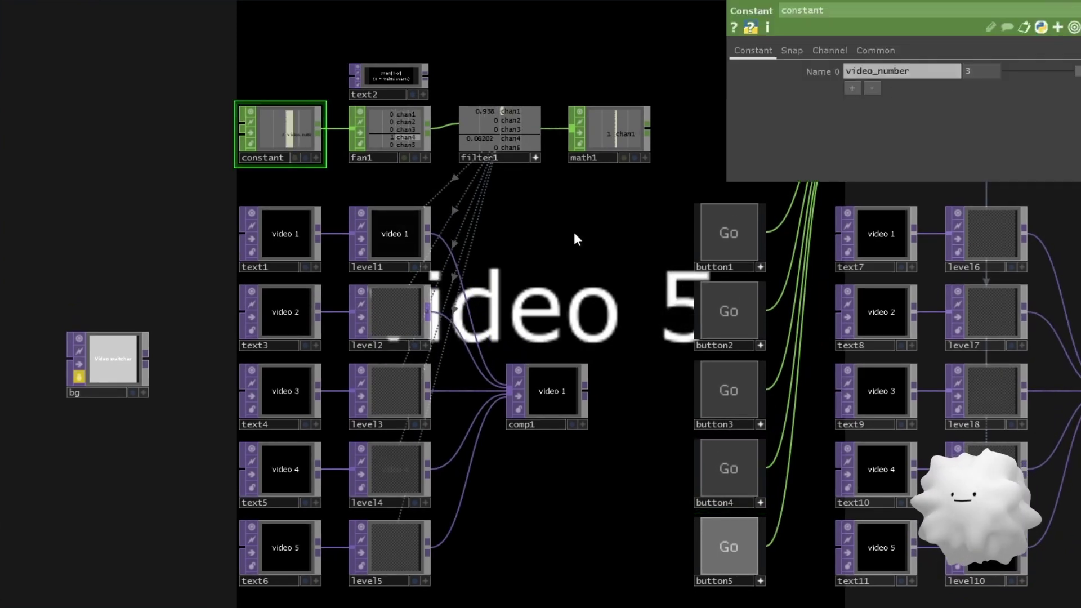
- Set the constant's video_number to 0, frame both networks and trigger button3
left_click(976, 72)
type("0")
key("Return")
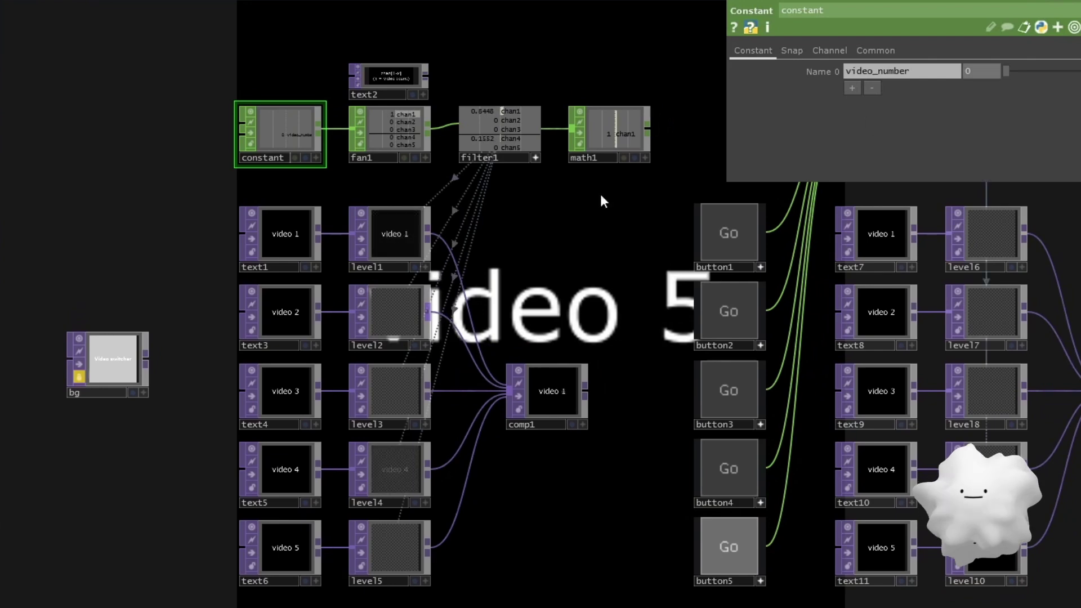
key("h")
left_click(503, 336)
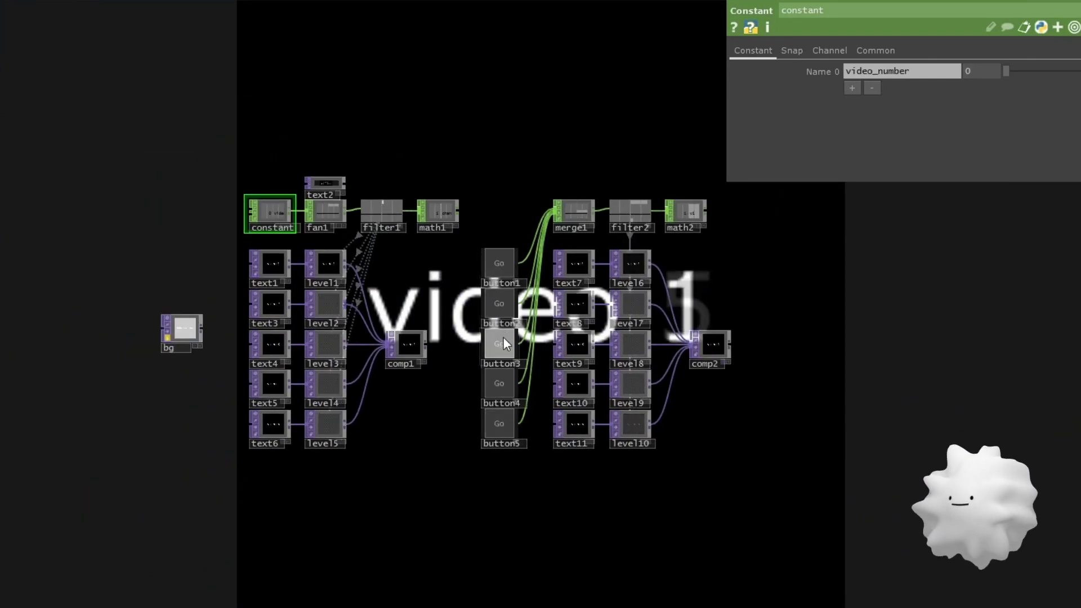
left_click(502, 337)
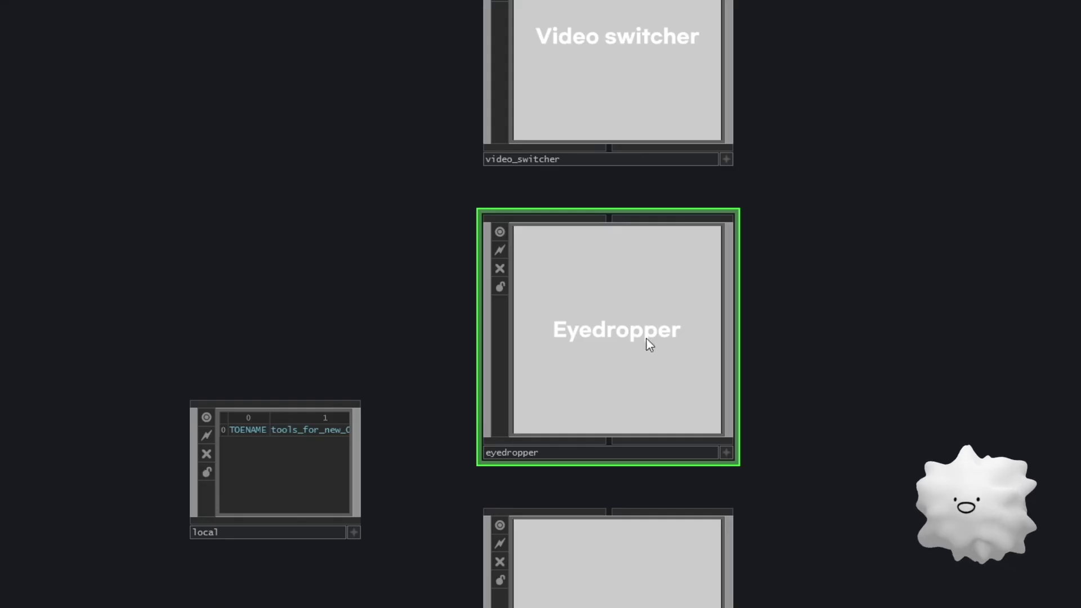
- Open the eyedropper component and sample the grey channel banner inside container1's screen view
key("i")
scroll(541, 369, "up", 5)
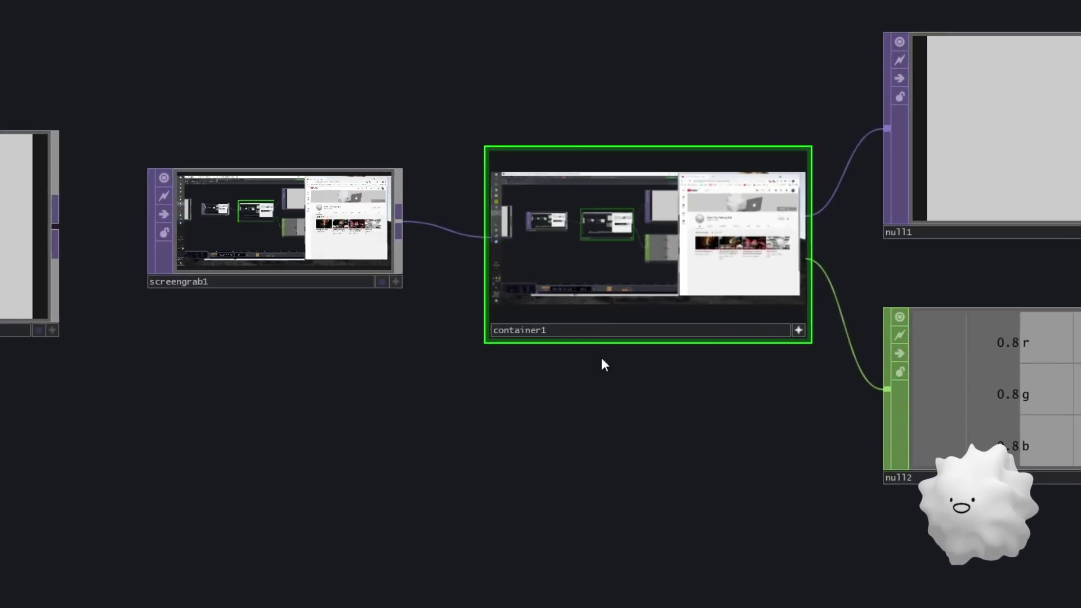
left_click_drag(569, 386, 466, 437)
scroll(631, 225, "up", 2)
scroll(640, 230, "up", 1)
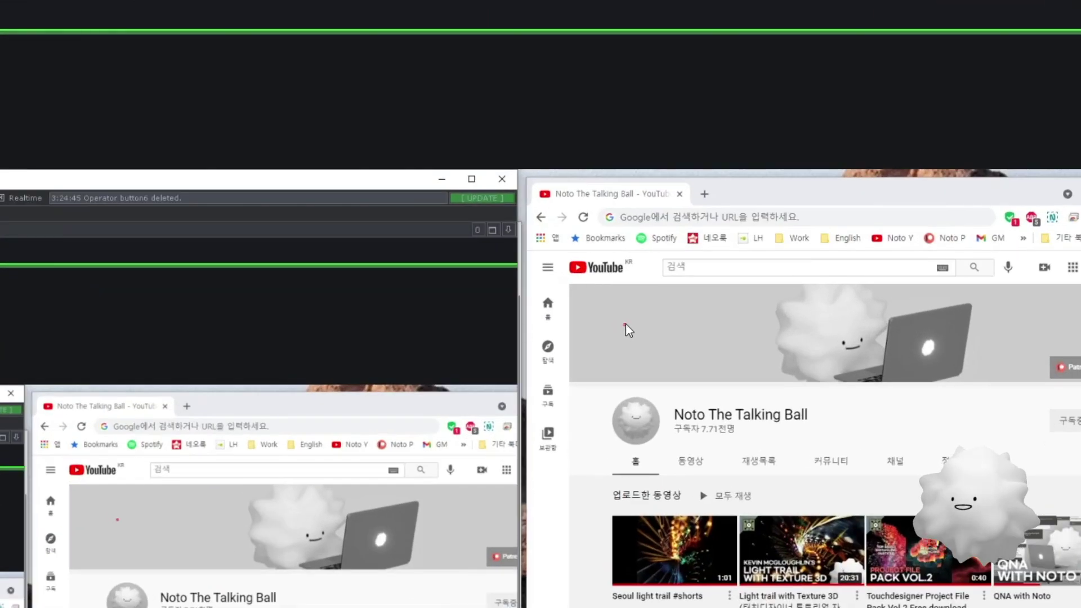
scroll(626, 330, "down", 3)
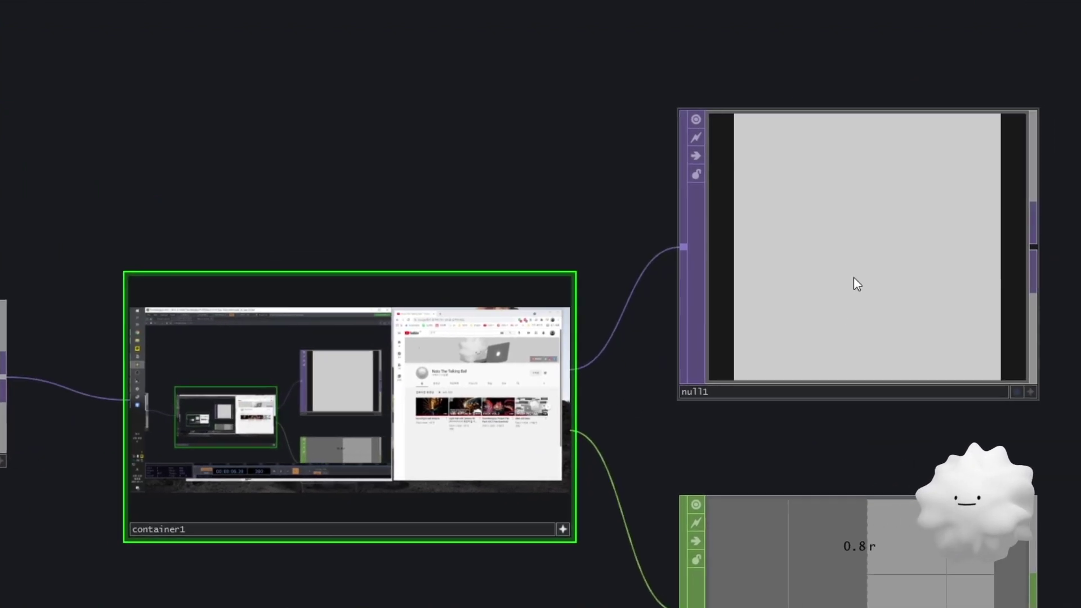
- Sample the red of the YouTube logo in container1 and inspect the colour outputs in null1 and null2
left_click_drag(742, 416, 710, 353)
left_click_drag(472, 335, 468, 344)
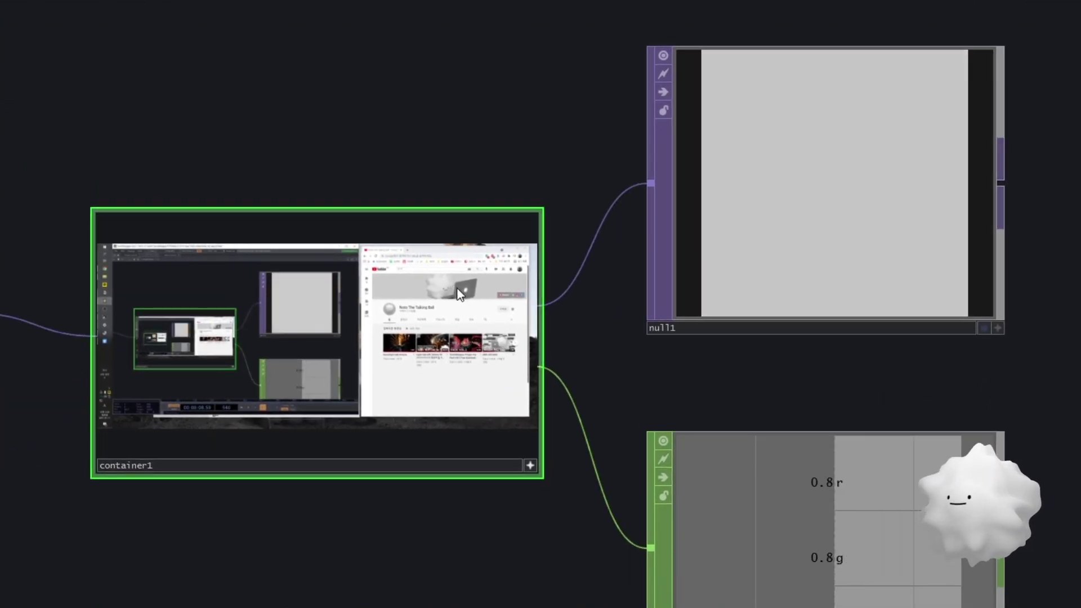
scroll(491, 295, "up", 10)
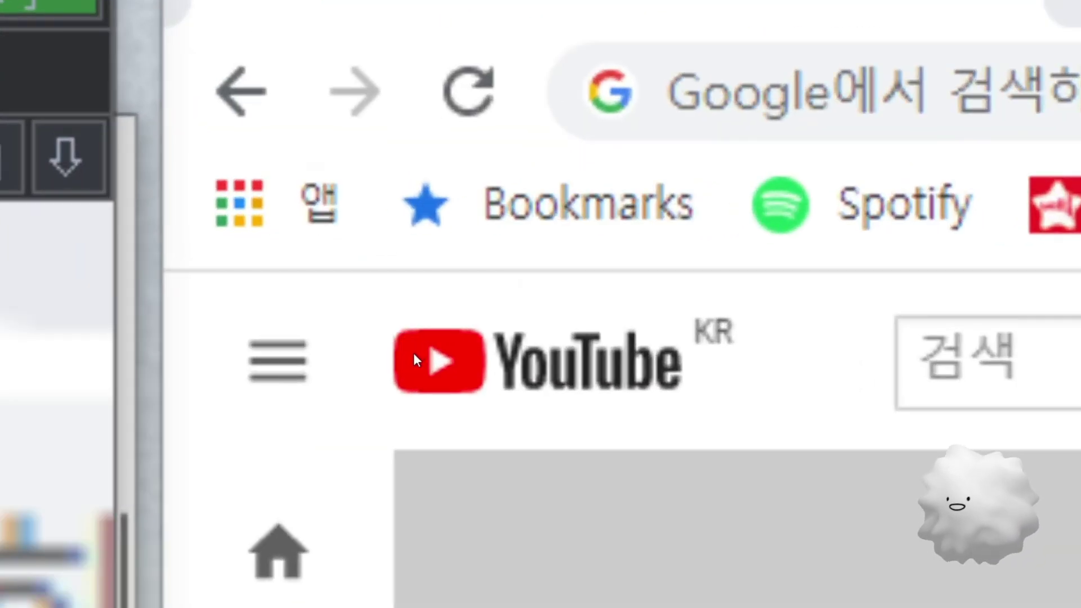
scroll(414, 354, "down", 10)
left_click_drag(732, 415, 773, 295)
scroll(771, 389, "up", 3)
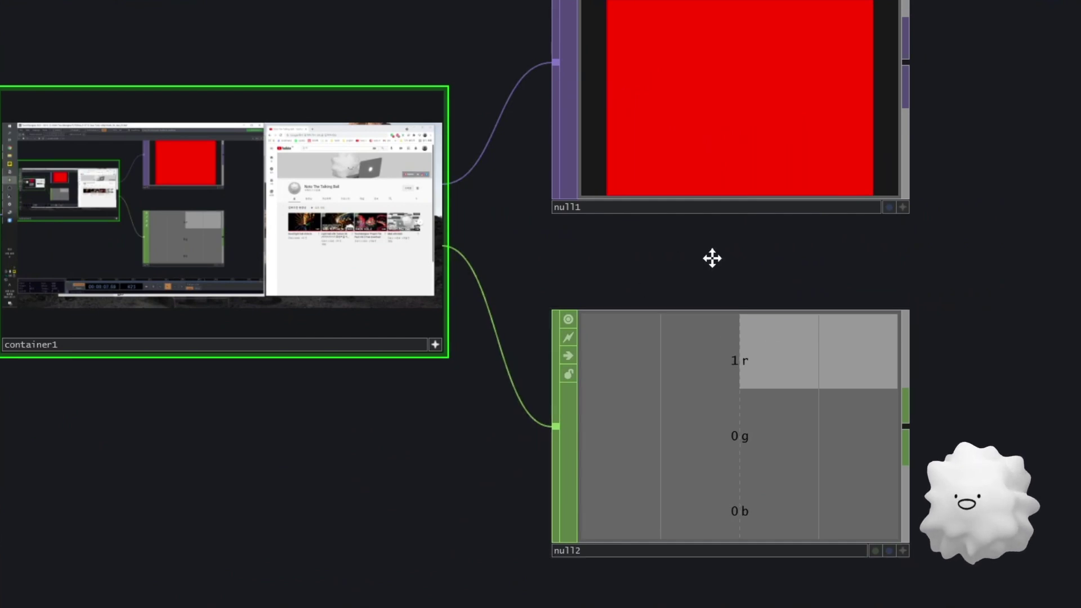
left_click_drag(712, 258, 929, 302)
- Trace the eyedropper network from its outputs back to the screen capture input and select screengrab1
scroll(972, 350, "down", 3)
left_click_drag(740, 454, 971, 481)
scroll(844, 457, "down", 3)
left_click_drag(820, 488, 757, 497)
scroll(644, 385, "up", 5)
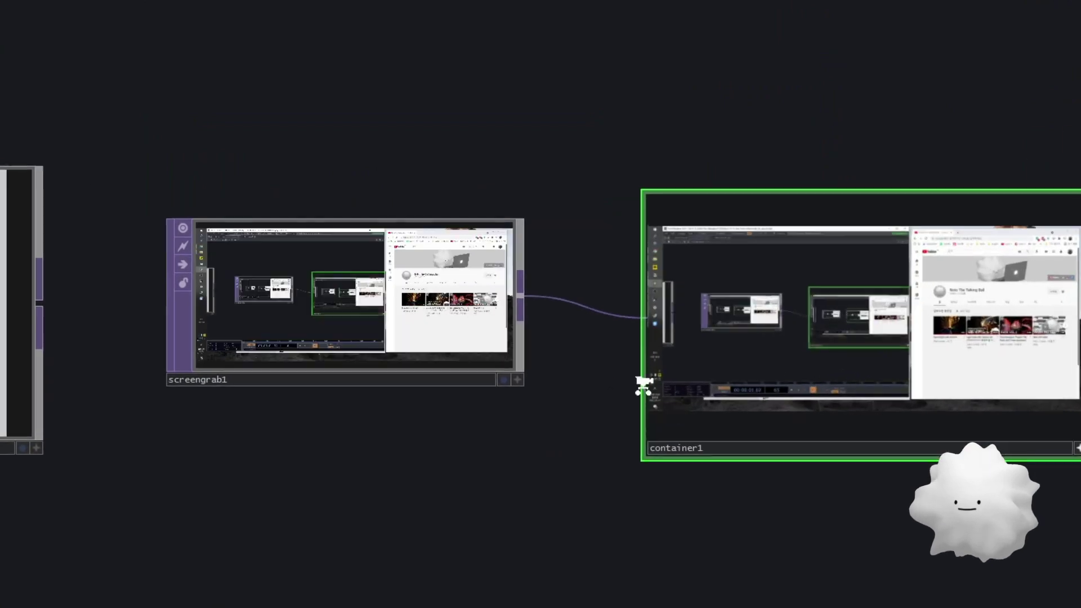
left_click_drag(625, 378, 548, 420)
scroll(522, 407, "down", 3)
left_click_drag(431, 470, 604, 454)
left_click(475, 317)
scroll(475, 317, "up", 6)
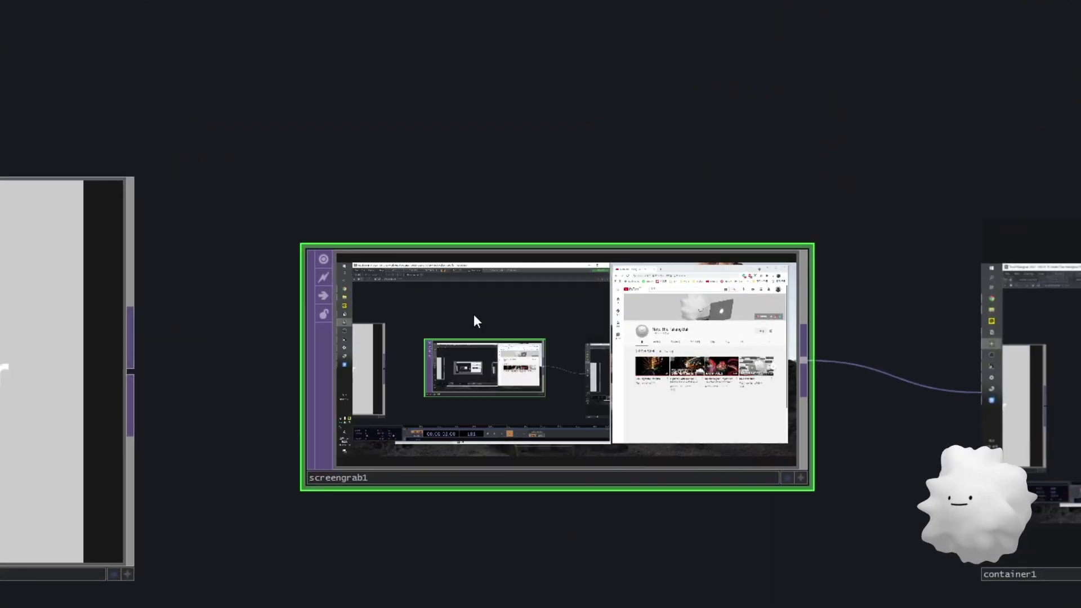
- Show screengrab1's parameters, check its Source options, and hide the parameters
scroll(474, 314, "down", 2)
scroll(379, 339, "up", 1)
scroll(445, 405, "down", 1)
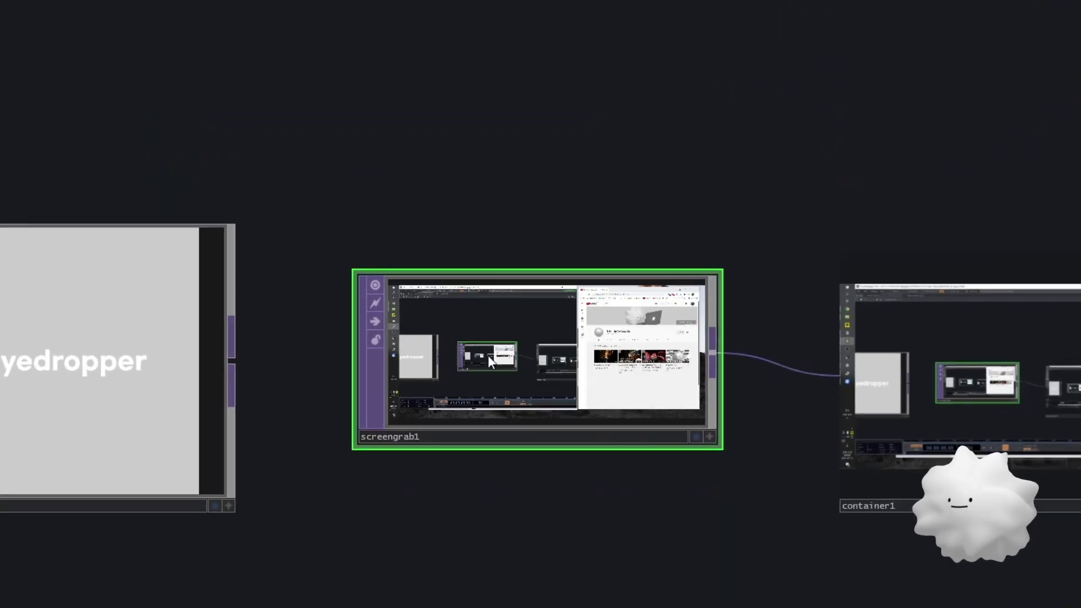
scroll(488, 356, "up", 3)
key("p")
scroll(488, 355, "down", 1)
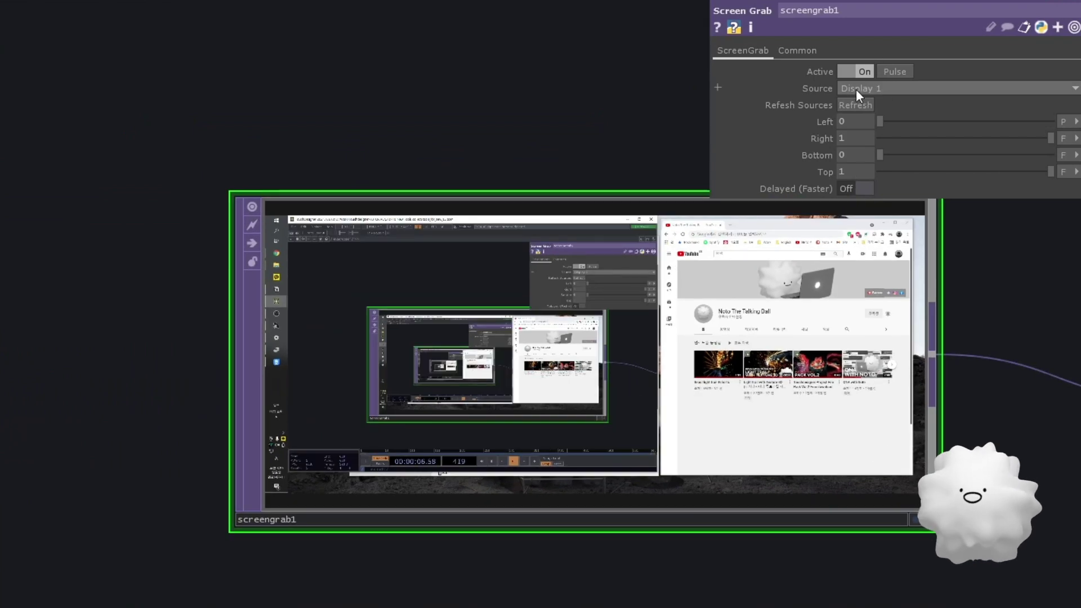
left_click(878, 89)
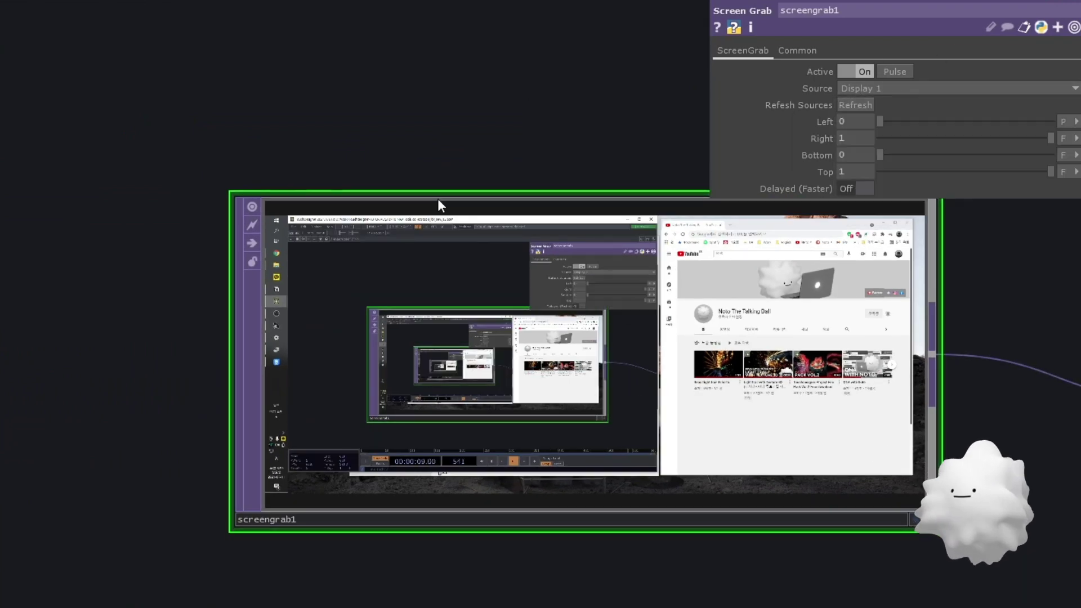
scroll(437, 199, "down", 2)
scroll(505, 245, "down", 2)
key("p")
- Enter container1 and examine the b component that feeds null1
left_click_drag(514, 157, 281, 164)
middle_click_drag(281, 163, 451, 157)
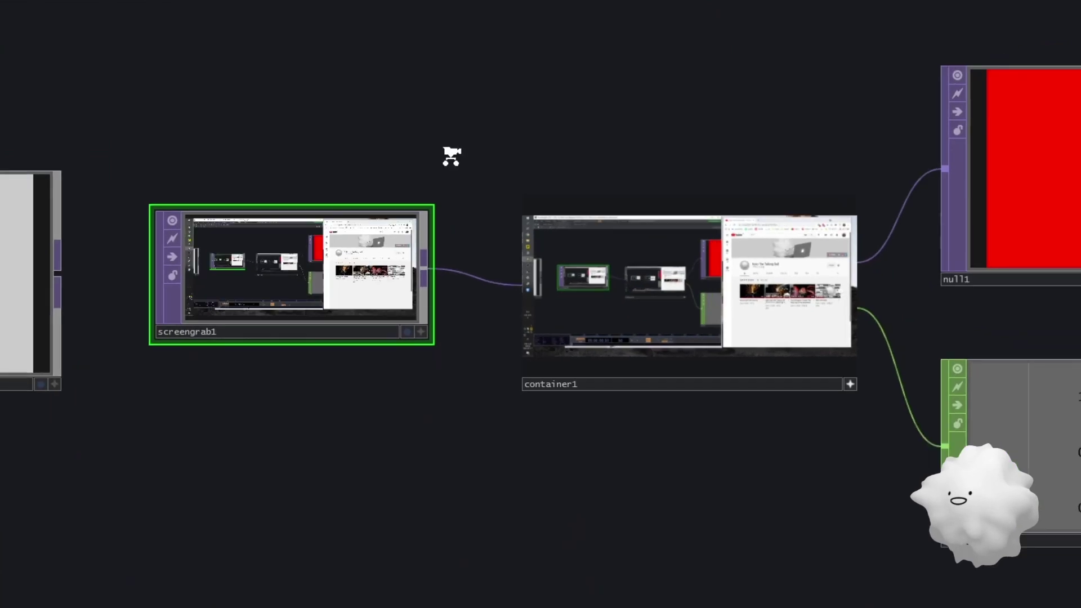
scroll(451, 156, "down", 1)
left_click(532, 370)
key("i")
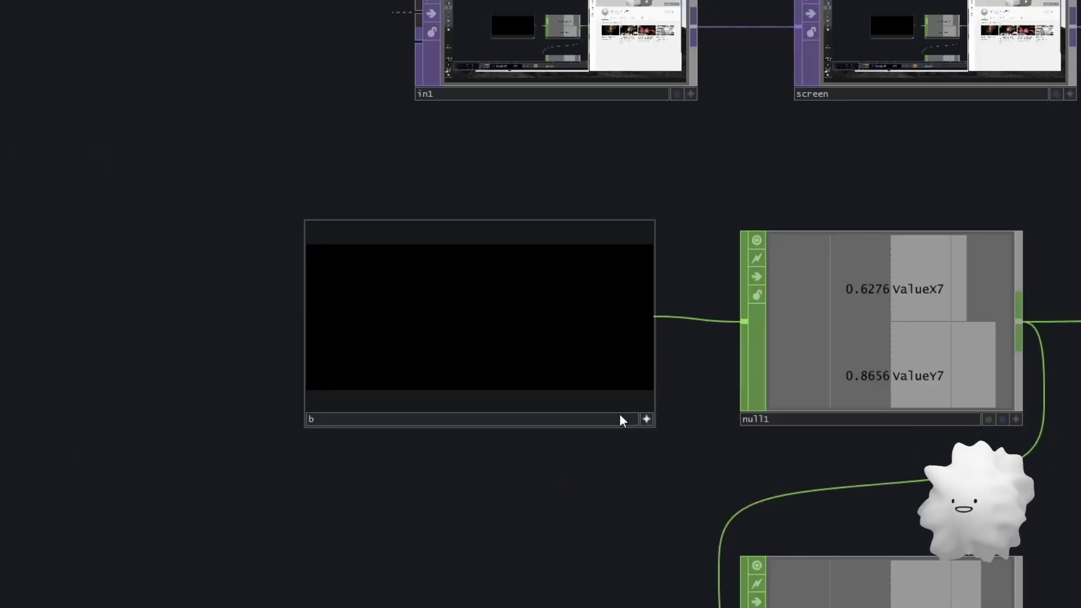
left_click_drag(526, 482, 232, 465)
scroll(388, 468, "down", 3)
scroll(232, 465, "up", 4)
key("p")
left_click_drag(529, 89, 584, 124)
- Open the component palette and add masterSlider2D from the UI Basic Widgets Core collection above b
key("alt+l")
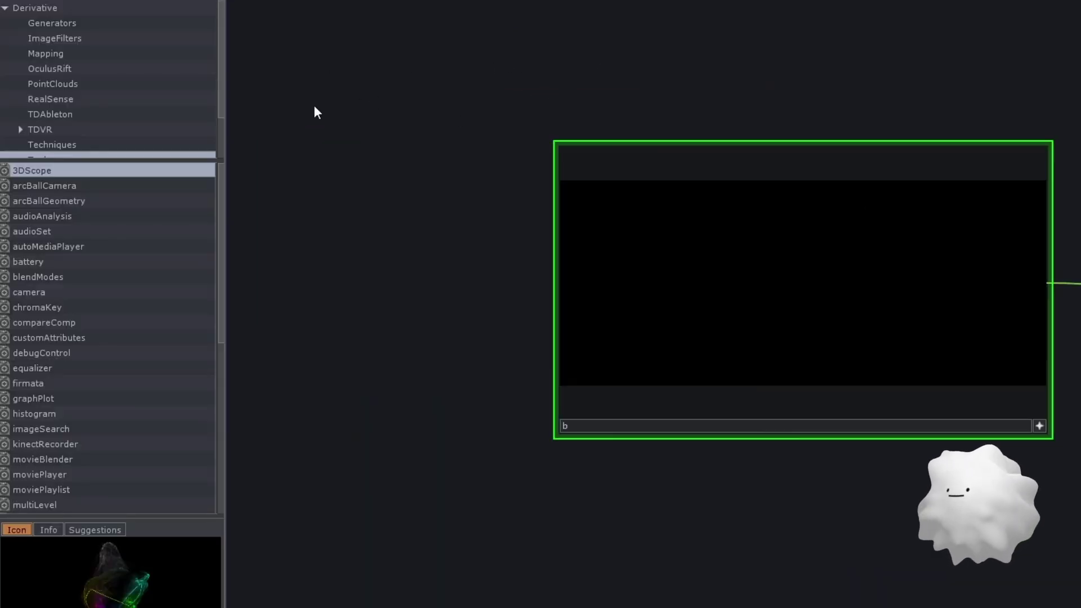
scroll(107, 110, "down", 3)
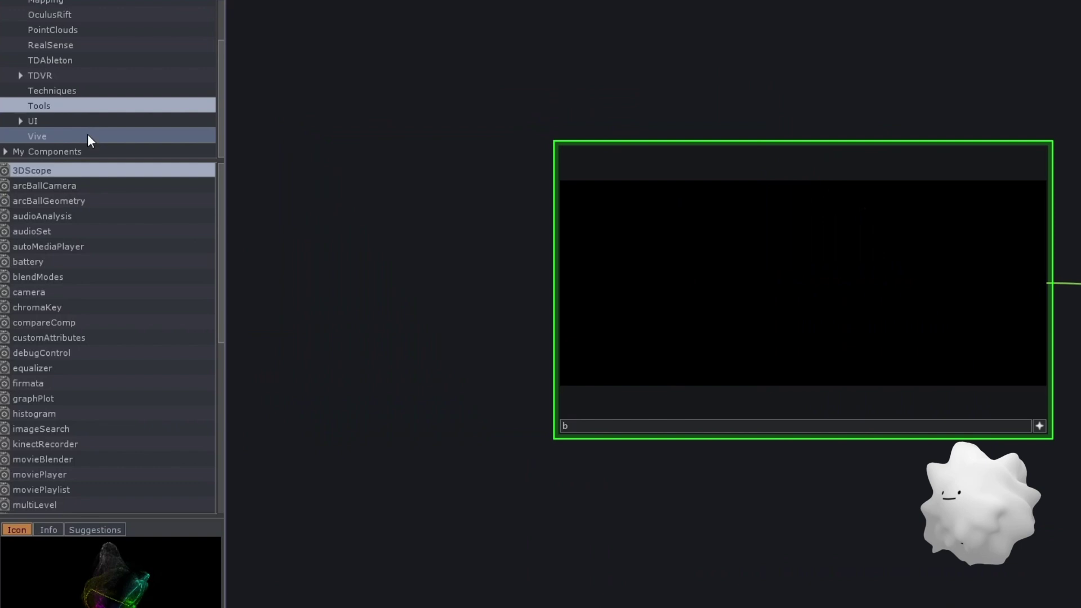
left_click(83, 122)
left_click(68, 122)
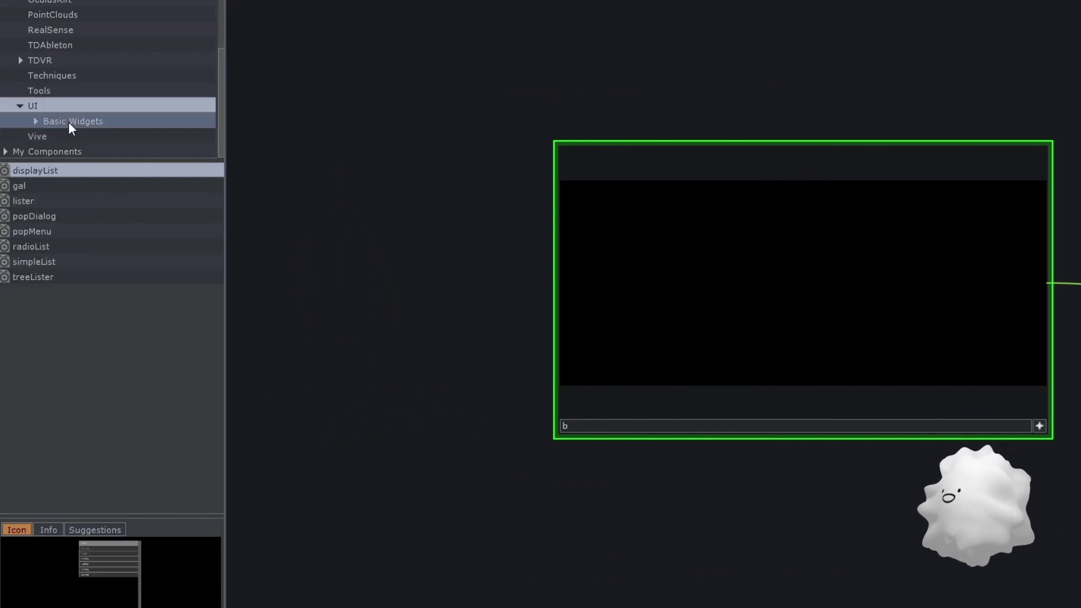
left_click(87, 62)
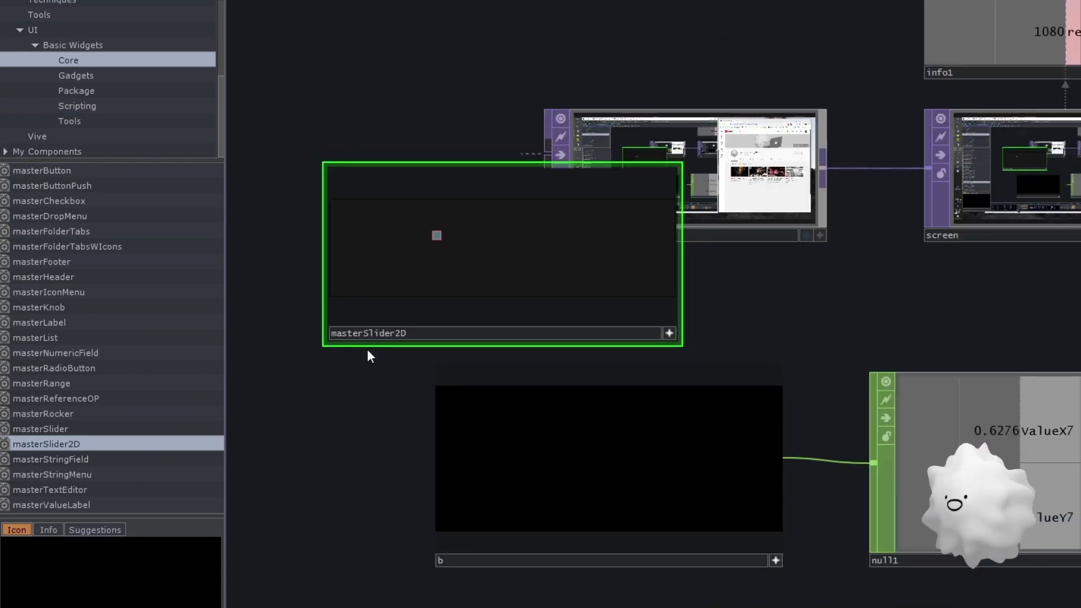
- Delete the masterSlider2D sample above b and close the component palette
left_click_drag(308, 393, 348, 388)
key("Delete")
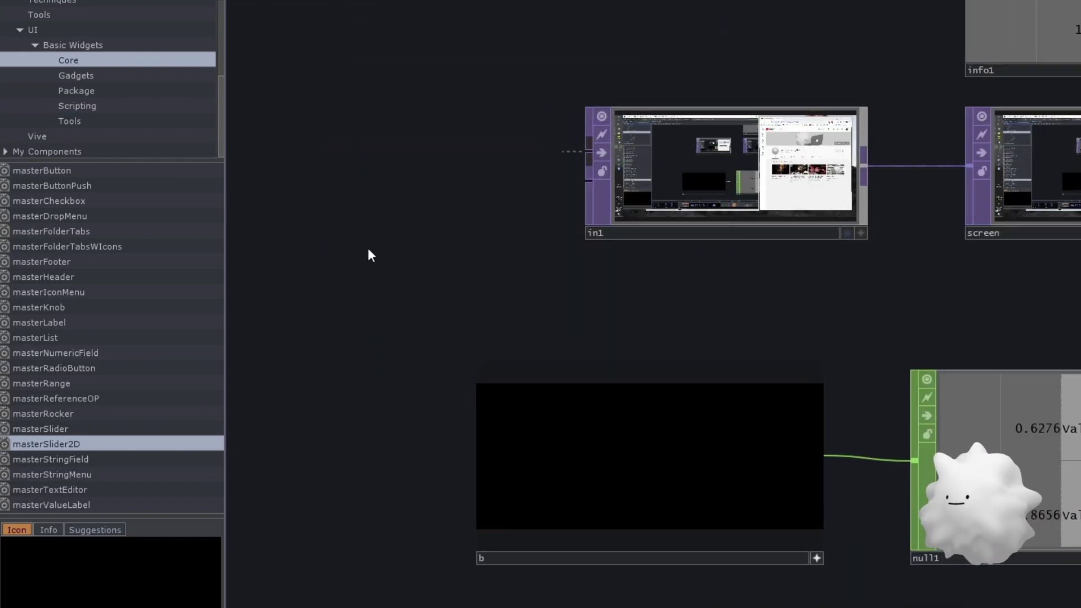
left_click_drag(368, 248, 325, 187)
key("alt+l")
left_click_drag(314, 250, 358, 248)
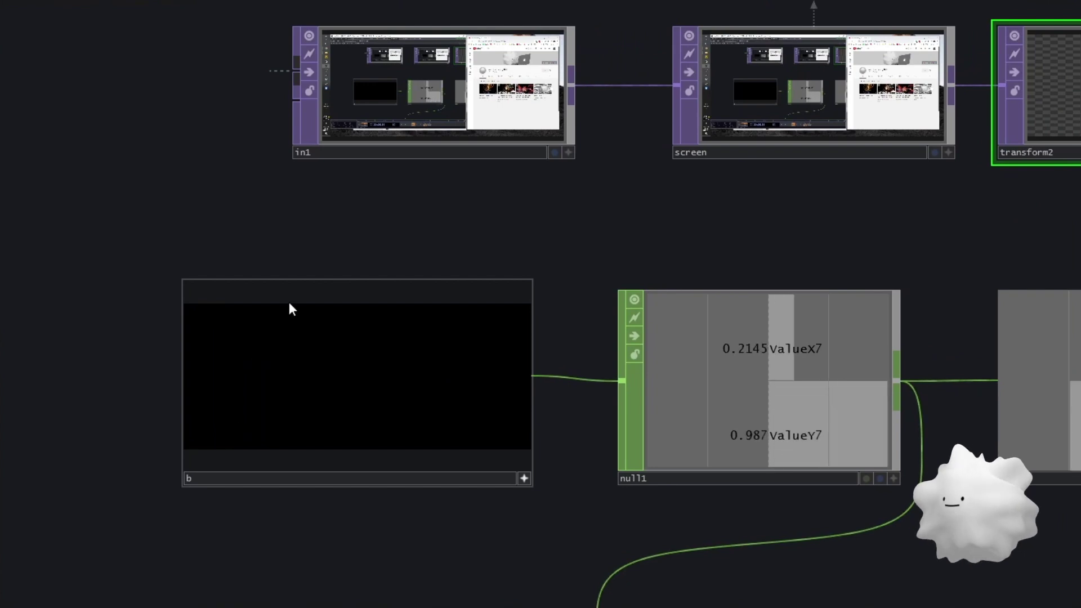
- Select b and show its Layout parameters beside the screen and info1 nodes
left_click(309, 411)
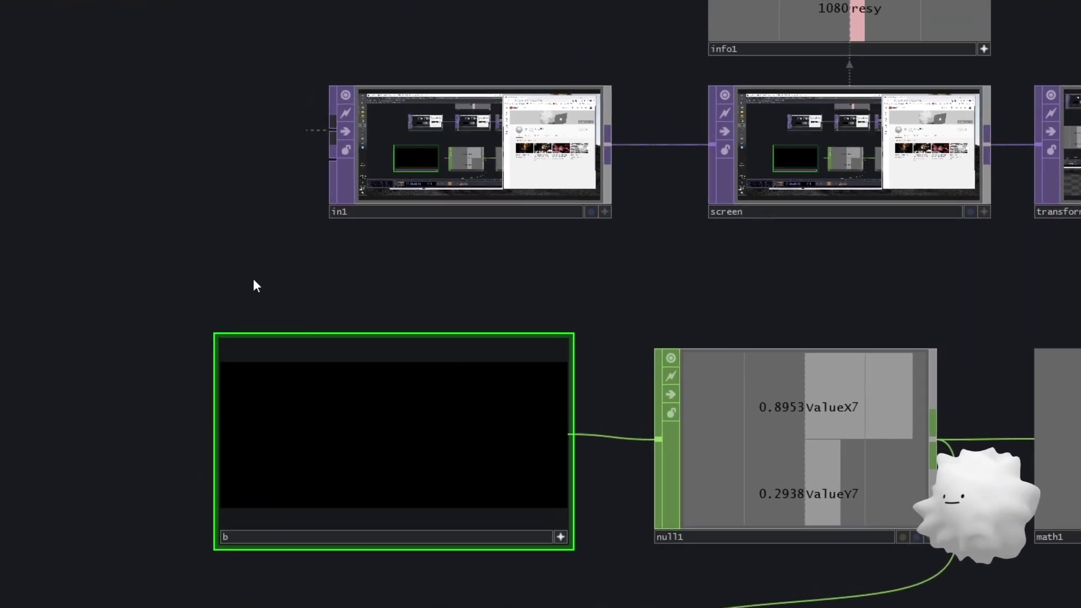
key("p")
left_click(726, 48)
left_click_drag(478, 251, 222, 297)
scroll(223, 296, "down", 3)
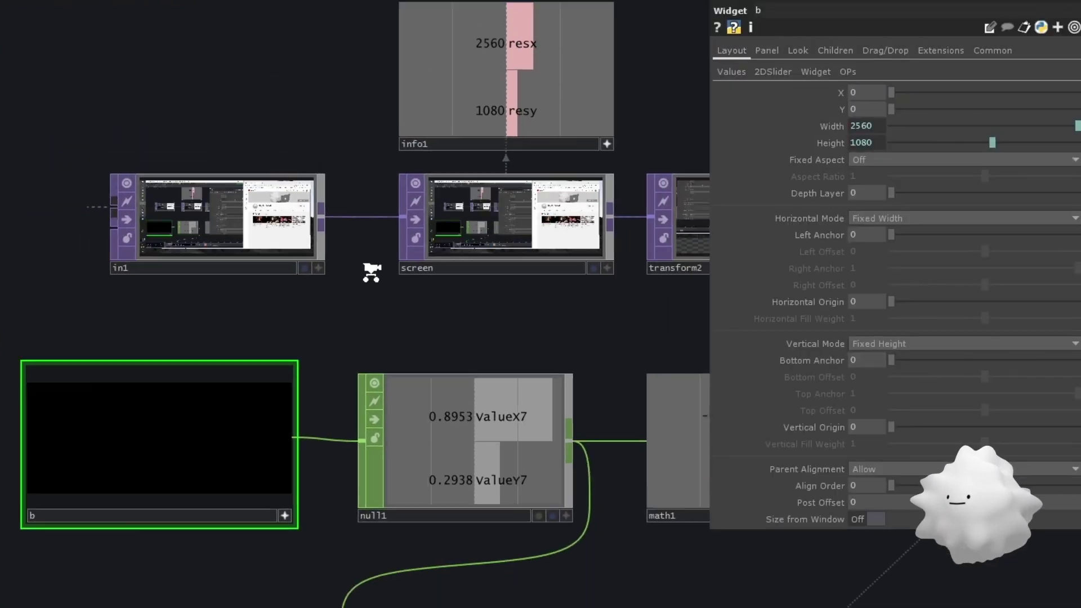
- Compare b's width and height with the resolution channels in info1, and hide the parameters
left_click_drag(470, 215, 491, 262)
scroll(492, 262, "up", 3)
scroll(467, 259, "down", 3)
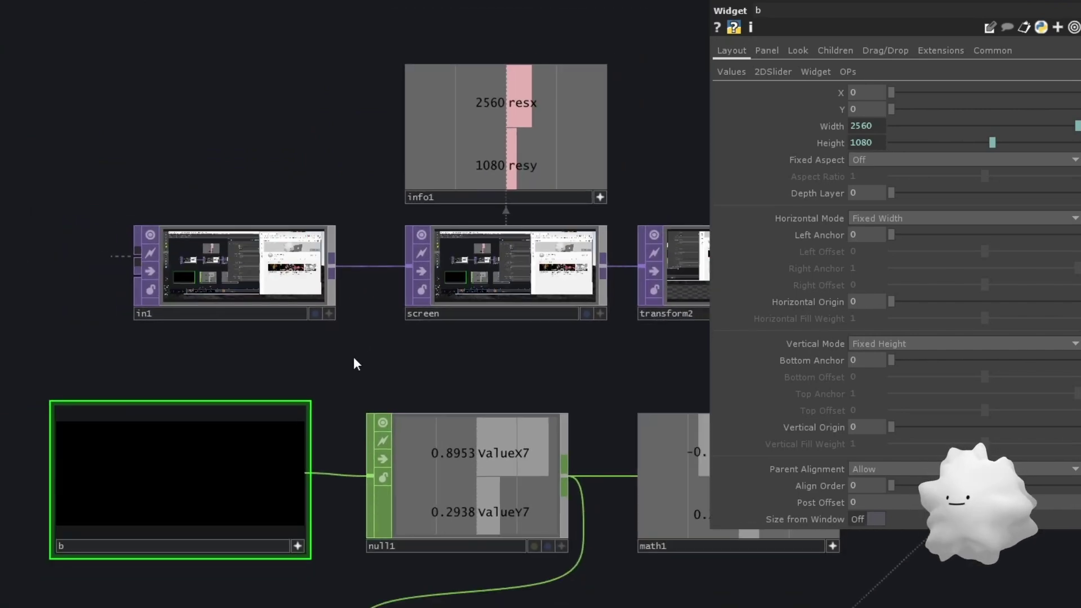
left_click_drag(334, 378, 350, 334)
scroll(349, 335, "up", 3)
key("p")
left_click_drag(415, 303, 512, 230)
scroll(366, 366, "up", 2)
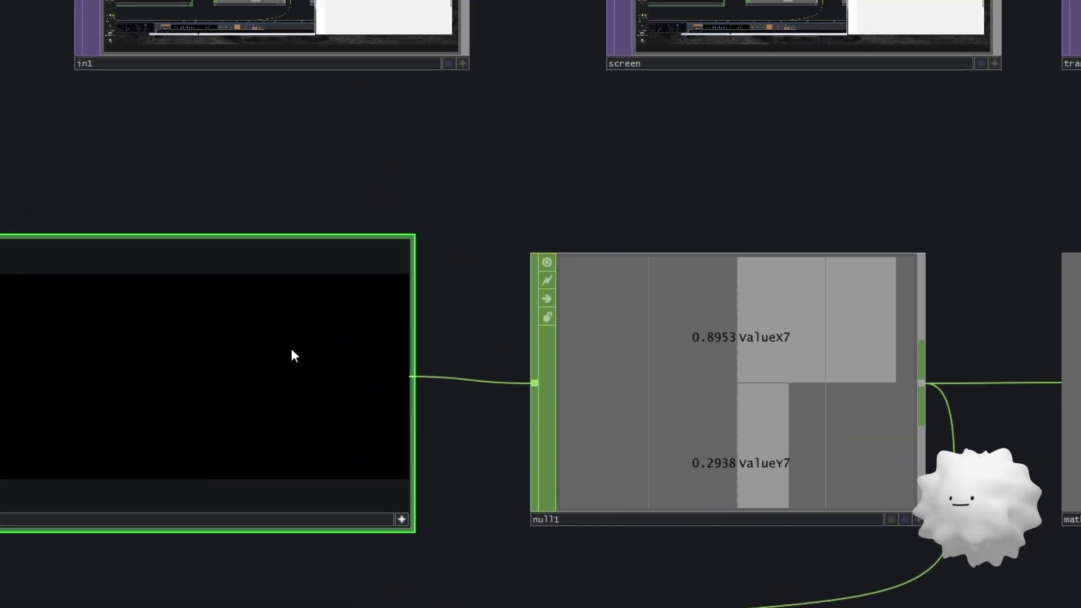
- Move the 2D slider in b around its surface and examine the X and Y channels in null1
scroll(574, 237, "down", 4)
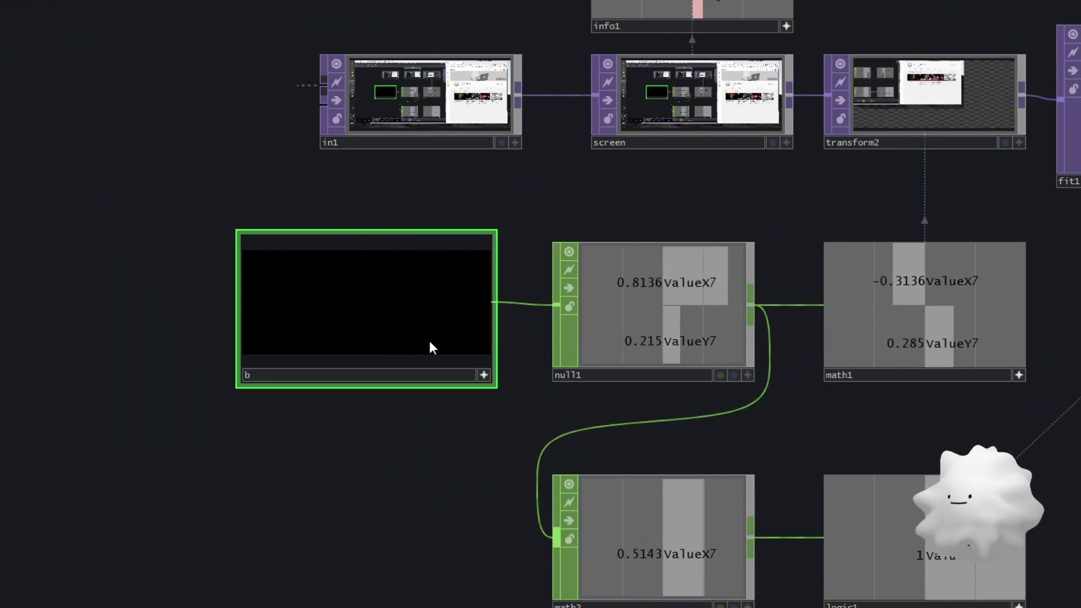
scroll(451, 297, "up", 3)
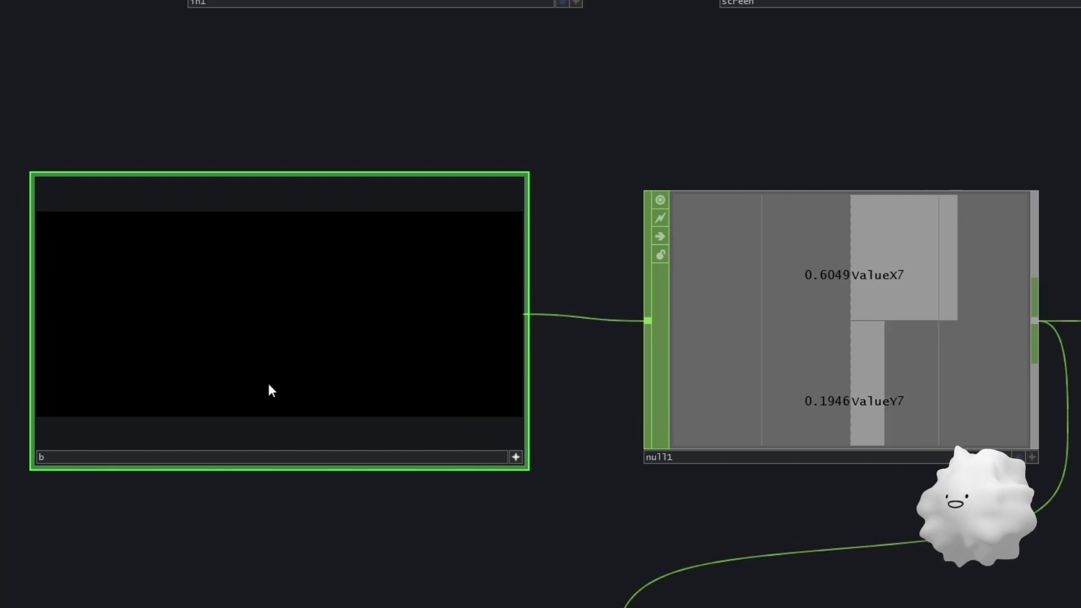
scroll(515, 285, "down", 2)
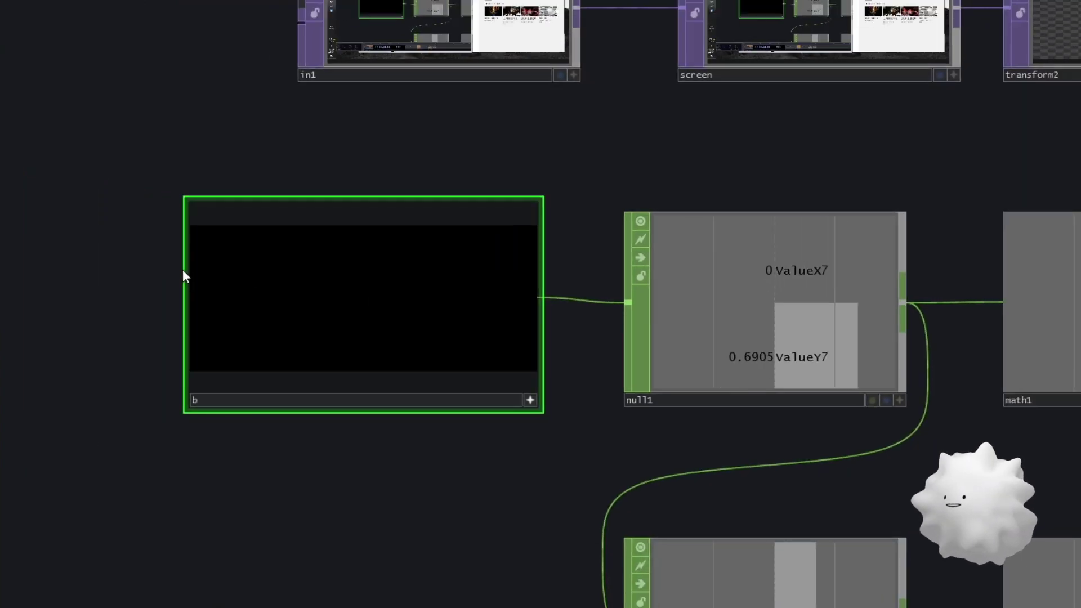
scroll(338, 259, "down", 2)
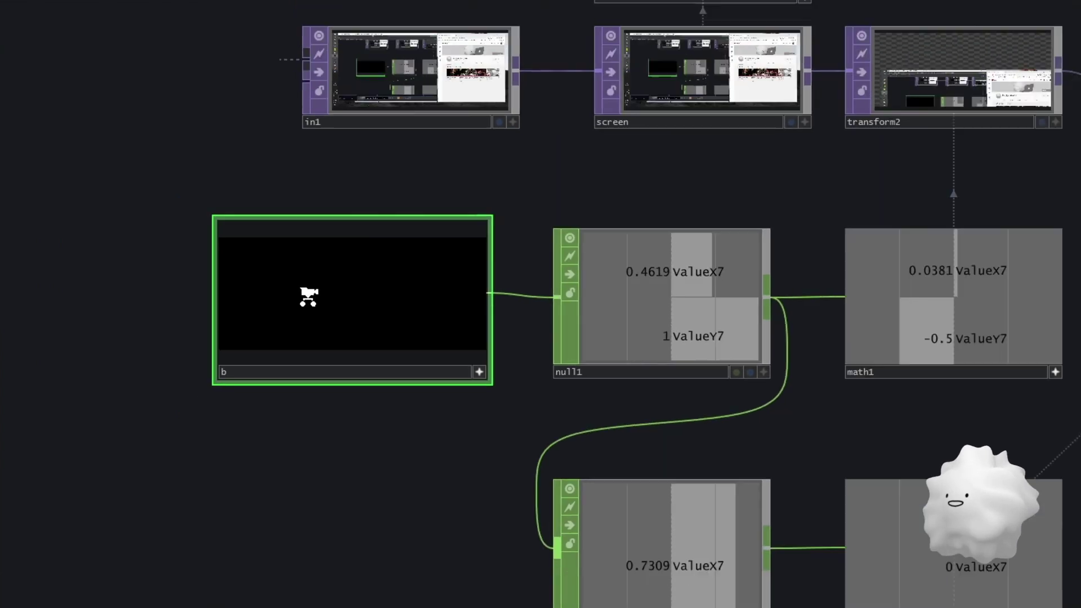
scroll(586, 298, "up", 2)
- Follow null1 into math1 and show math1's Range parameters to examine the From Range and To Range
left_click(466, 370)
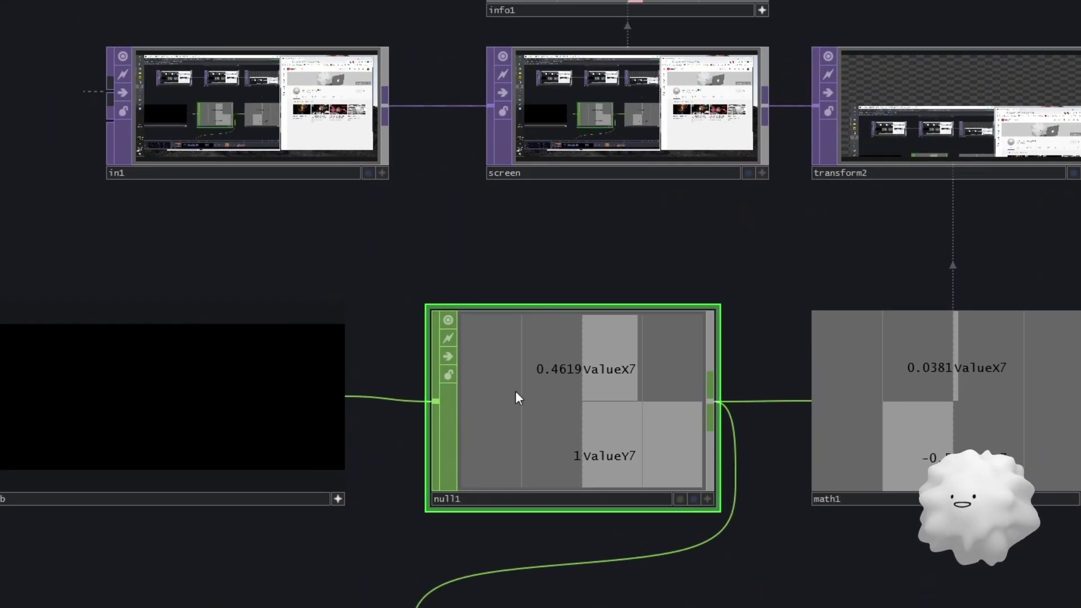
left_click_drag(805, 269, 681, 352)
scroll(682, 351, "down", 3)
left_click(741, 388)
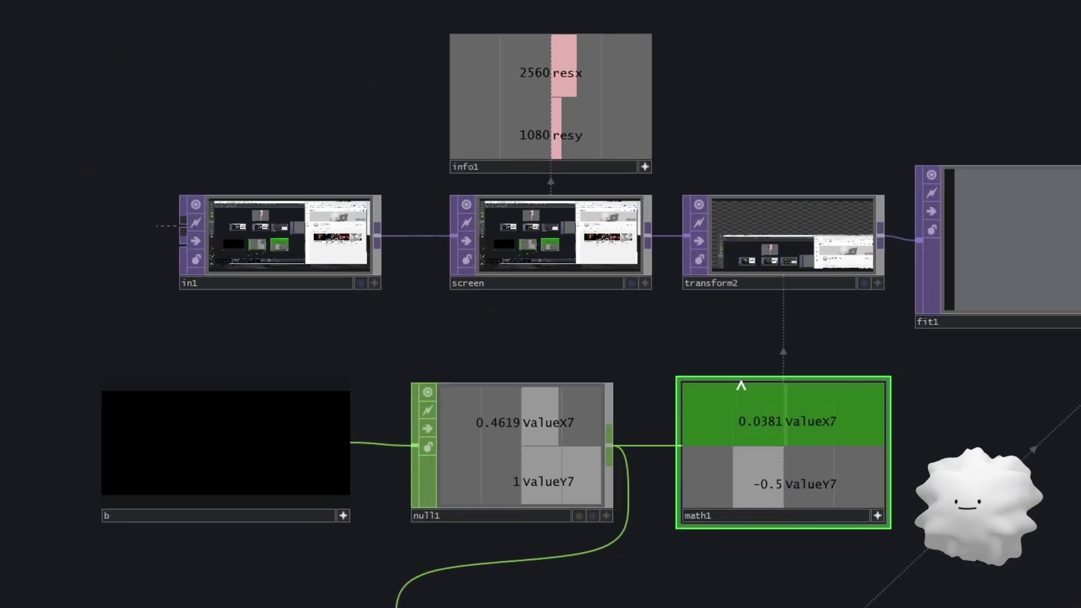
scroll(810, 372, "up", 3)
key("p")
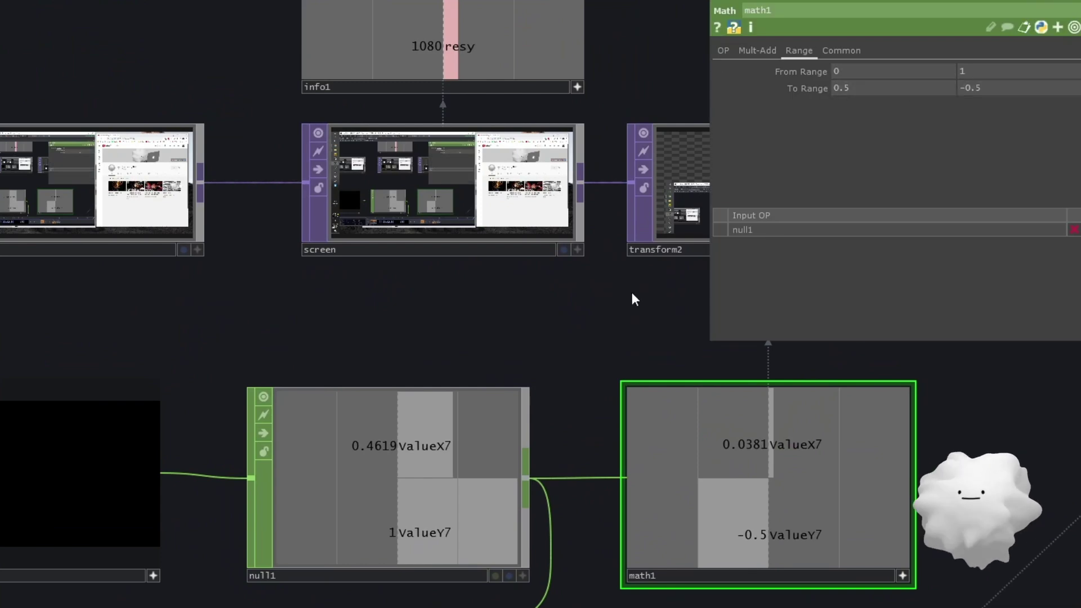
scroll(633, 296, "down", 4)
scroll(656, 251, "up", 5)
- Select transform2 and check the Translate parameters driven by math1
left_click(662, 263)
scroll(668, 300, "down", 3)
scroll(712, 268, "up", 3)
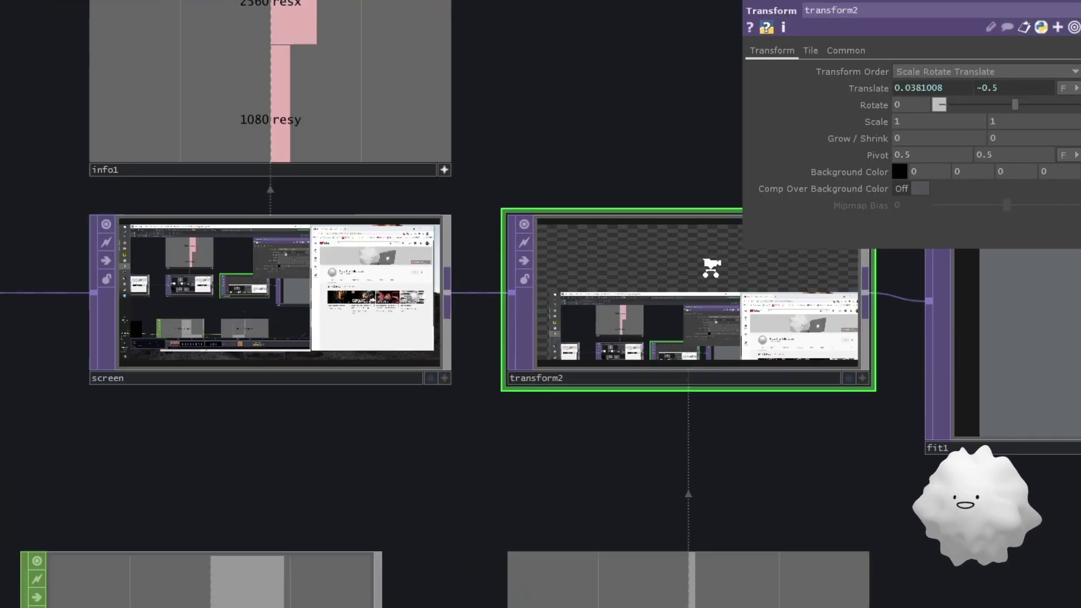
scroll(710, 268, "up", 1)
scroll(697, 315, "down", 3)
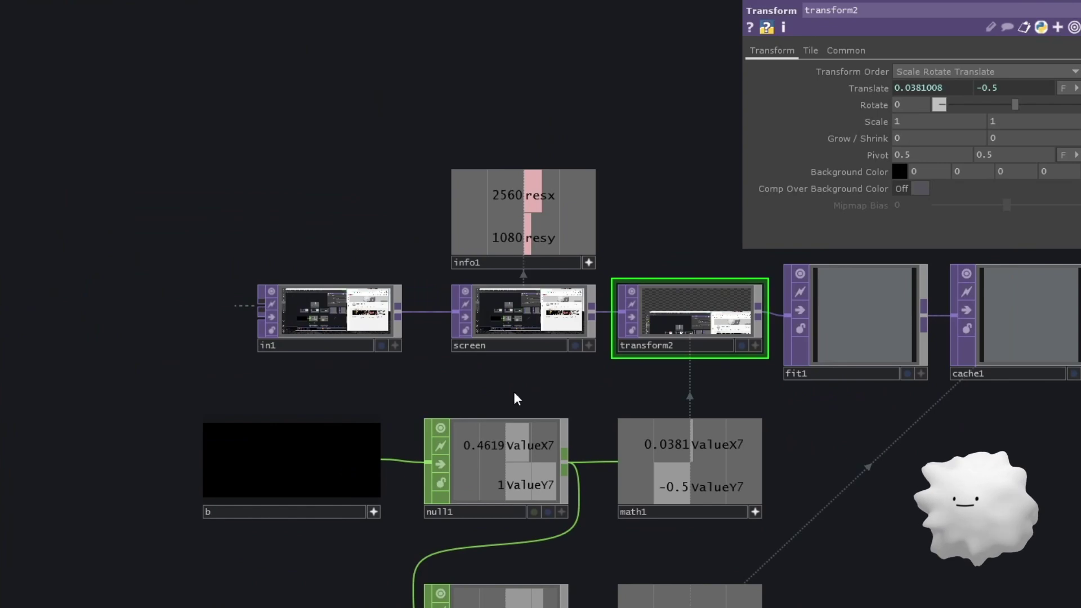
- Move the slider in b, compare the image in screen with transform2's shifted output, and hide the parameters
scroll(366, 429, "up", 5)
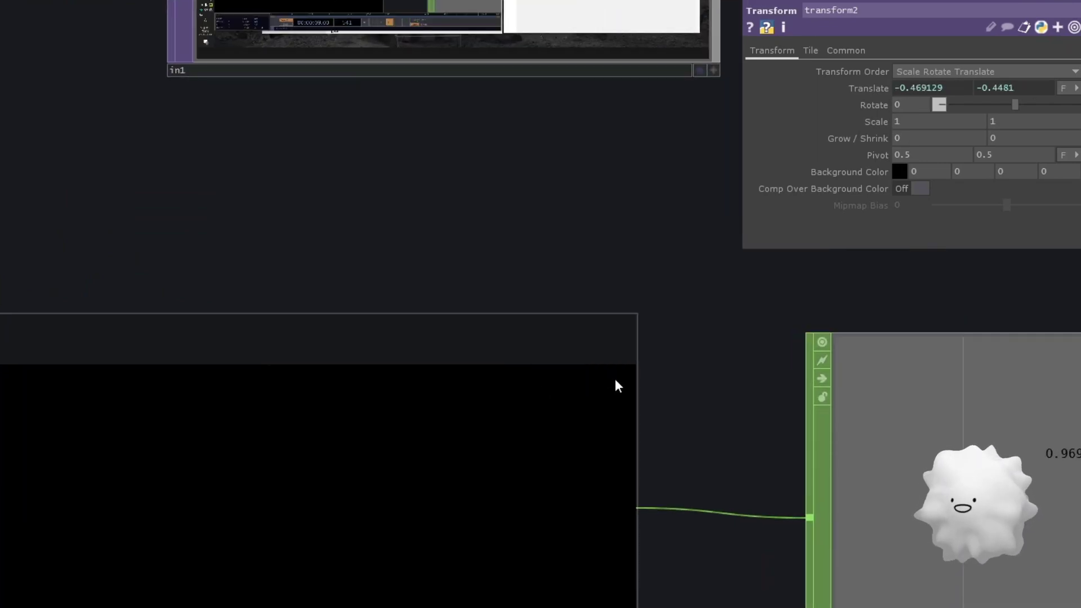
left_click_drag(711, 191, 333, 445)
scroll(333, 444, "down", 3)
scroll(723, 250, "up", 3)
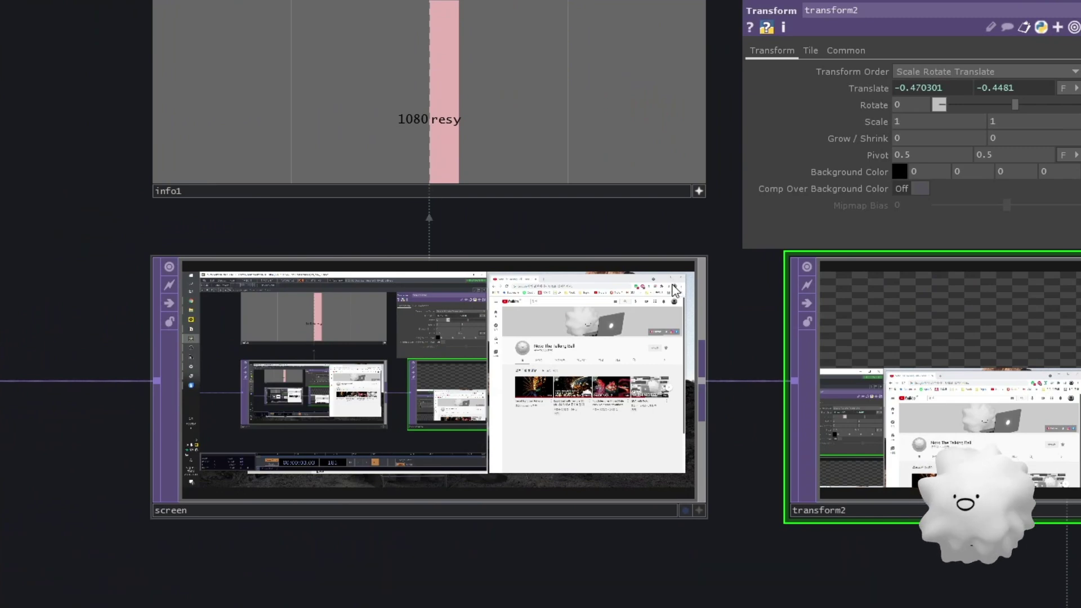
left_click_drag(747, 310, 385, 275)
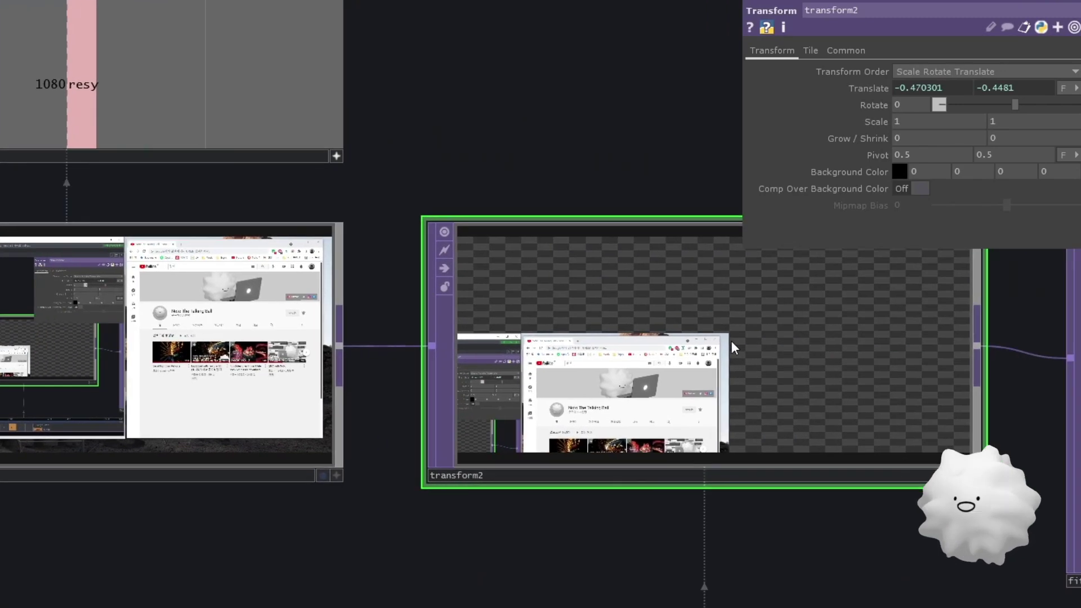
scroll(718, 345, "down", 5)
scroll(438, 363, "up", 2)
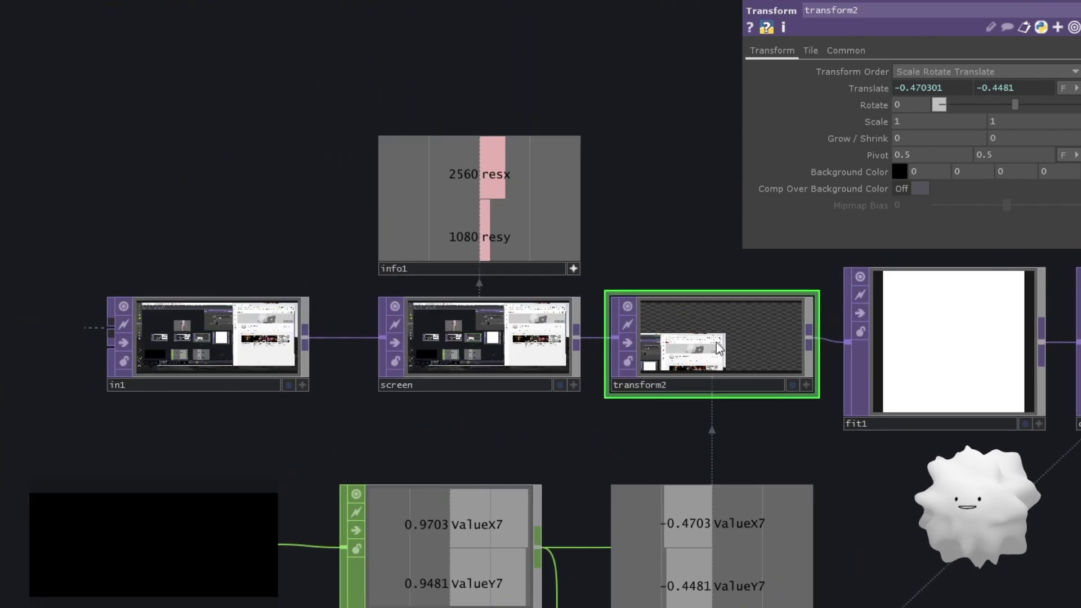
key("p")
- Show fit1's parameters, check its Common resolution and its Fit mode against transform2, and hide the parameters
scroll(403, 354, "down", 2)
left_click(794, 304)
scroll(794, 304, "up", 4)
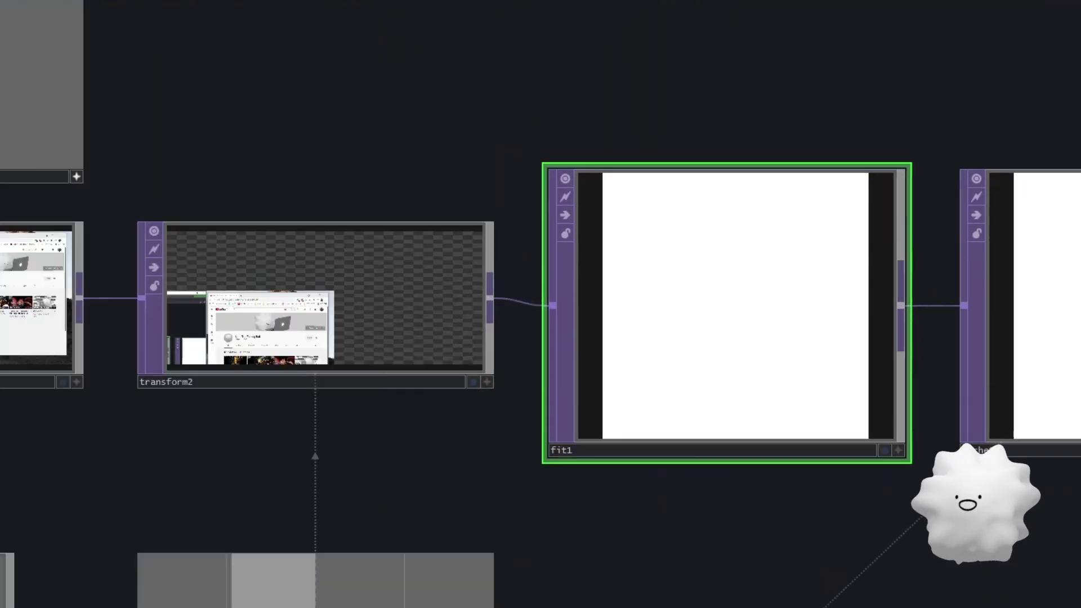
key("p")
left_click(788, 50)
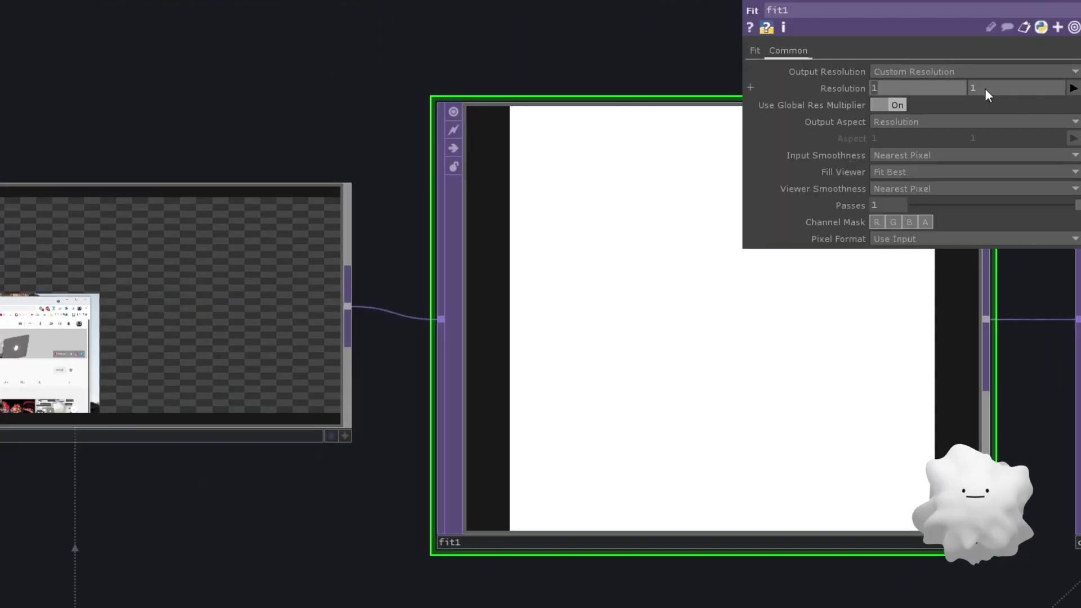
left_click(755, 50)
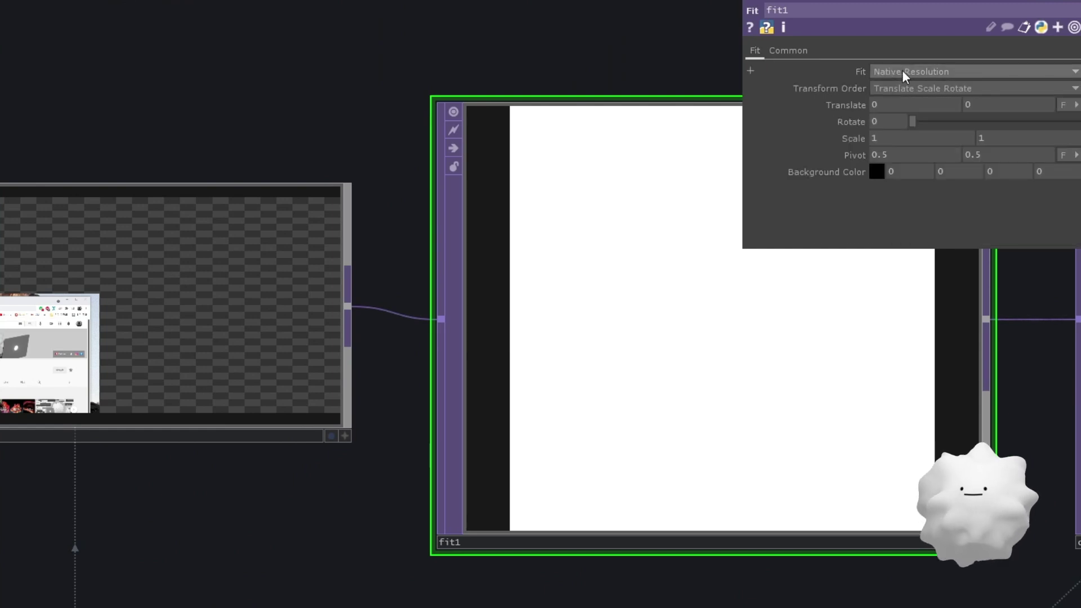
scroll(800, 195, "down", 3)
scroll(799, 225, "down", 1)
scroll(545, 250, "up", 6)
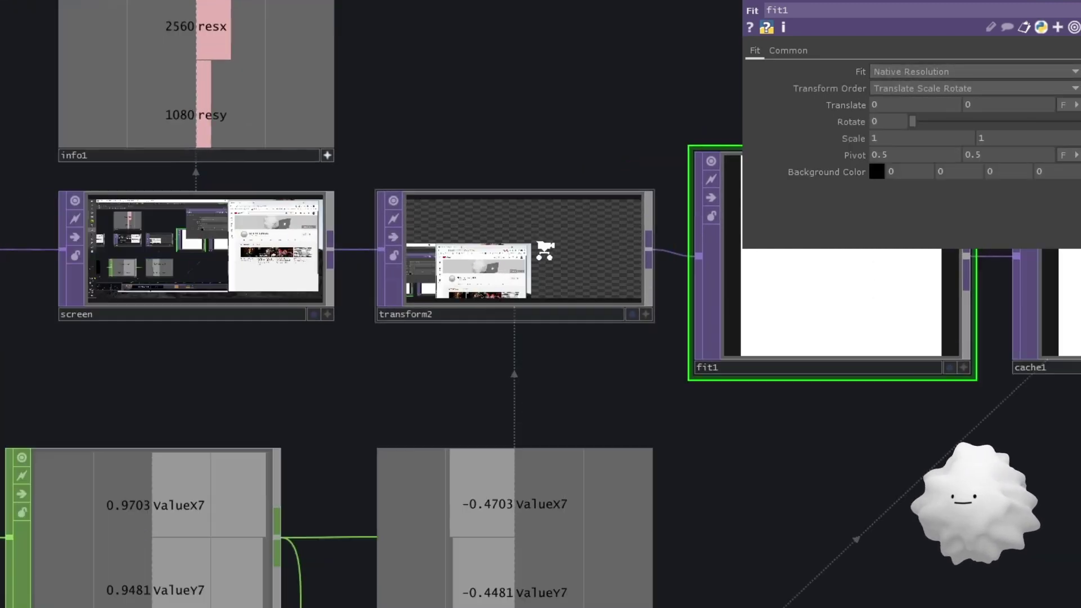
scroll(411, 254, "up", 5)
key("p")
- Show logic1's parameters and examine its Convert Input option while changing the slider in b
scroll(510, 261, "down", 4)
scroll(523, 270, "down", 6)
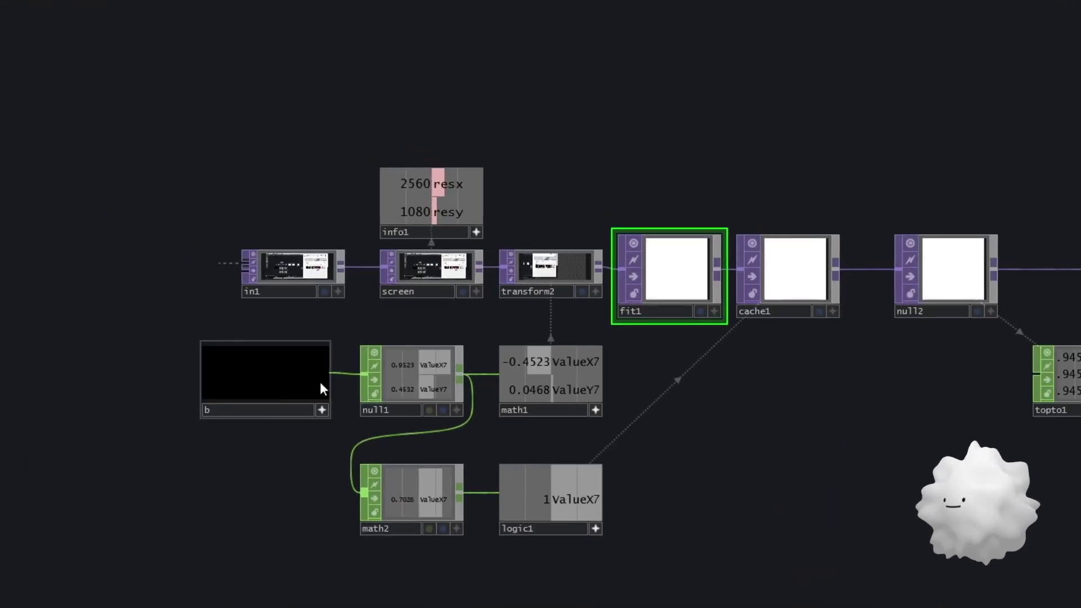
left_click_drag(669, 395, 671, 343)
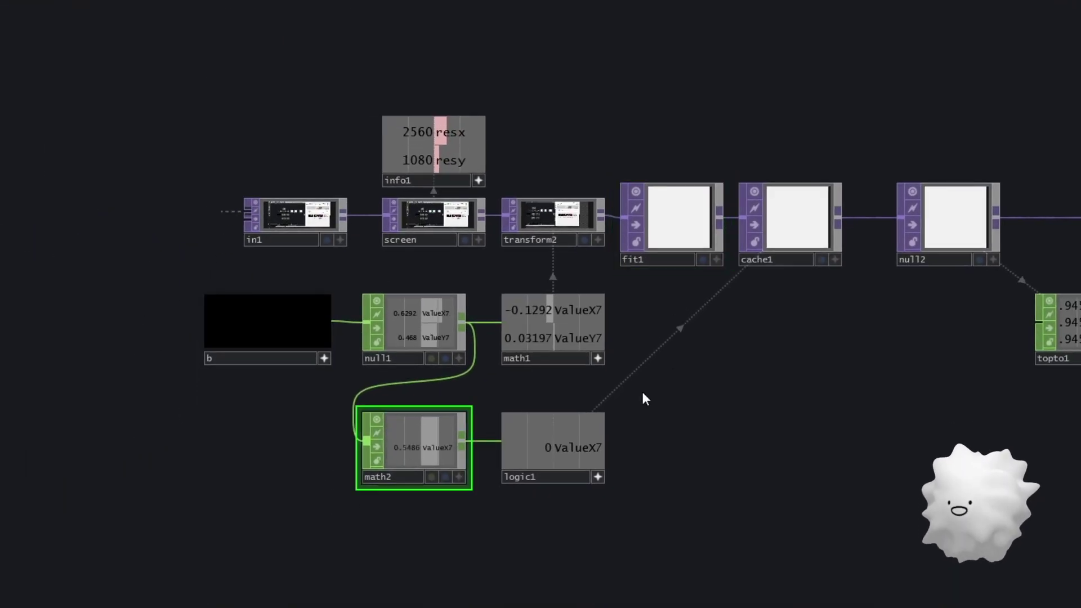
left_click(596, 419)
key("p")
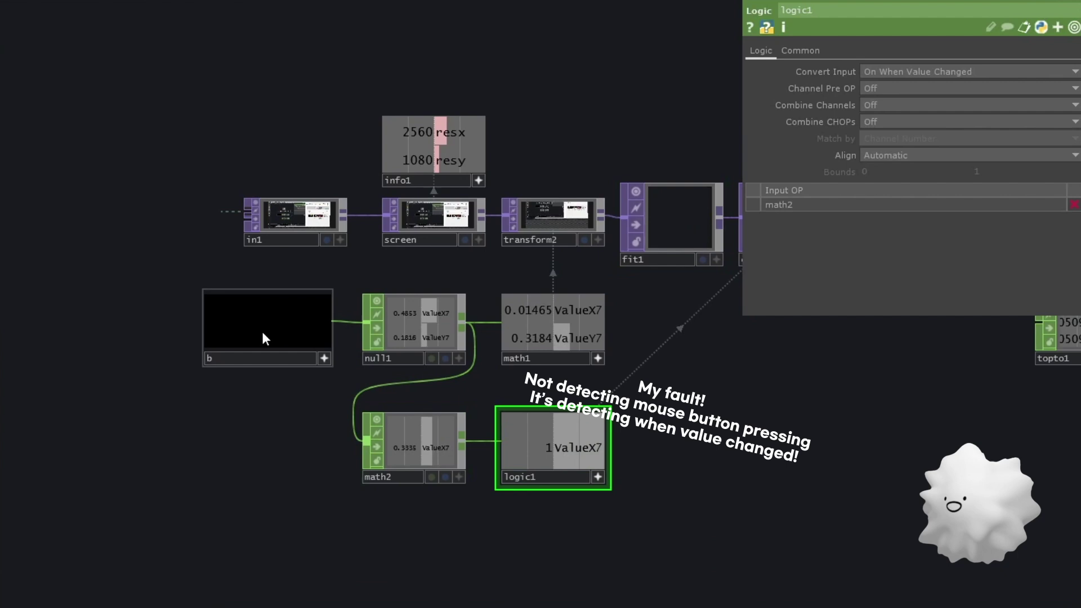
left_click_drag(714, 384, 620, 468)
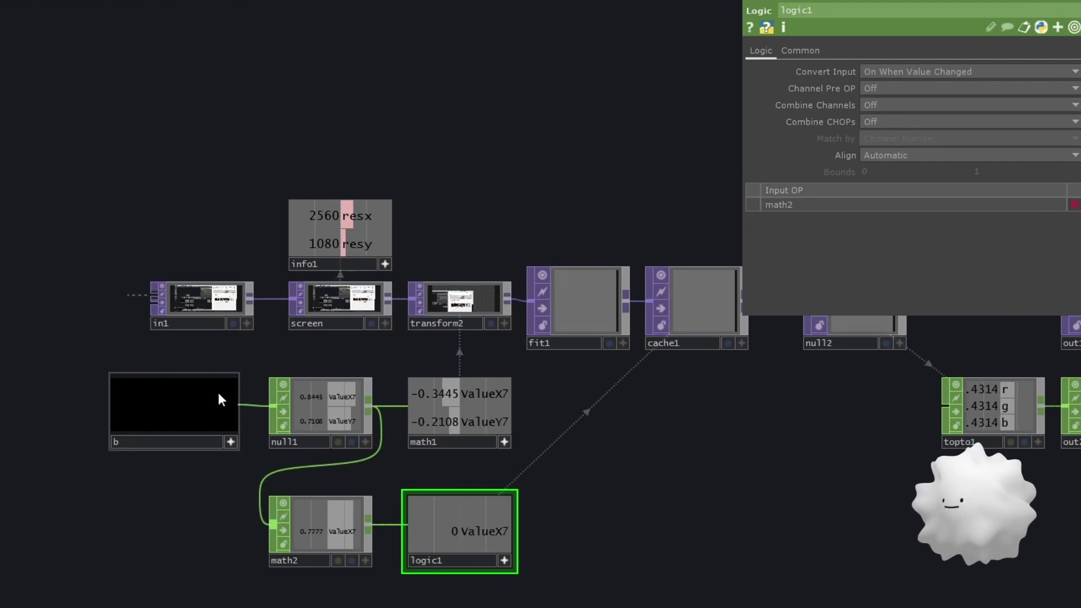
- Select cache1, examine its Active toggle driven by logic1, compare its image with fit1, and hide the parameters
left_click(692, 291)
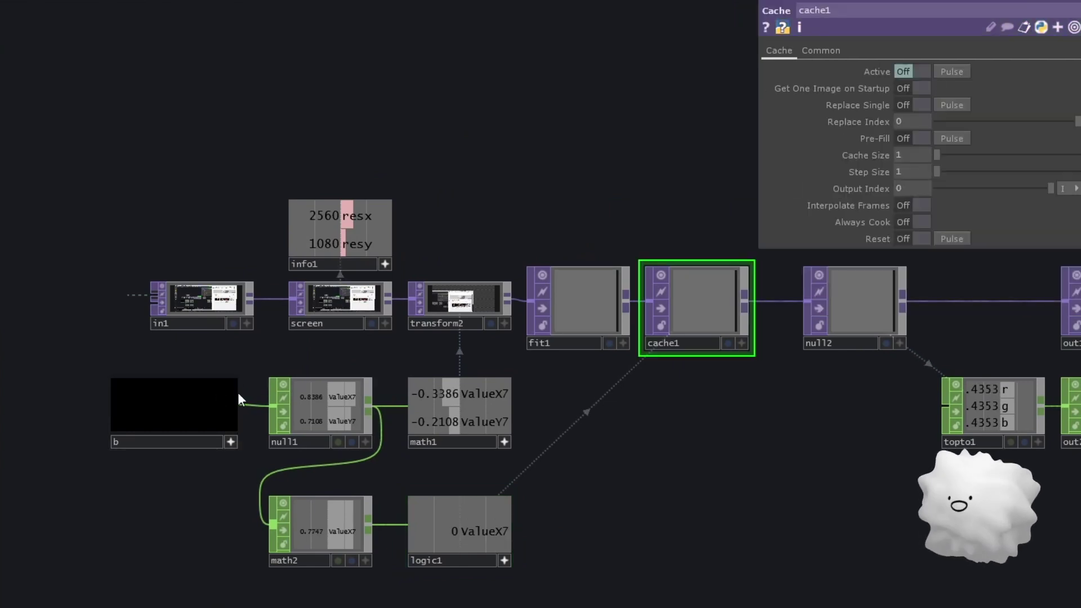
scroll(697, 226, "up", 3)
scroll(730, 308, "down", 3)
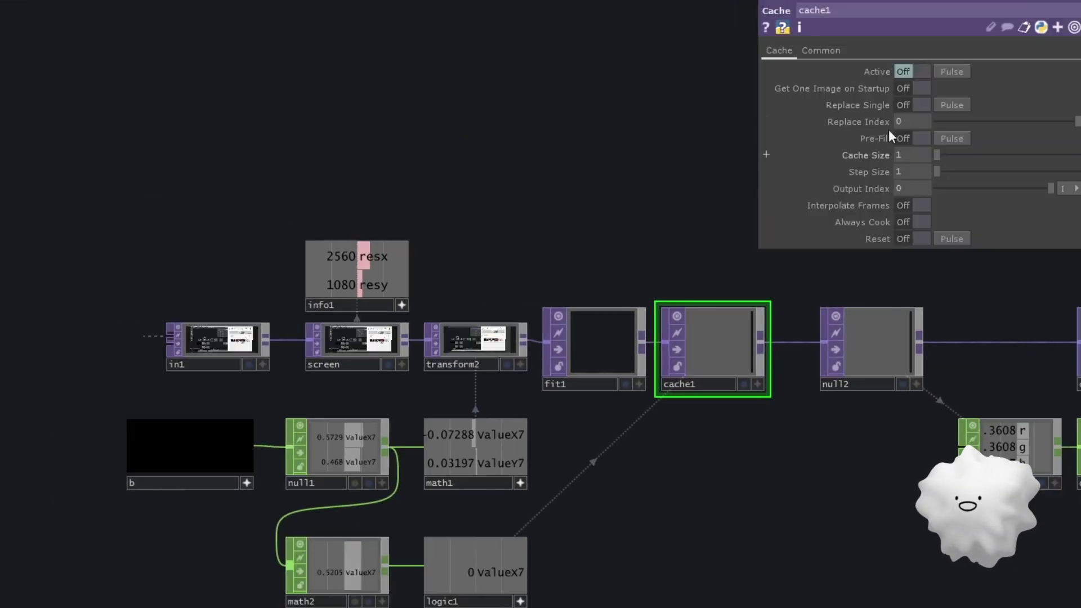
left_click_drag(828, 454, 1037, 441)
left_click_drag(869, 440, 793, 415)
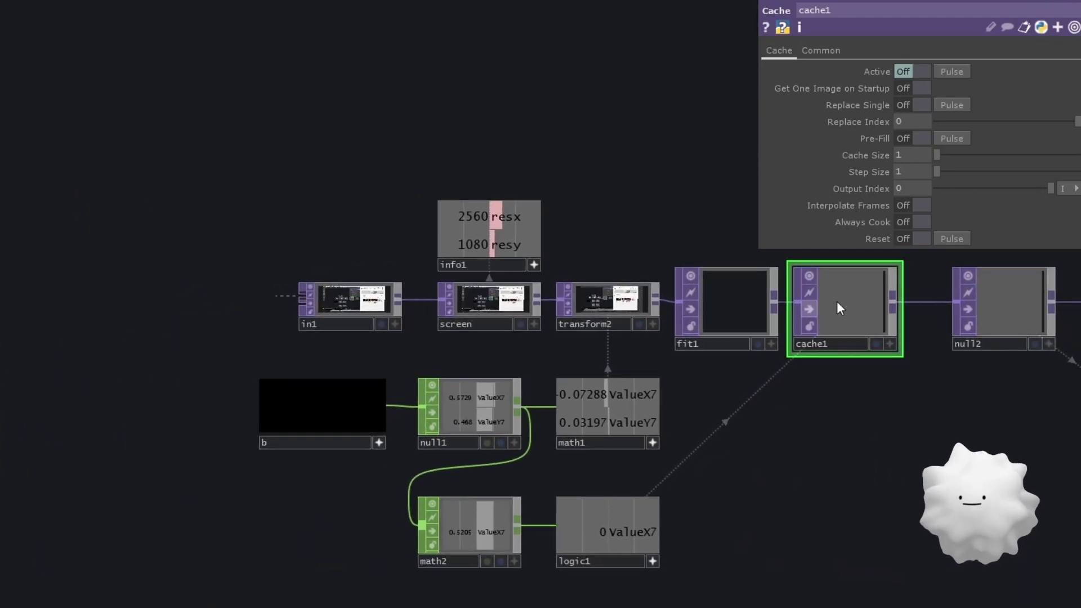
scroll(882, 443, "up", 3)
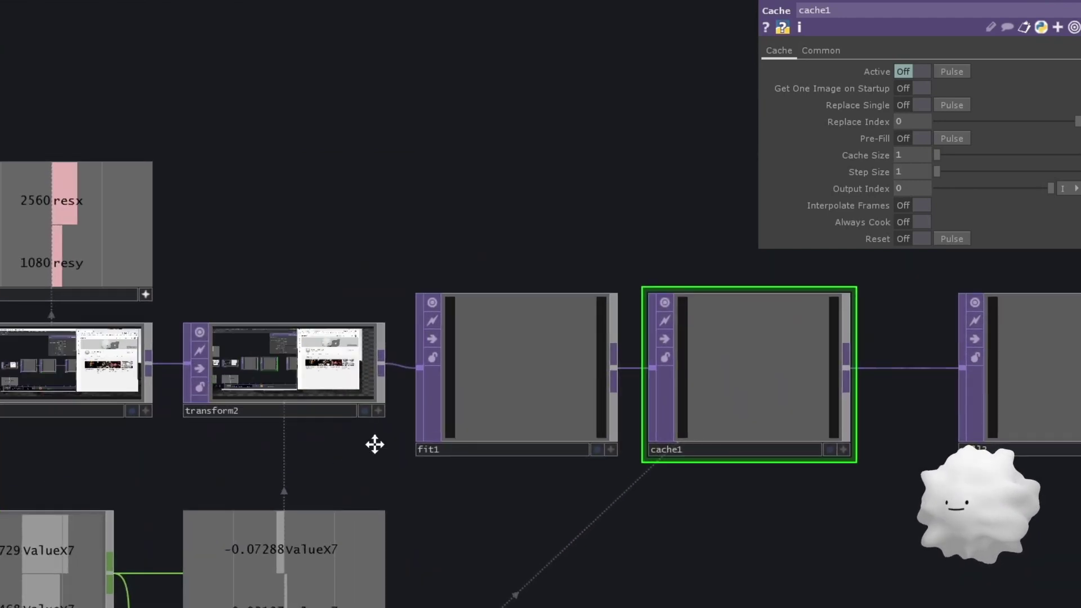
left_click_drag(375, 444, 462, 429)
scroll(608, 384, "down", 2)
left_click_drag(798, 458, 618, 361)
scroll(561, 391, "down", 4)
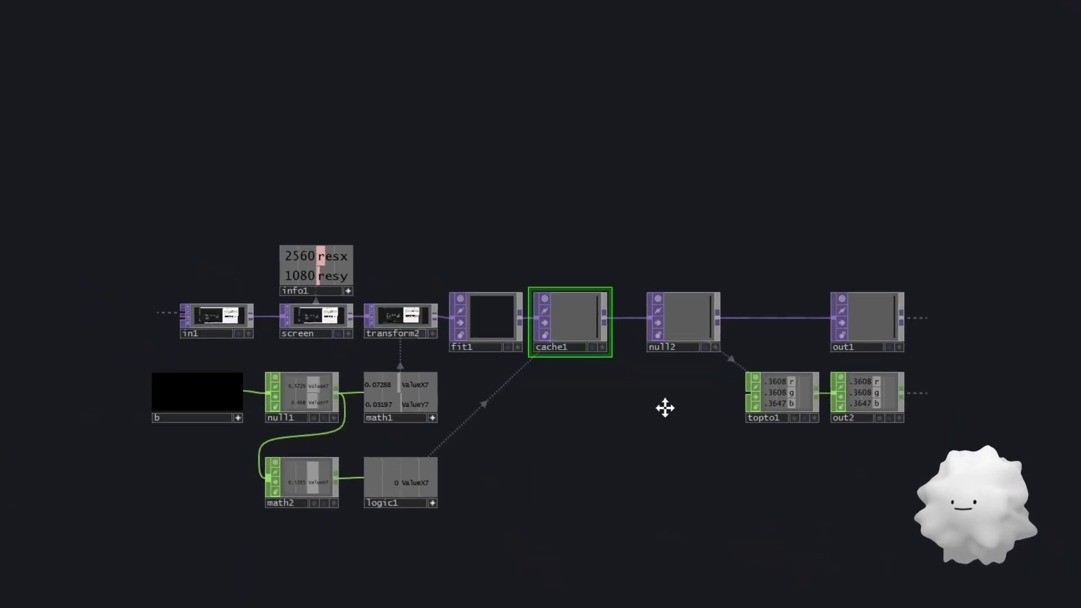
- Trace null2 through topto1 to out1 and out2, and return to the network containing container1
scroll(630, 338, "up", 3)
left_click(653, 293)
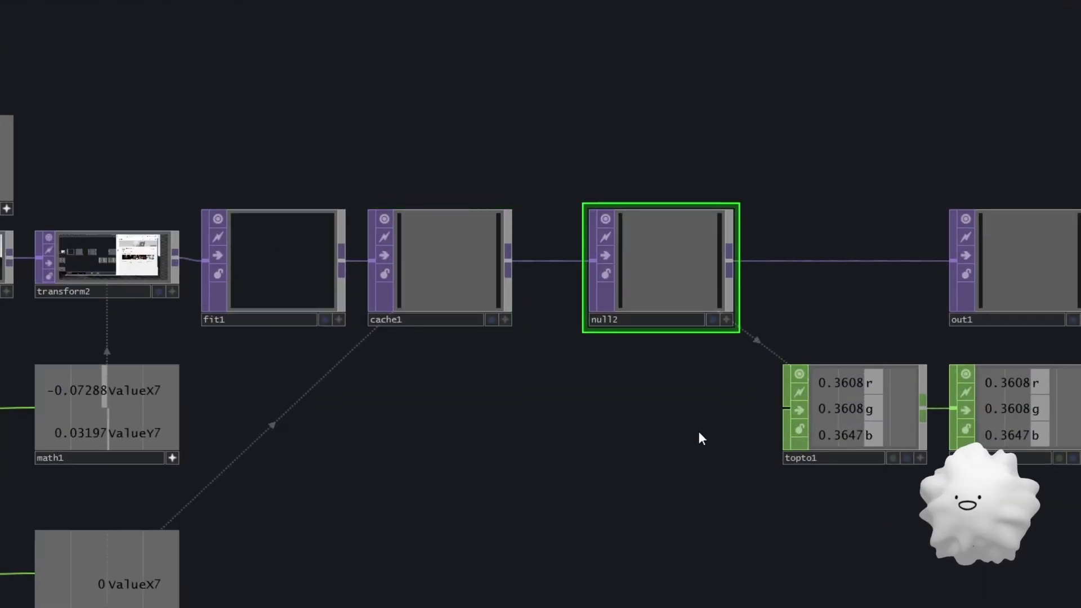
left_click_drag(678, 421, 543, 381)
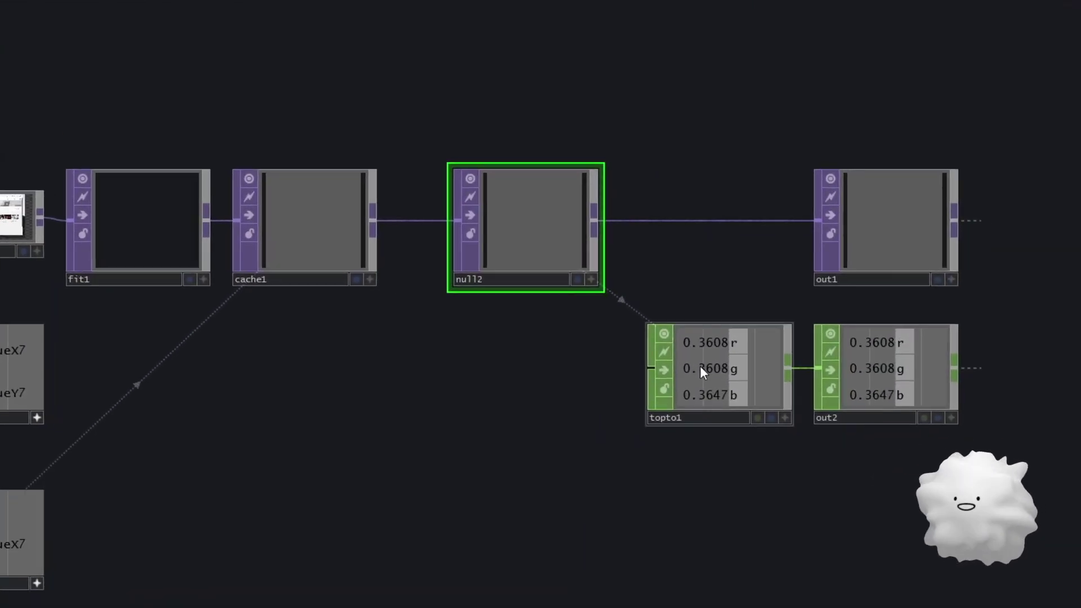
left_click(885, 359)
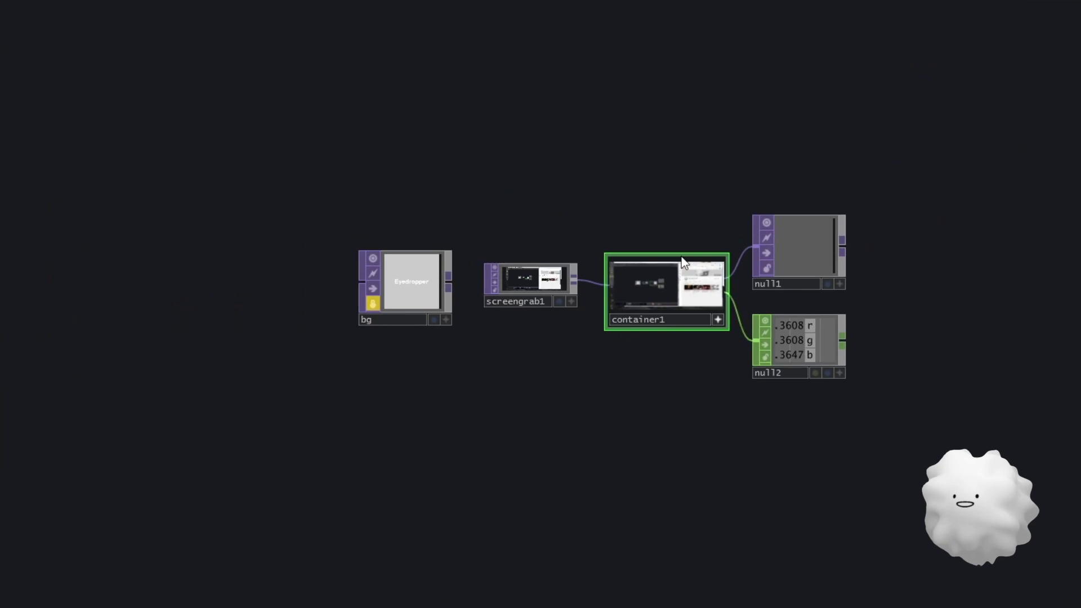
- Examine the eyedropper network from screengrab1 through container1 to the sampled colour in null1 and null2
scroll(664, 251, "up", 3)
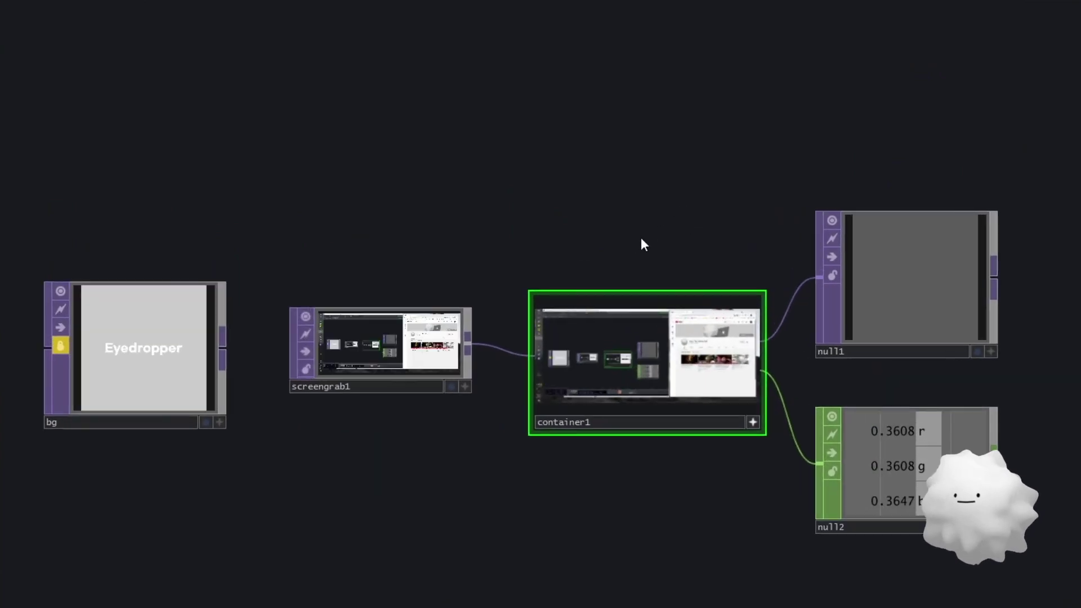
scroll(642, 241, "up", 5)
scroll(500, 340, "down", 8)
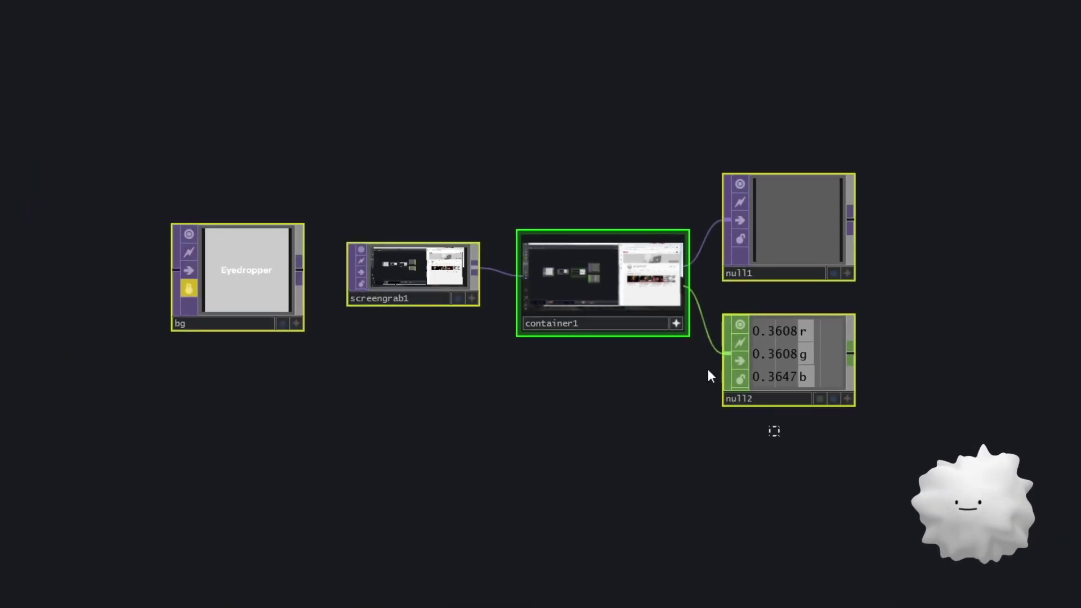
scroll(467, 189, "up", 5)
left_click_drag(520, 231, 411, 162)
scroll(436, 177, "down", 4)
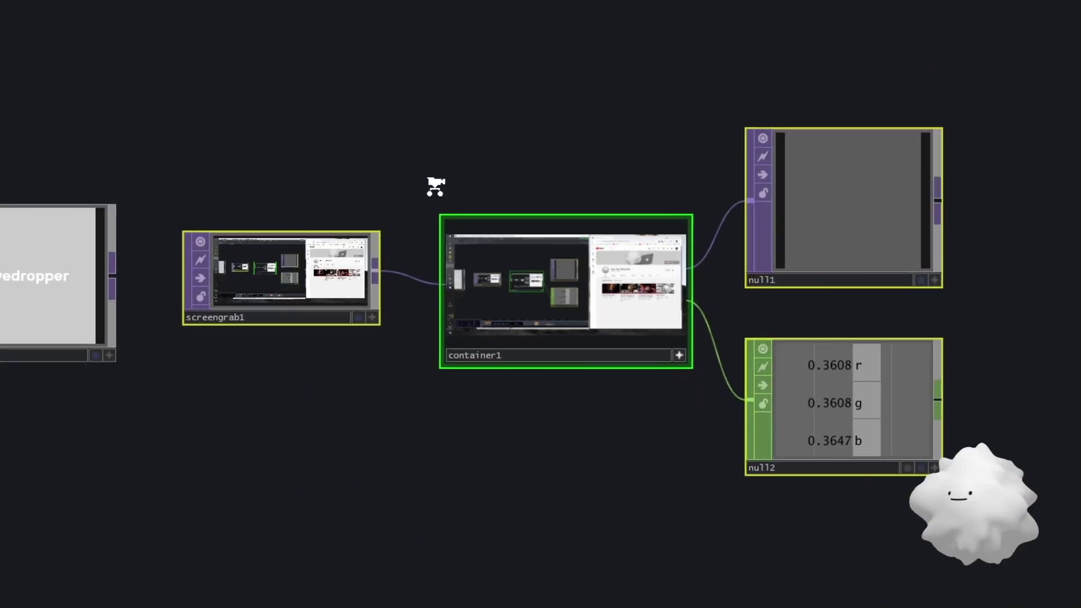
scroll(512, 248, "up", 5)
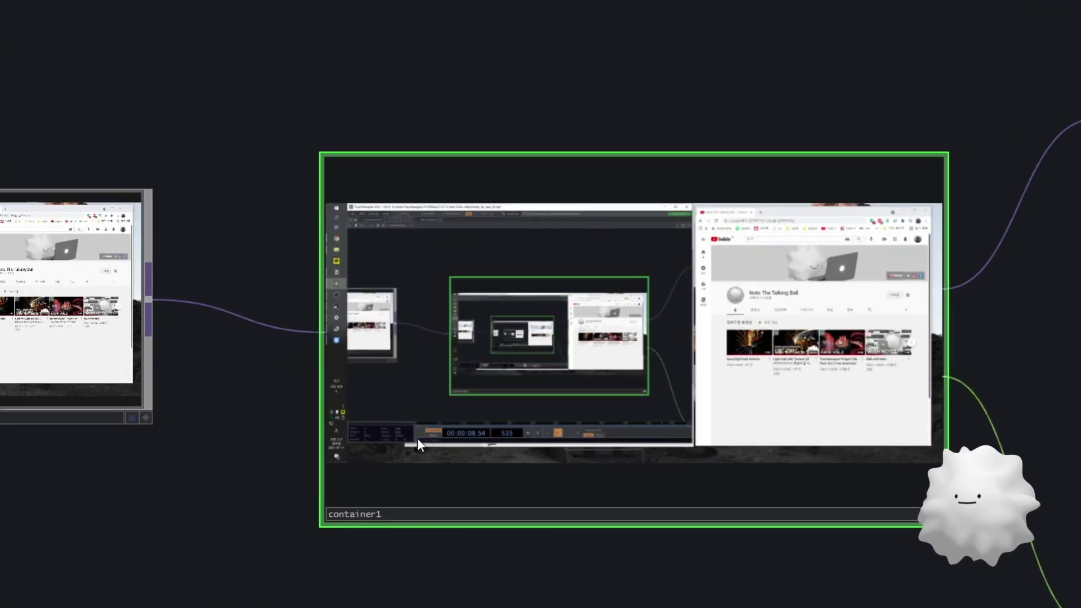
scroll(820, 258, "up", 3)
scroll(744, 404, "down", 8)
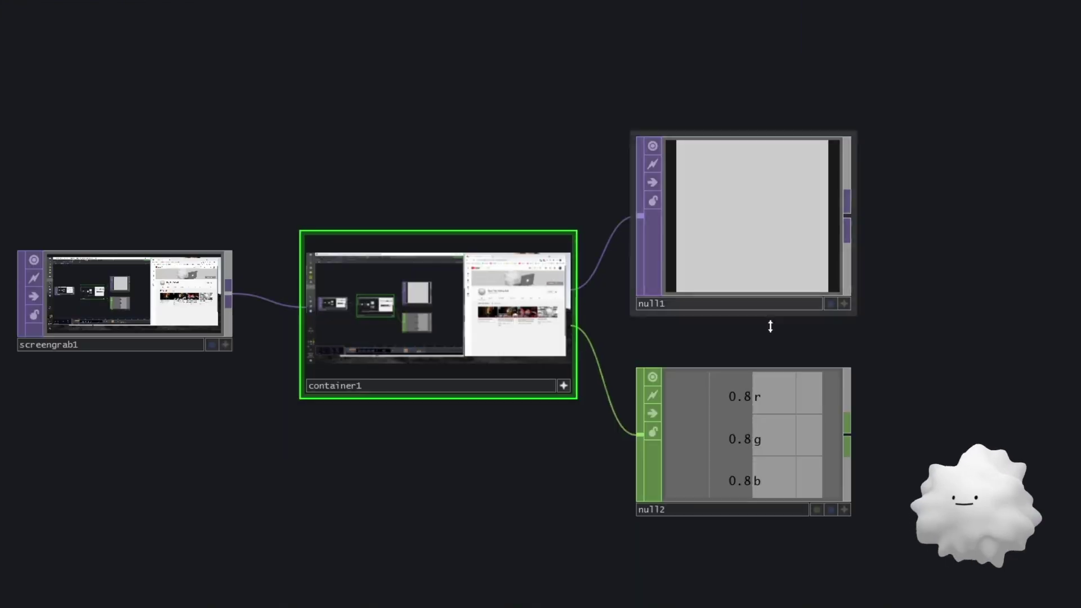
left_click(745, 404)
scroll(929, 287, "down", 5)
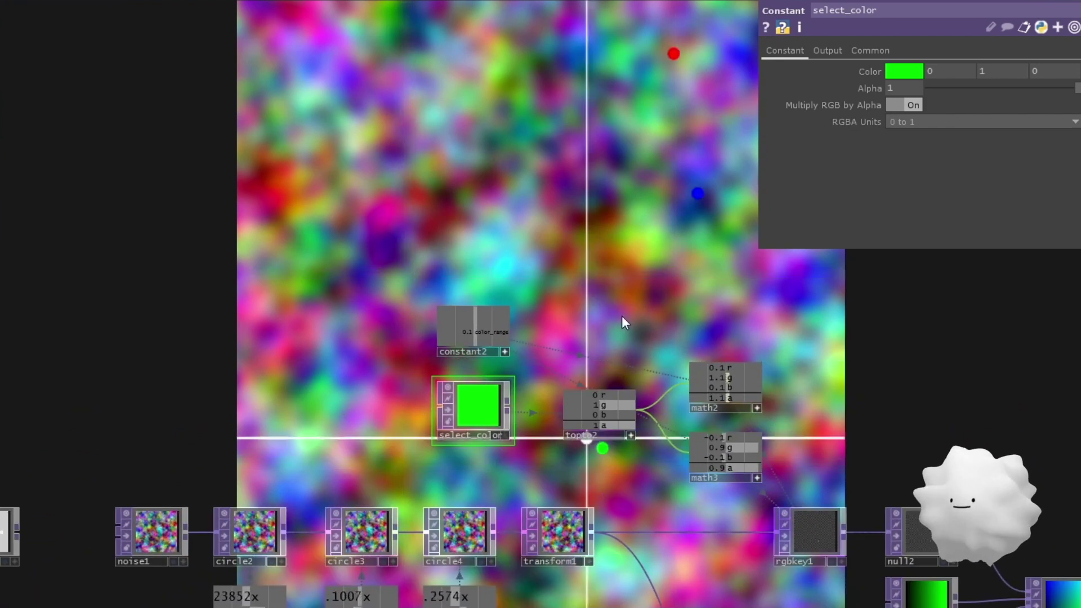
- Survey the colour-tracking network and box-select null2, ramp1, ramp2 and reorder1
left_click_drag(677, 241, 549, 238)
scroll(512, 338, "down", 4)
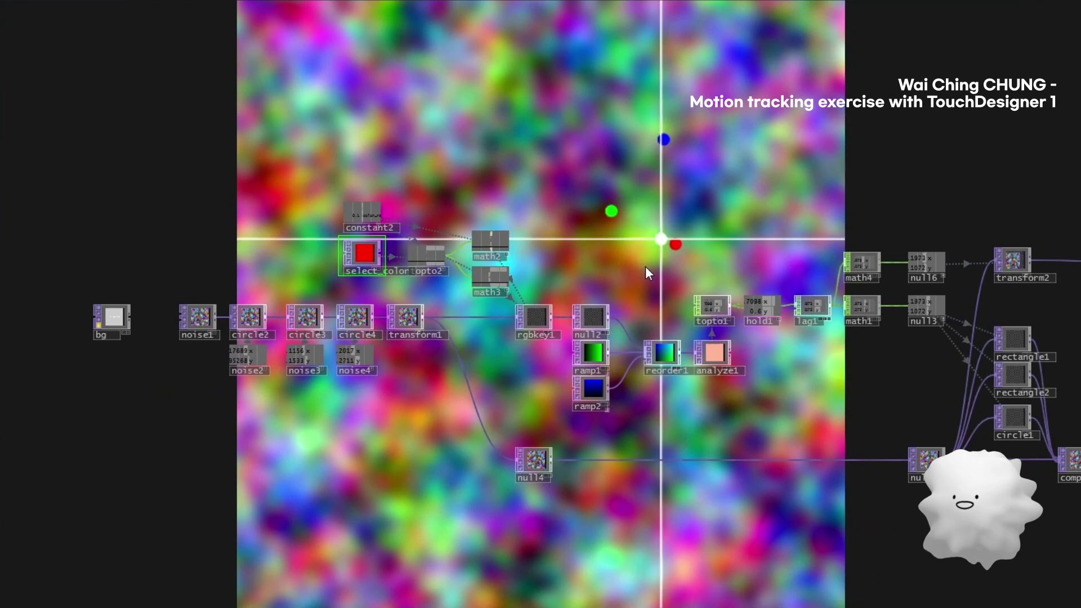
scroll(592, 315, "up", 3)
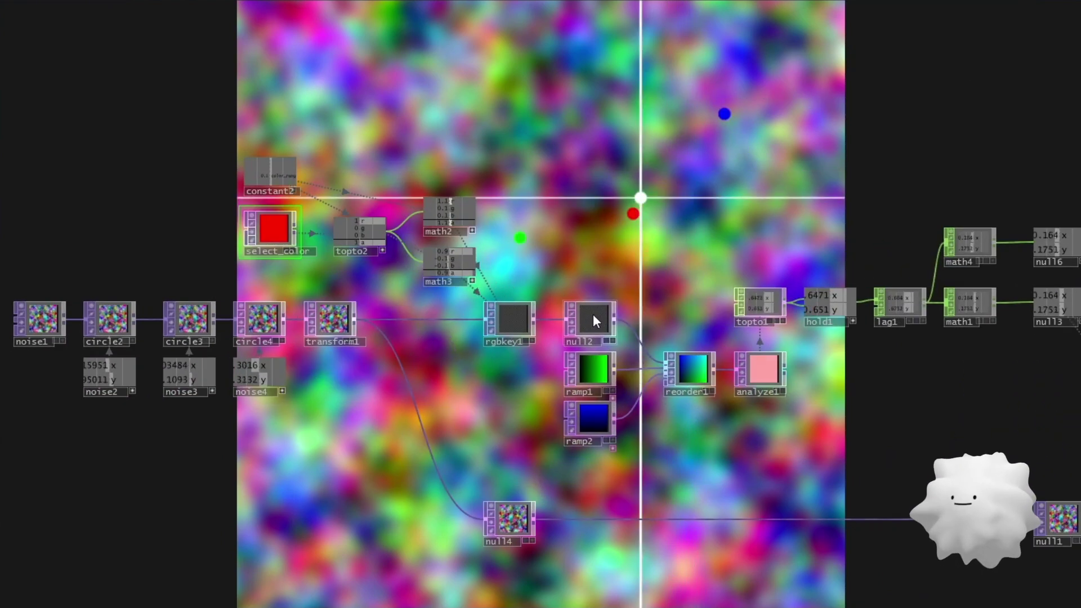
scroll(594, 396, "up", 3)
right_click_drag(576, 207, 748, 490)
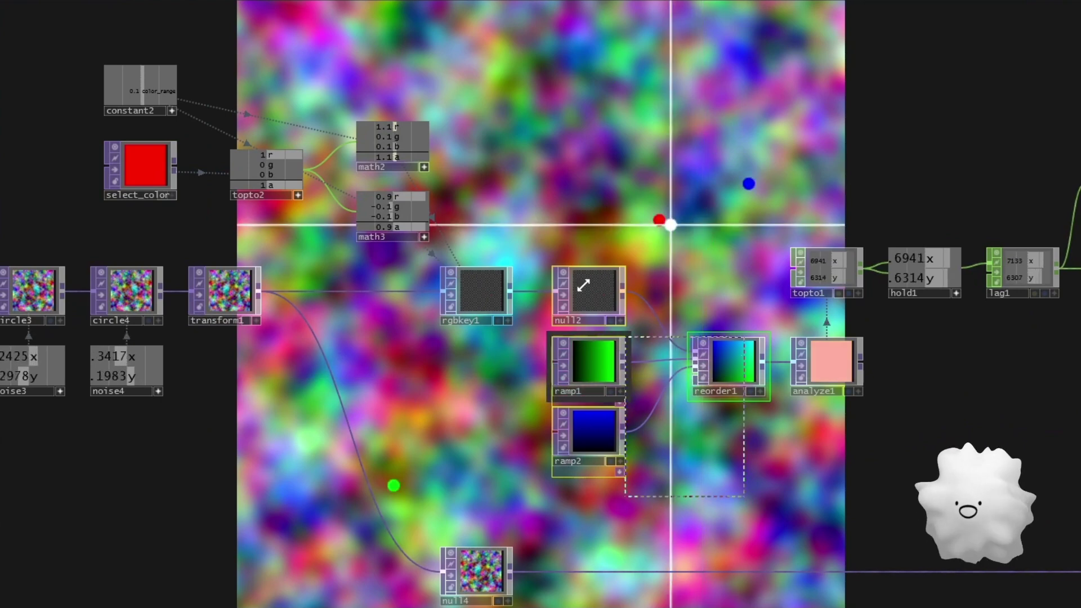
scroll(662, 379, "up", 3)
scroll(627, 231, "down", 5)
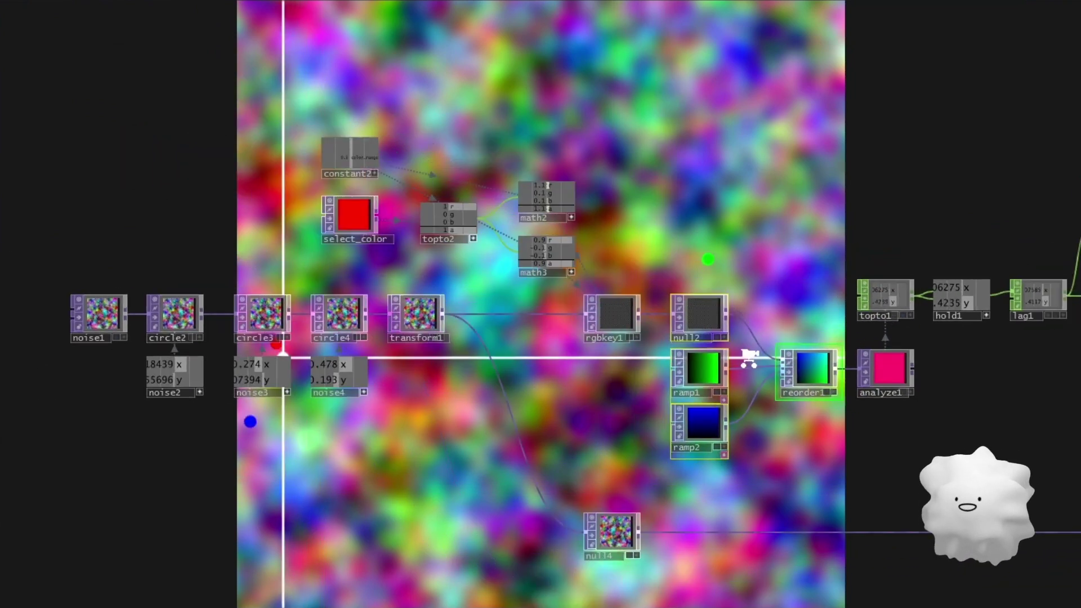
- Trace the colour-tracking chain from noise1 through transform1 and rgbkey1 to topto1, and examine select_color
scroll(748, 363, "up", 2)
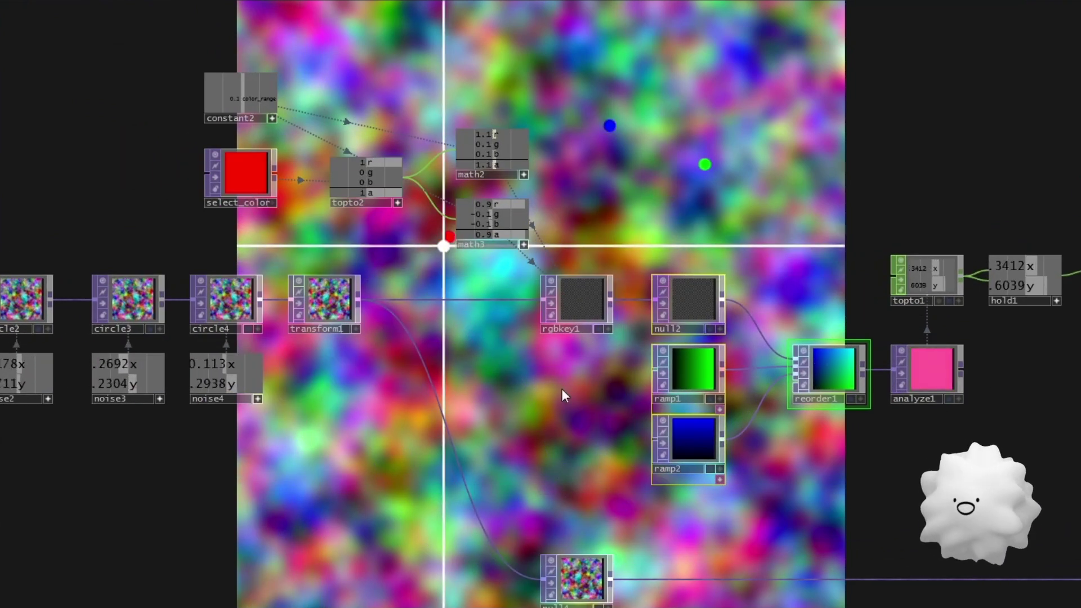
scroll(798, 401, "down", 2)
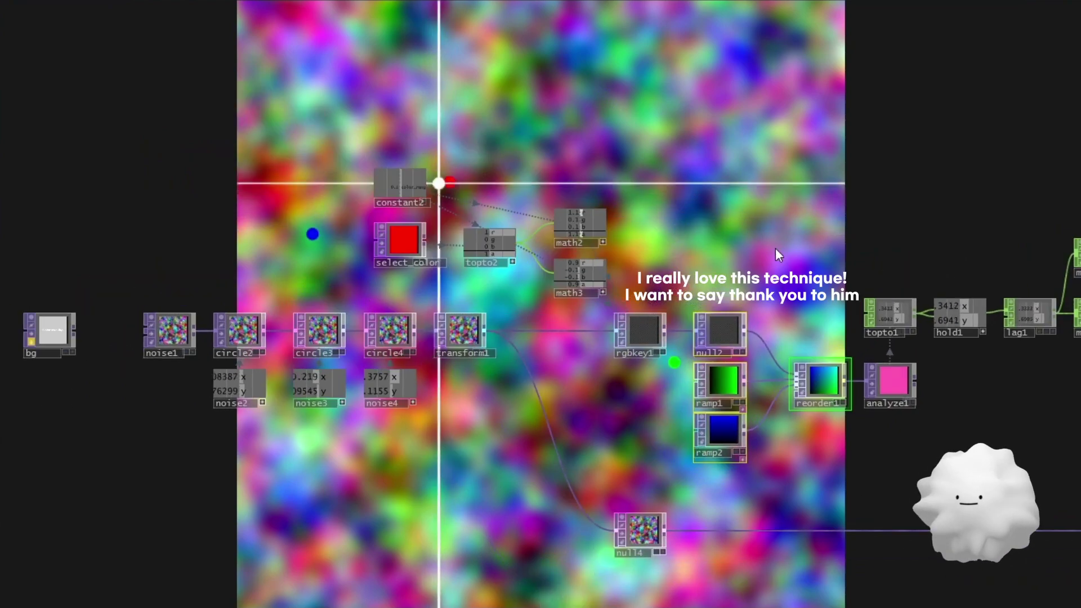
left_click_drag(777, 258, 795, 315)
scroll(797, 331, "down", 2)
scroll(781, 401, "up", 2)
scroll(856, 347, "down", 2)
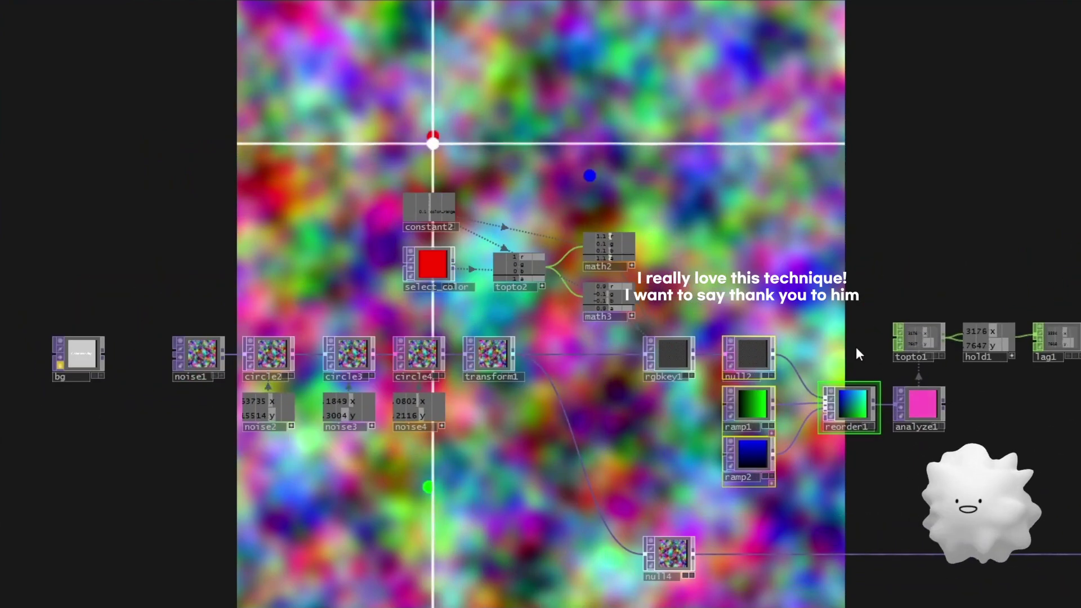
scroll(795, 418, "up", 4)
scroll(754, 423, "down", 2)
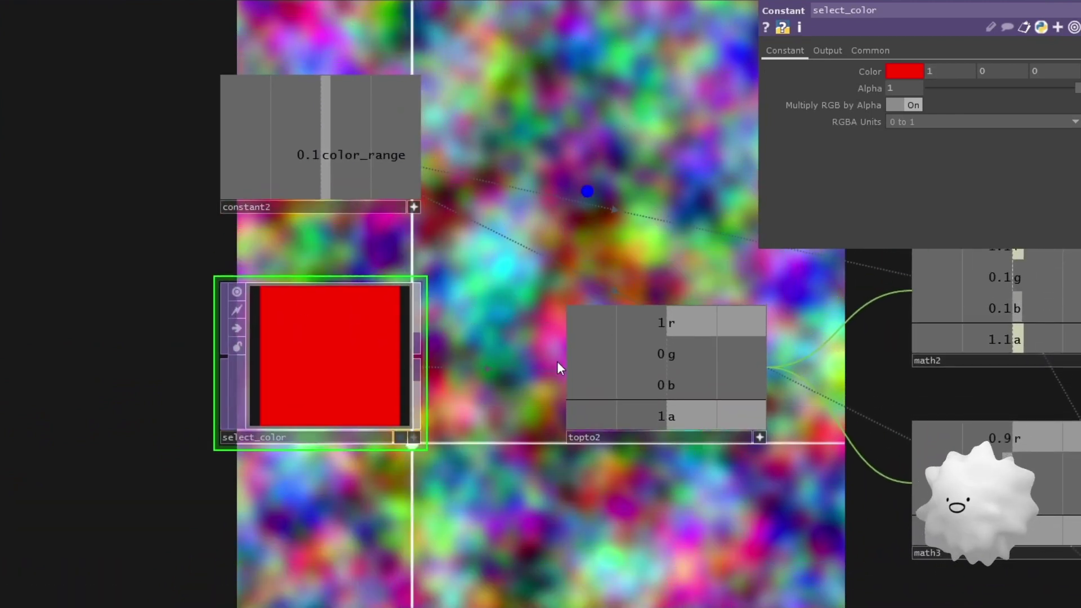
- Show the parameters of topto2 and constant2, and examine the color_range channel and its links to the Math operators
left_click(630, 428)
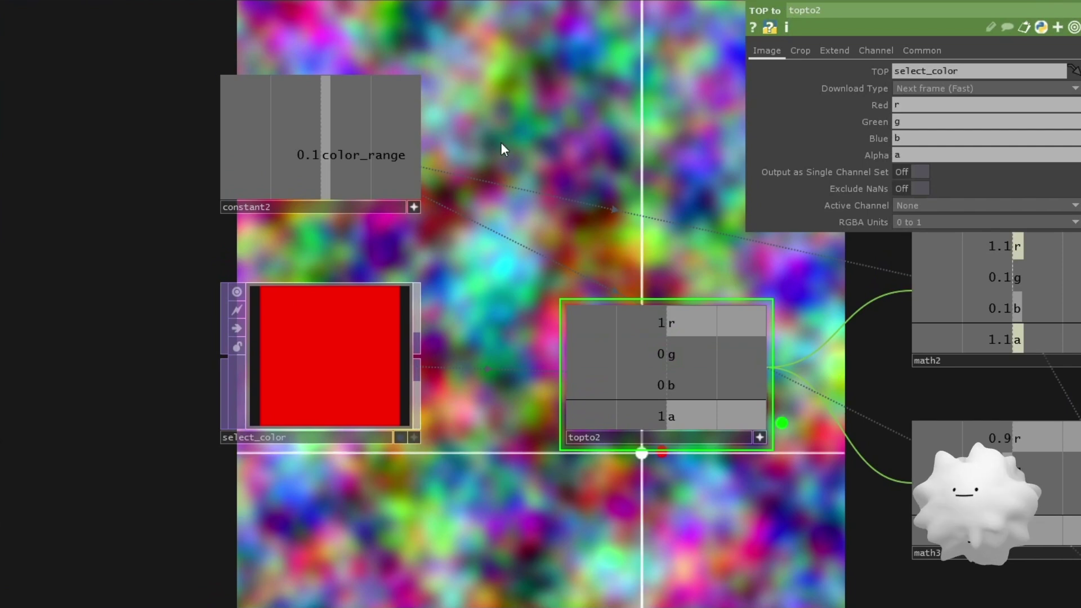
left_click(311, 158)
left_click_drag(496, 155, 581, 191)
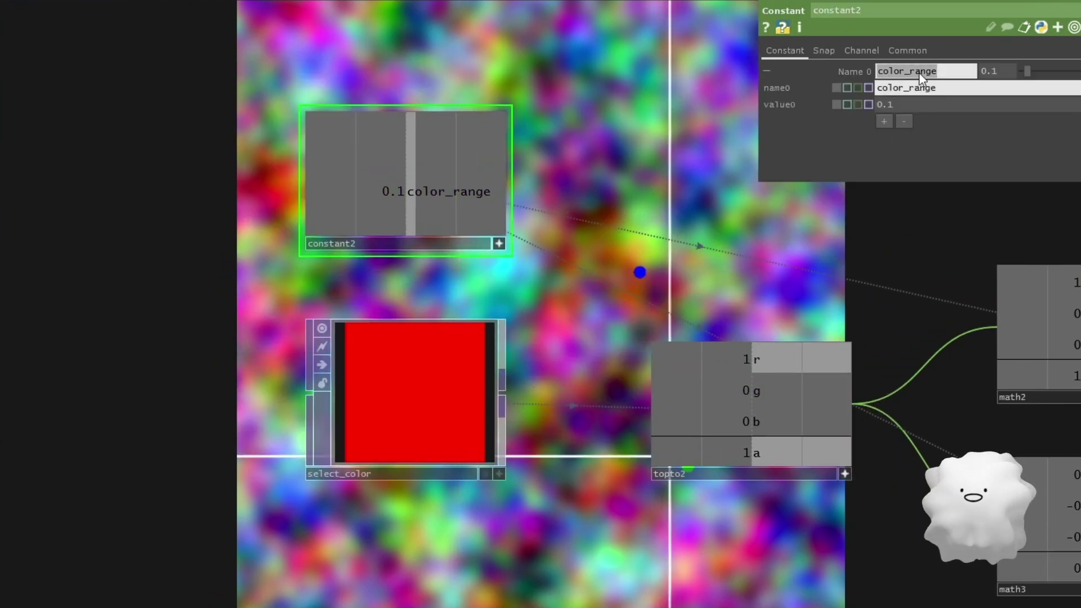
left_click_drag(911, 74, 938, 96)
left_click_drag(805, 219, 659, 199)
left_click_drag(627, 242, 522, 229)
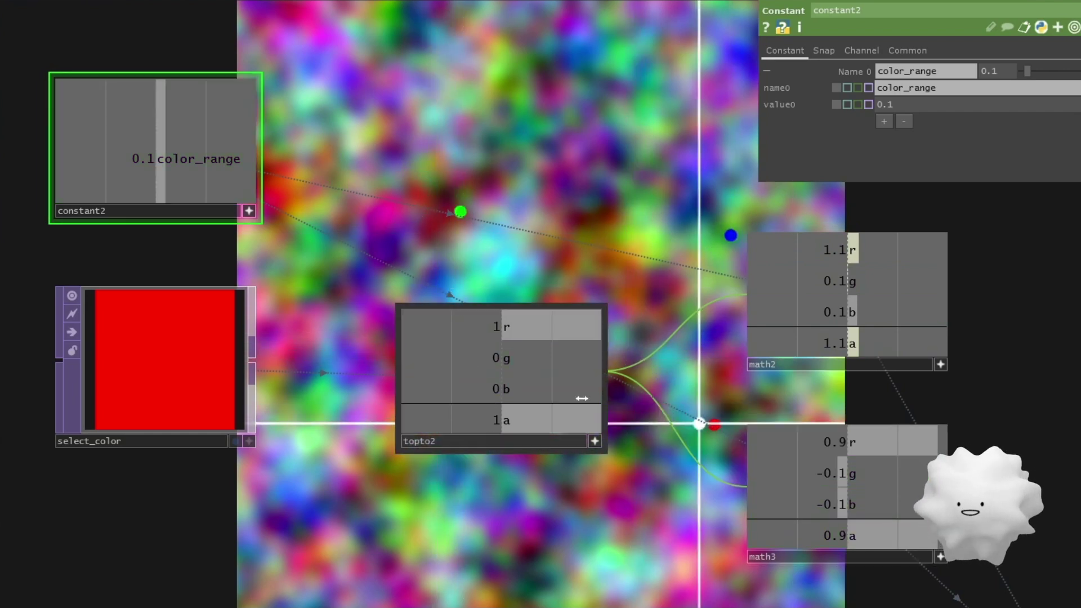
- Select math3 and math2 in turn and compare their Post-Add settings
left_click(790, 446)
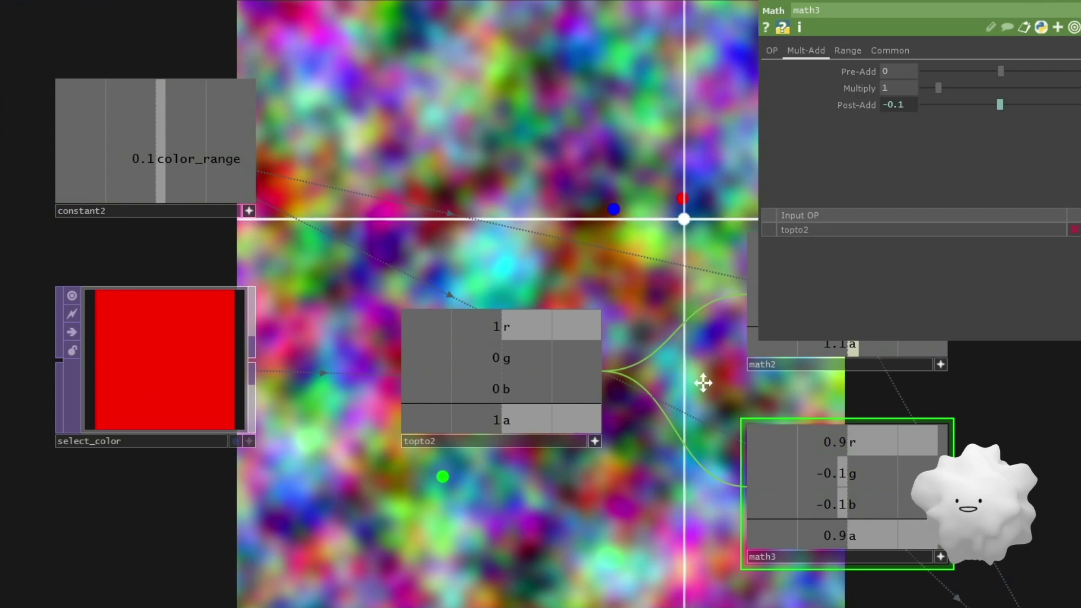
scroll(549, 318, "down", 4)
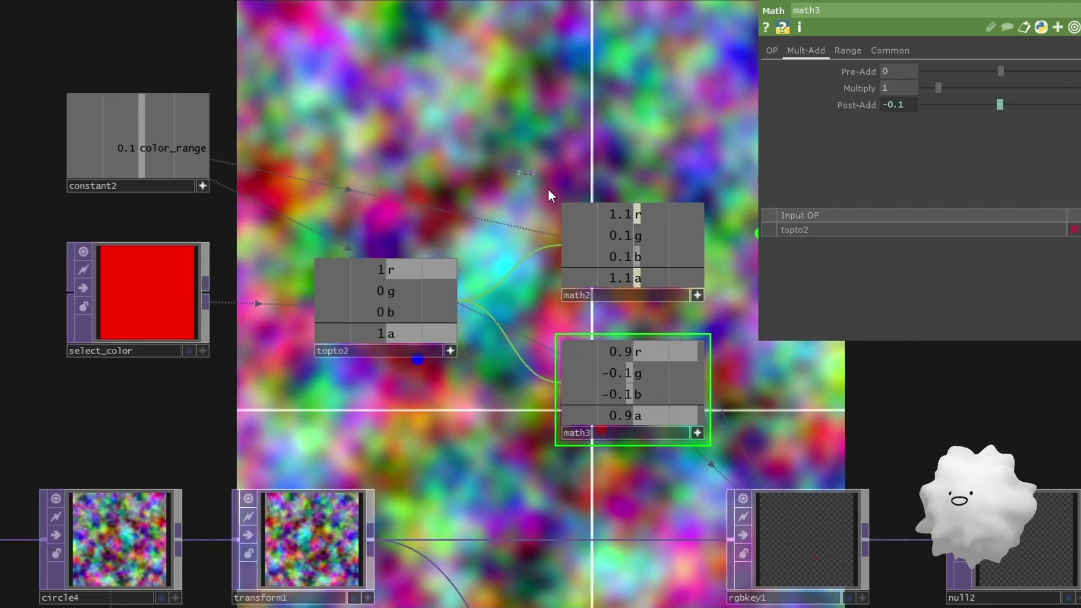
left_click(607, 205)
scroll(549, 192, "up", 2)
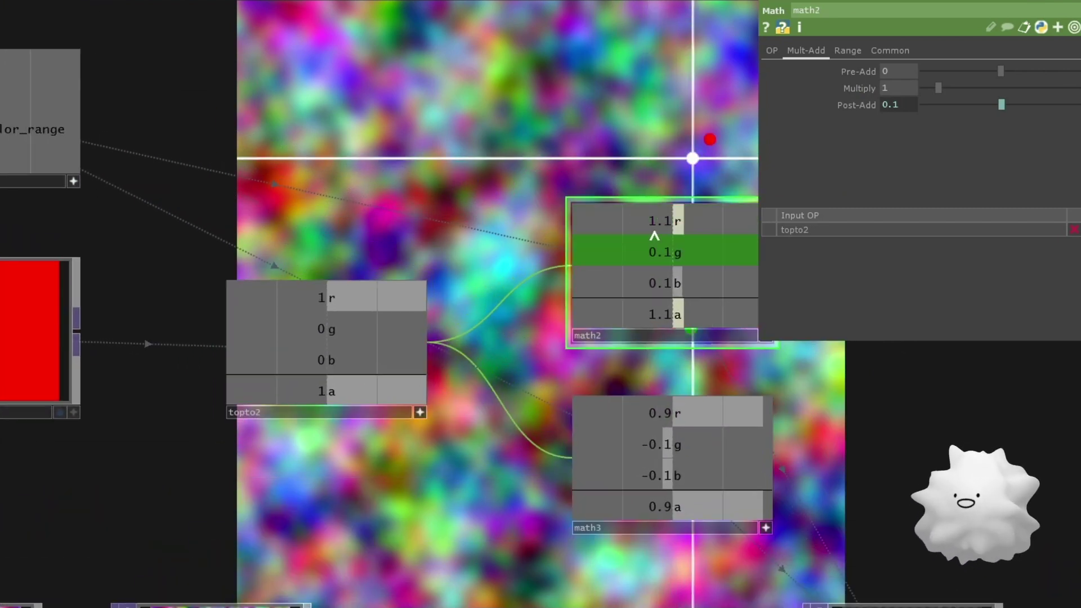
- Show rgbkey1's parameters and compare its Red Min and Red Max with the channels of math3 and math2
left_click_drag(701, 363, 431, 166)
scroll(604, 313, "down", 3)
left_click(586, 427)
scroll(586, 429, "up", 3)
left_click_drag(501, 410, 636, 432)
left_click_drag(758, 265, 784, 331)
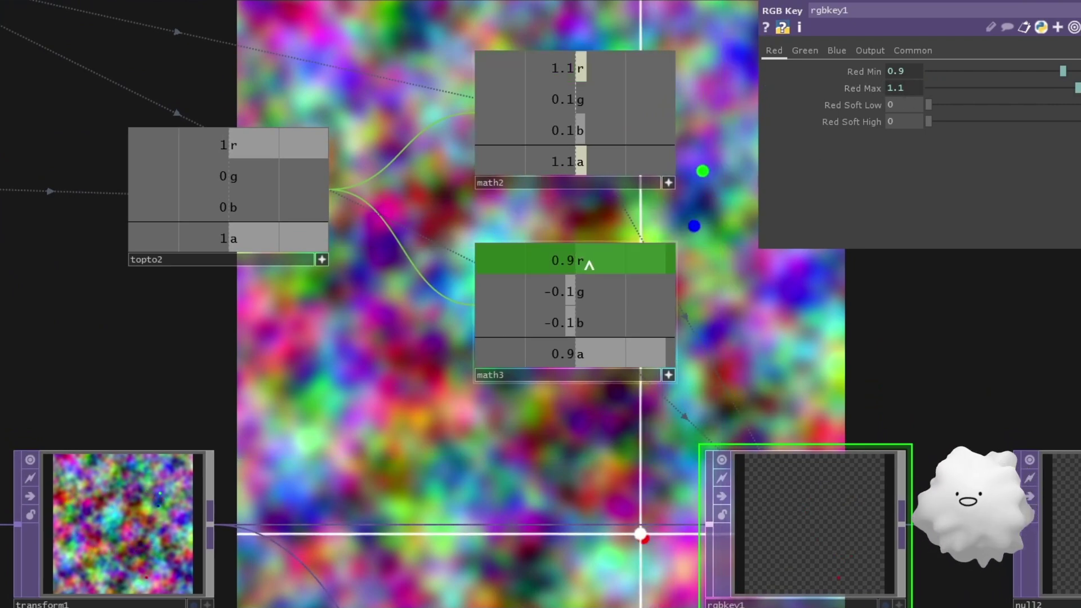
left_click_drag(321, 104, 453, 129)
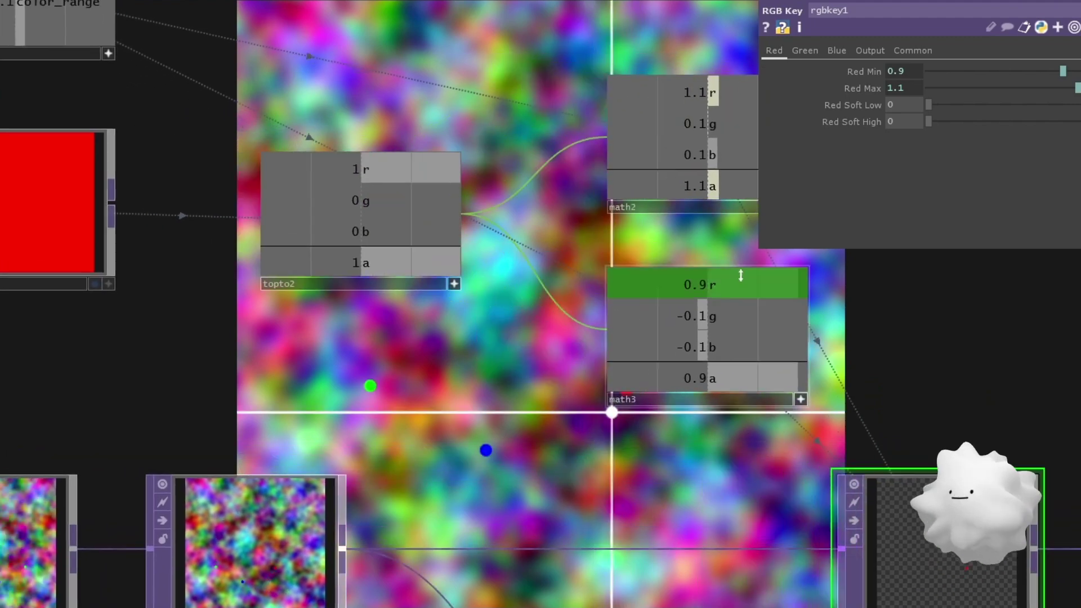
left_click_drag(913, 366, 815, 304)
scroll(797, 295, "down", 3)
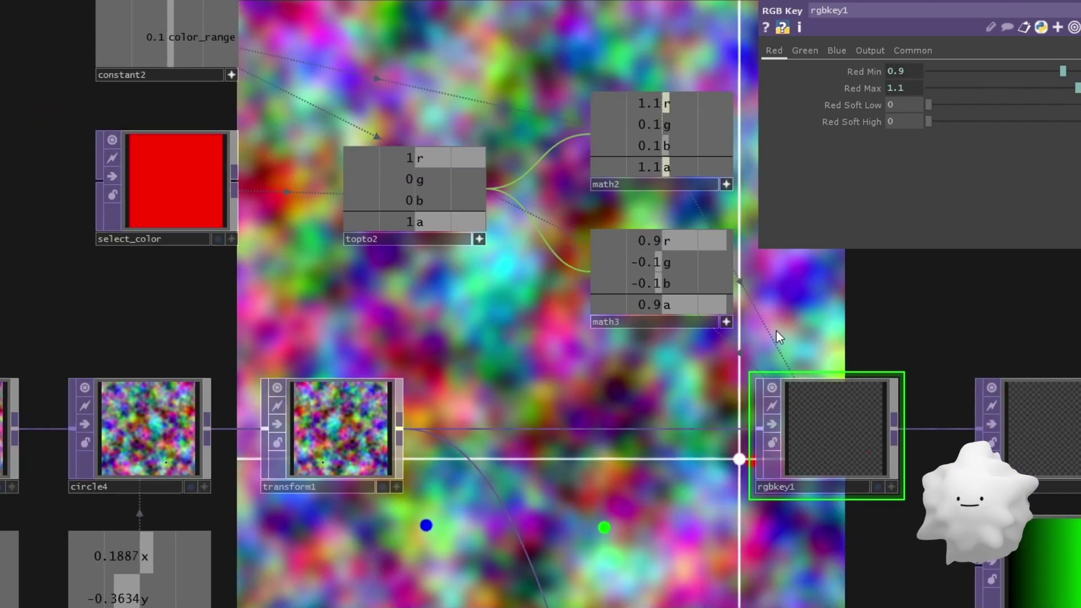
- Examine select_color's Color parameter, and show constant2's parameters
left_click(173, 185)
scroll(260, 207, "down", 2)
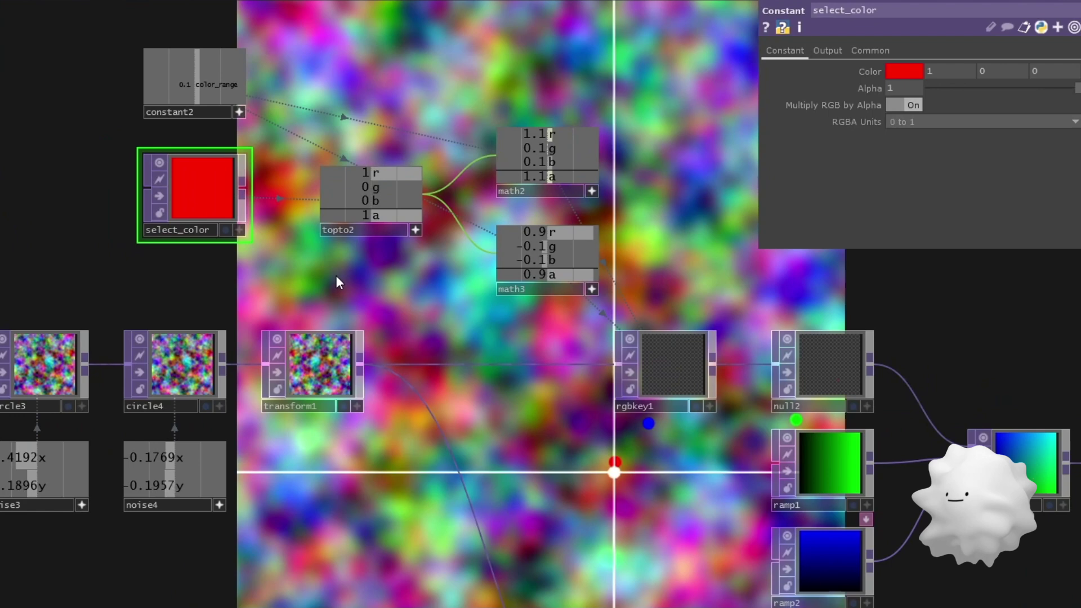
left_click(237, 85)
scroll(660, 346, "up", 2)
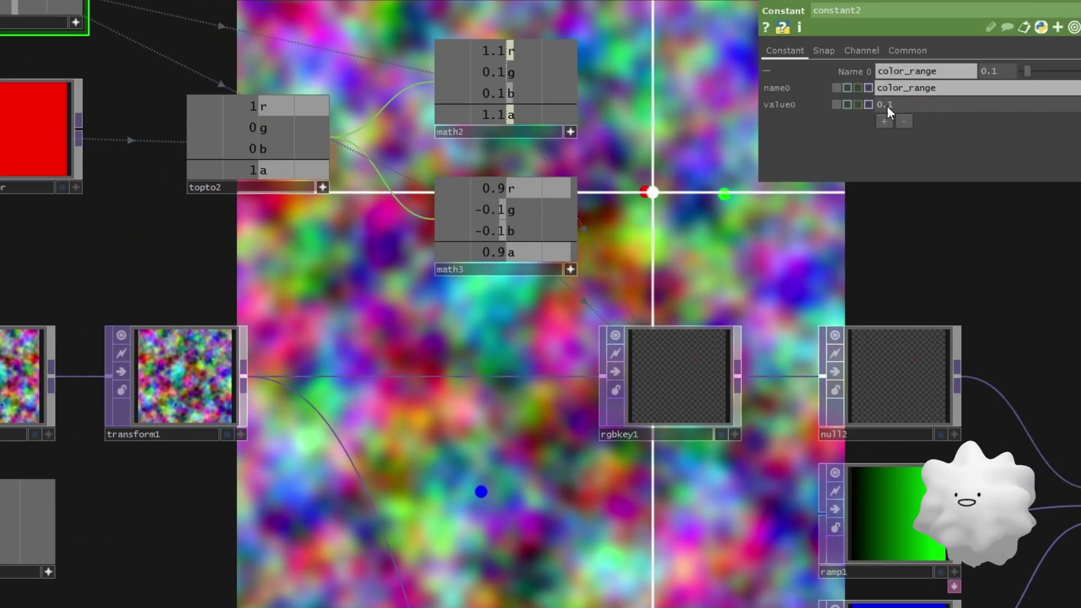
- Raise constant2's color_range to 0.45 while watching rgbkey1's keyed image, and restore it to 0.1
left_click_drag(1034, 73, 1048, 73)
scroll(716, 348, "up", 8)
left_click_drag(912, 340, 1040, 220)
left_click_drag(1022, 73, 1057, 72)
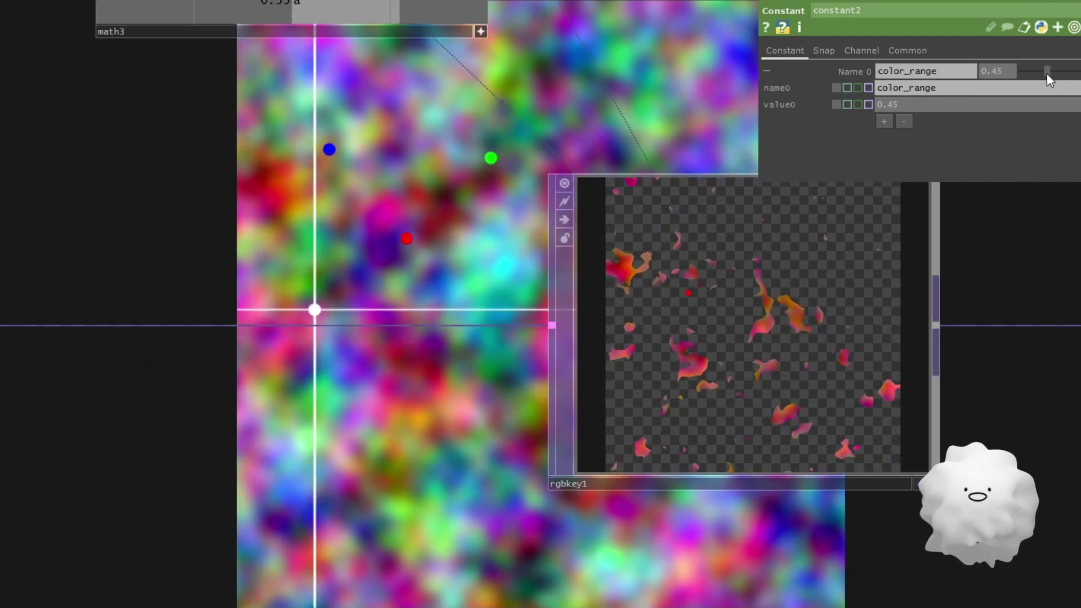
key("Return")
scroll(895, 272, "down", 7)
left_click_drag(816, 275, 777, 270)
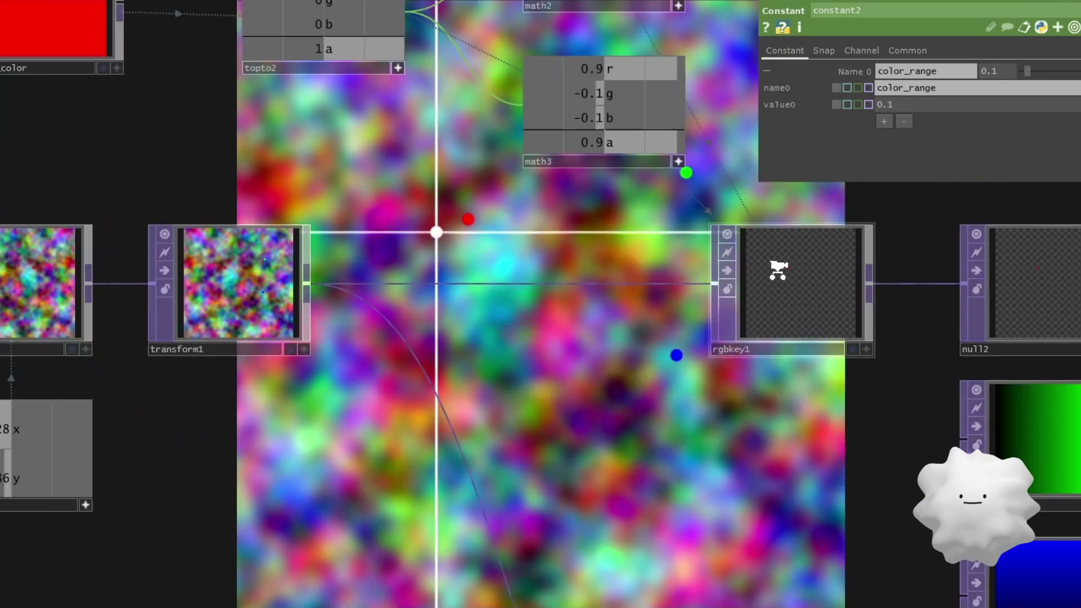
- Box-select null2, ramp1 and ramp2 with reorder1, and examine which inputs feed reorder1's output channels
scroll(780, 269, "down", 1)
scroll(597, 239, "down", 2)
left_click_drag(597, 243, 598, 329)
scroll(598, 330, "down", 1)
left_click_drag(708, 467, 462, 248)
right_click_drag(853, 429, 624, 141)
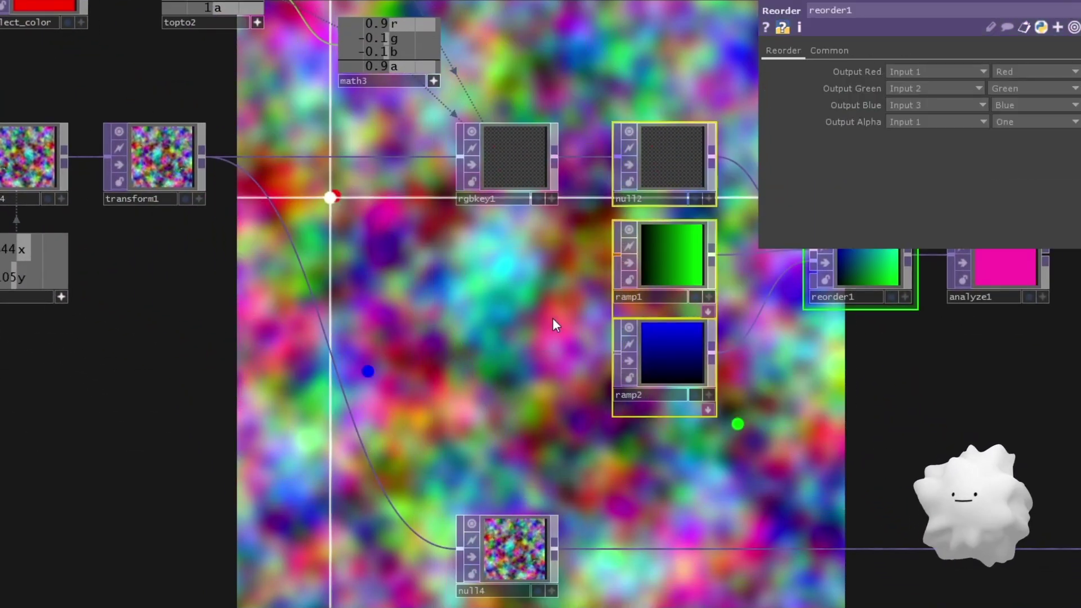
left_click_drag(715, 183, 604, 241)
scroll(603, 242, "up", 3)
scroll(542, 229, "up", 1)
- Select null2, ramp1 and ramp2 in turn to examine the keyed image and the two ramps
left_click(541, 228)
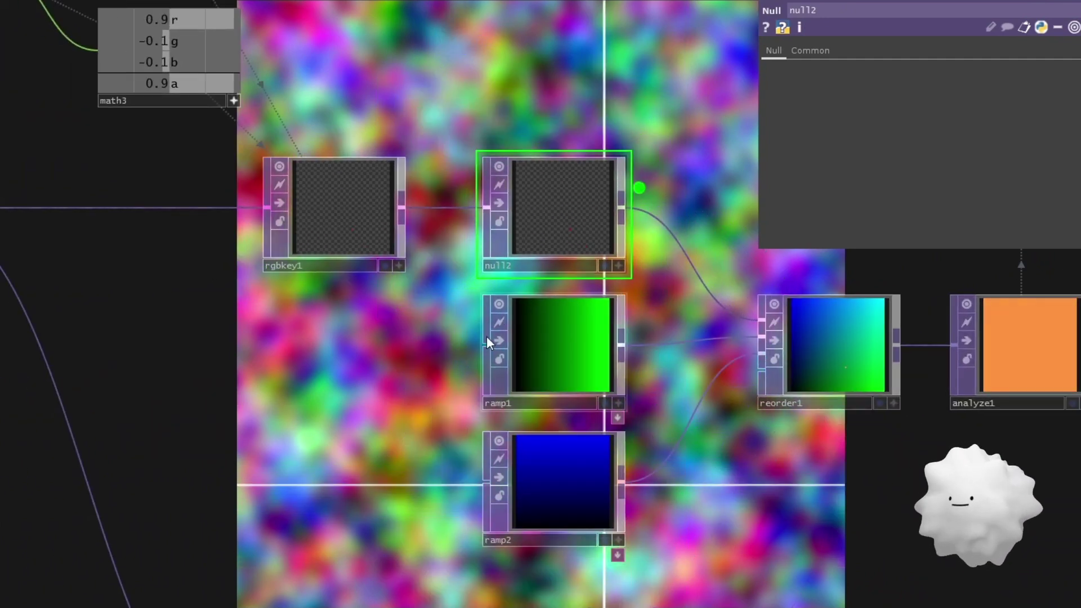
mouse_move(458, 337)
left_mouse_down()
mouse_move(538, 330)
mouse_move(468, 340)
mouse_move(455, 331)
left_mouse_up()
left_click(635, 331)
scroll(628, 335, "up", 2)
scroll(628, 335, "up", 1)
scroll(616, 336, "down", 2)
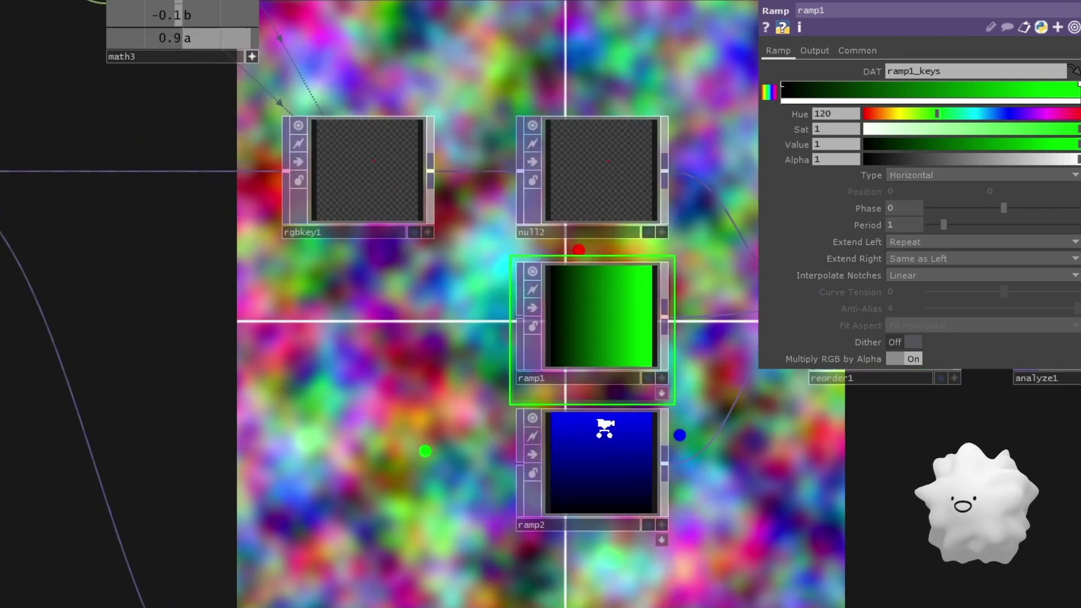
left_click(604, 452)
scroll(604, 453, "up", 2)
left_click_drag(813, 468, 721, 453)
- Select ramp1 and reorder1 in turn, and examine the tracked dot on reorder1's combined gradient
left_click(488, 235)
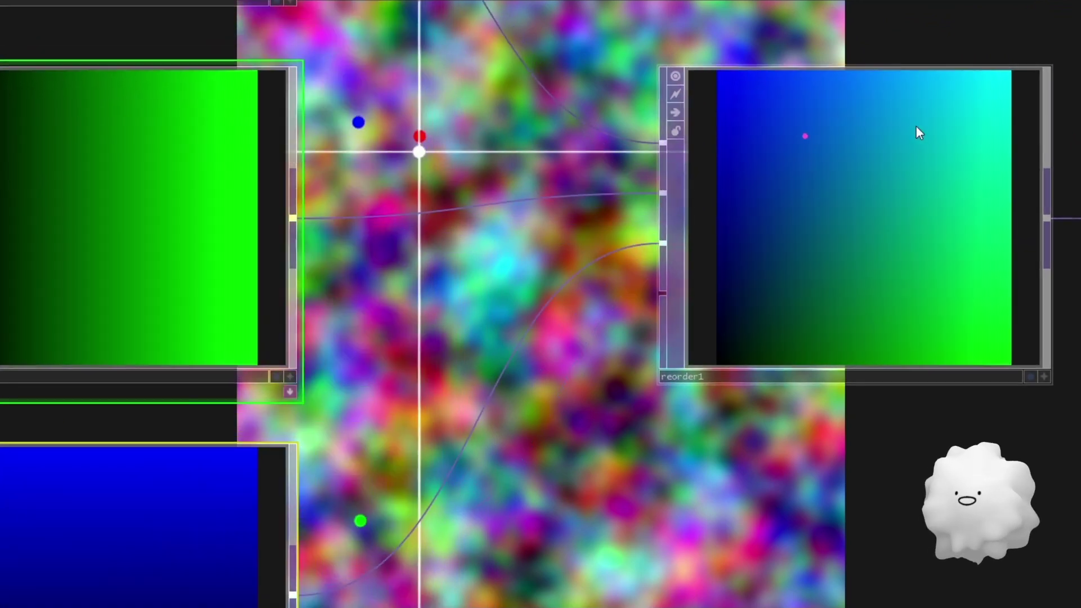
scroll(841, 306, "down", 2)
scroll(841, 307, "down", 1)
left_click(940, 147)
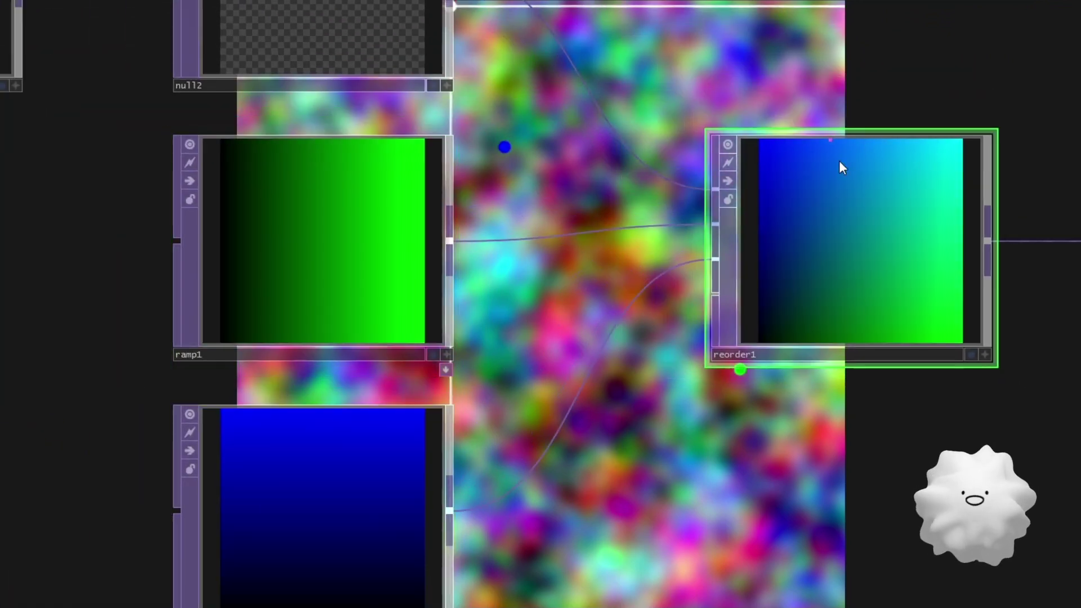
- Compare the horizontal green gradient of ramp1 with the vertical blue gradient of ramp2, selecting both
left_click_drag(562, 315, 621, 214)
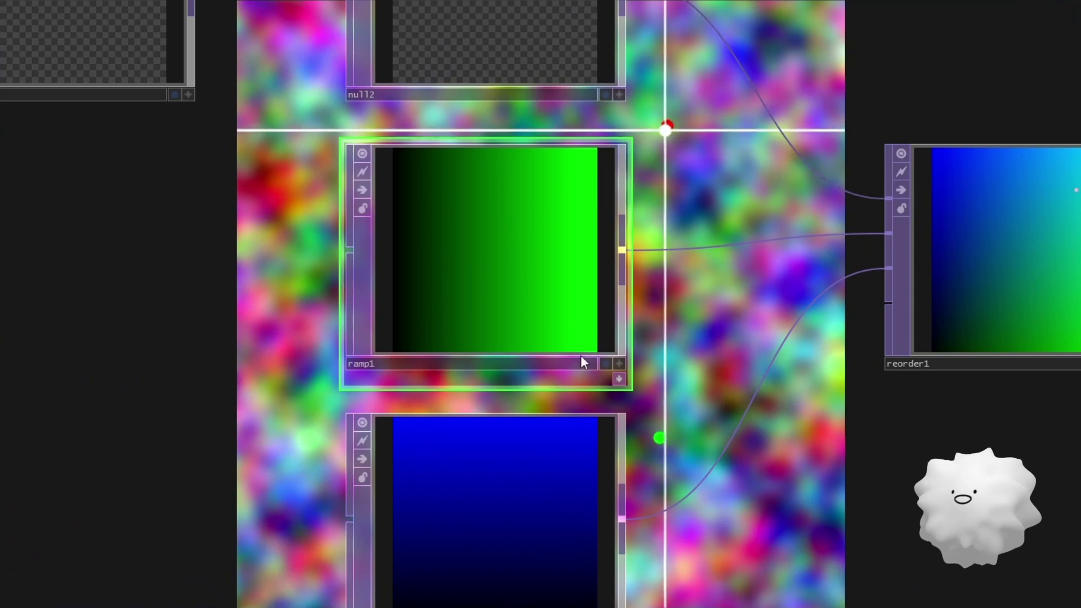
left_click_drag(570, 353, 179, 406)
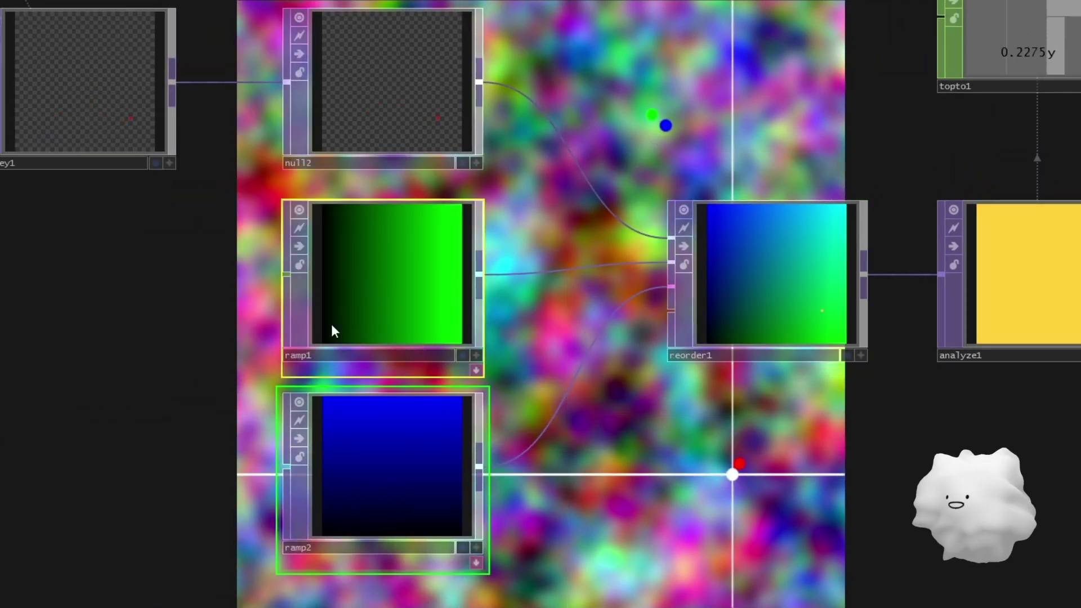
left_click(370, 233, "shift")
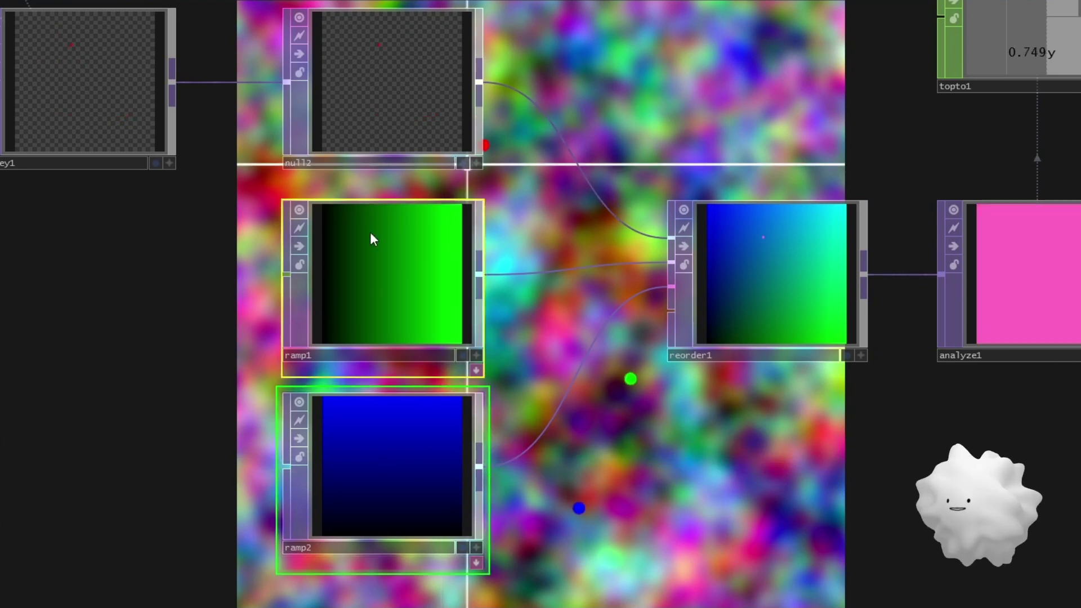
- Select reorder1, show its parameters, and examine how its red, green and blue outputs are assigned from the three inputs
left_click_drag(592, 287, 651, 394)
left_click(770, 389)
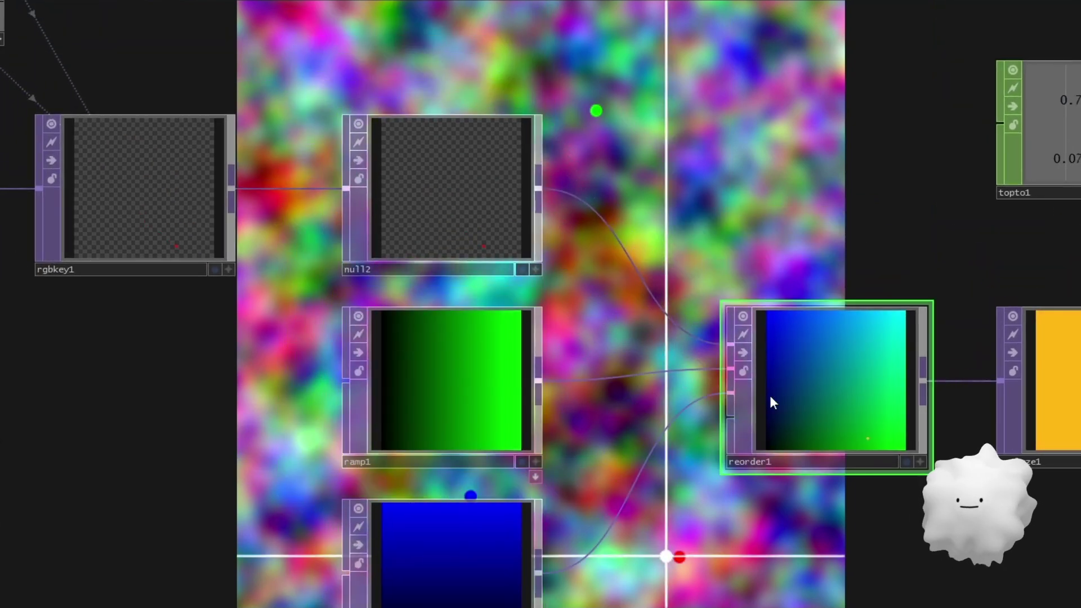
key("p")
scroll(714, 241, "up", 3)
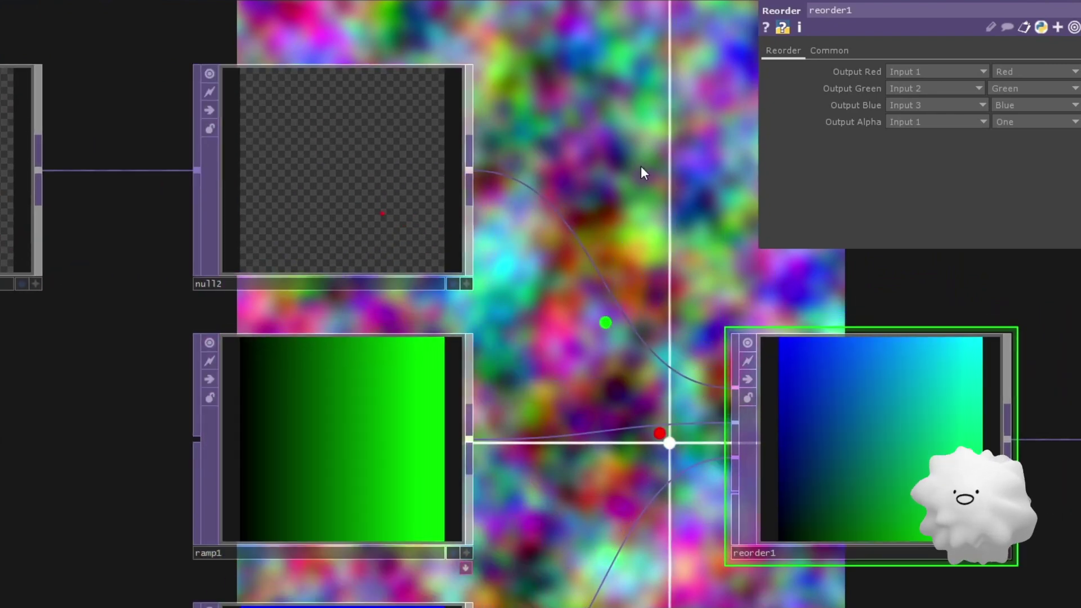
left_click_drag(640, 166, 716, 180)
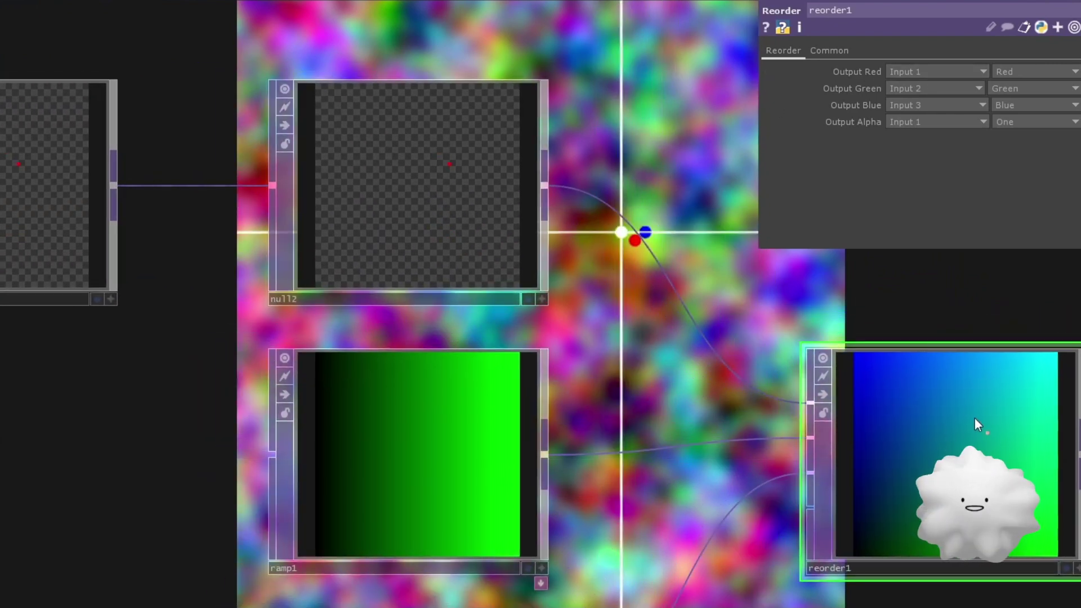
left_click_drag(753, 322, 554, 230)
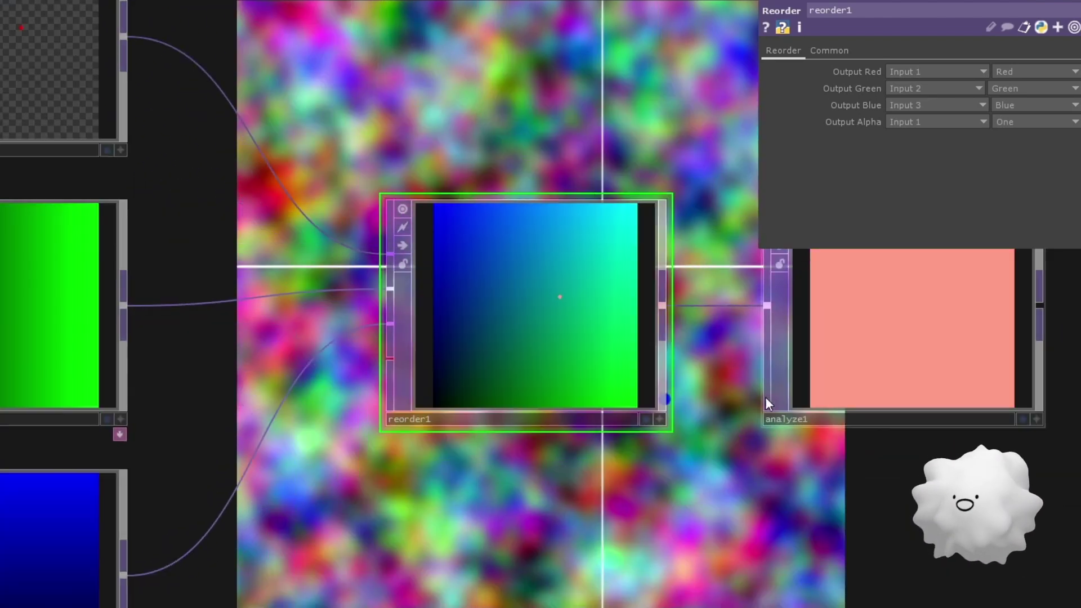
left_click_drag(748, 427, 670, 472)
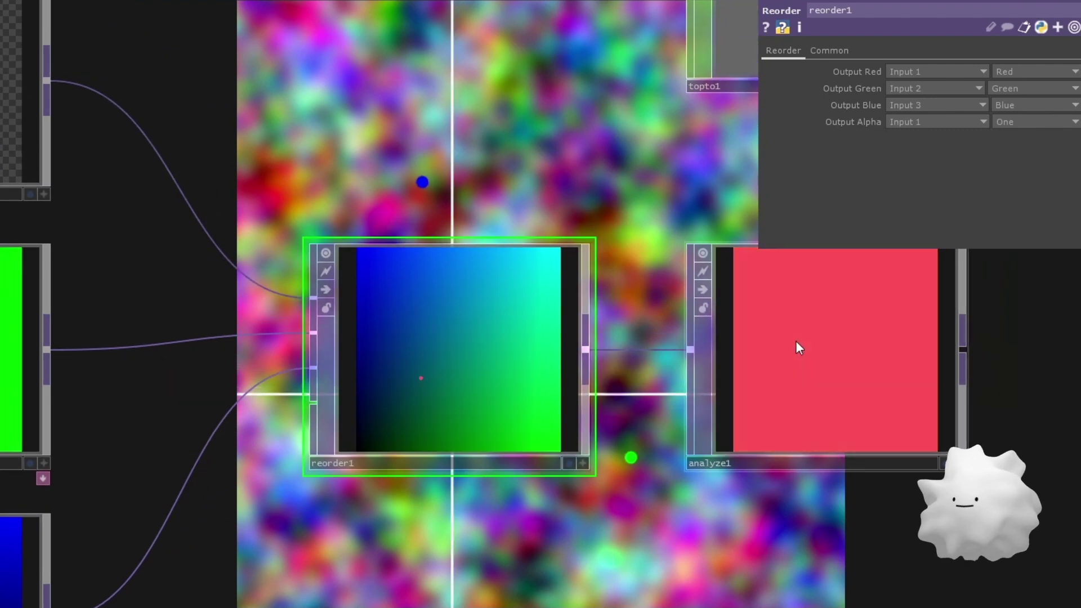
- Select analyze1 to examine its Maximum Pixel operation on the red channel, and inspect the tracked dot in reorder1 closely
left_click(795, 341)
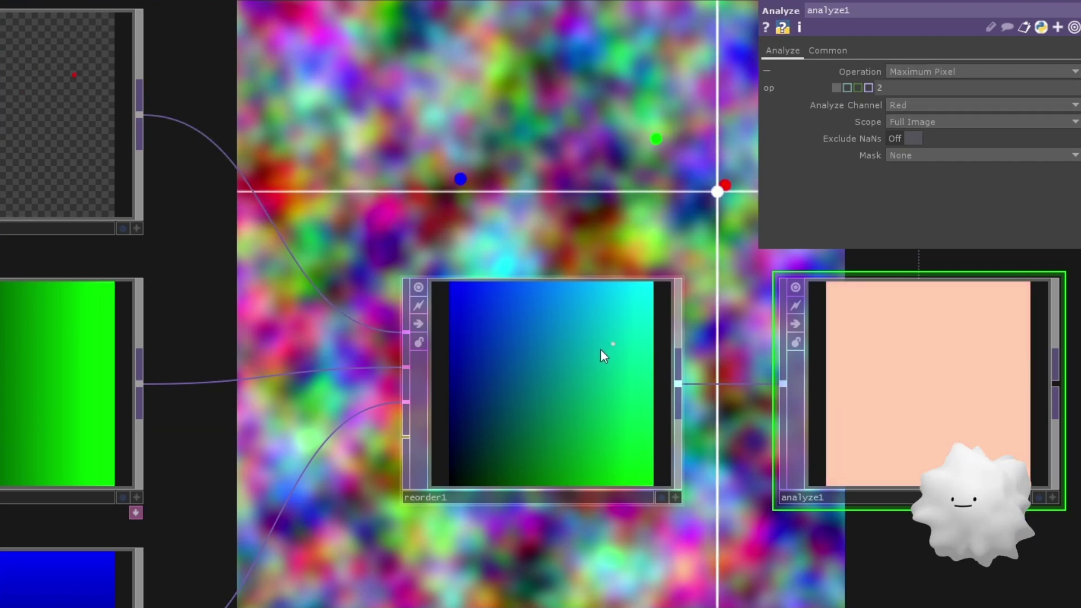
scroll(600, 349, "up", 5)
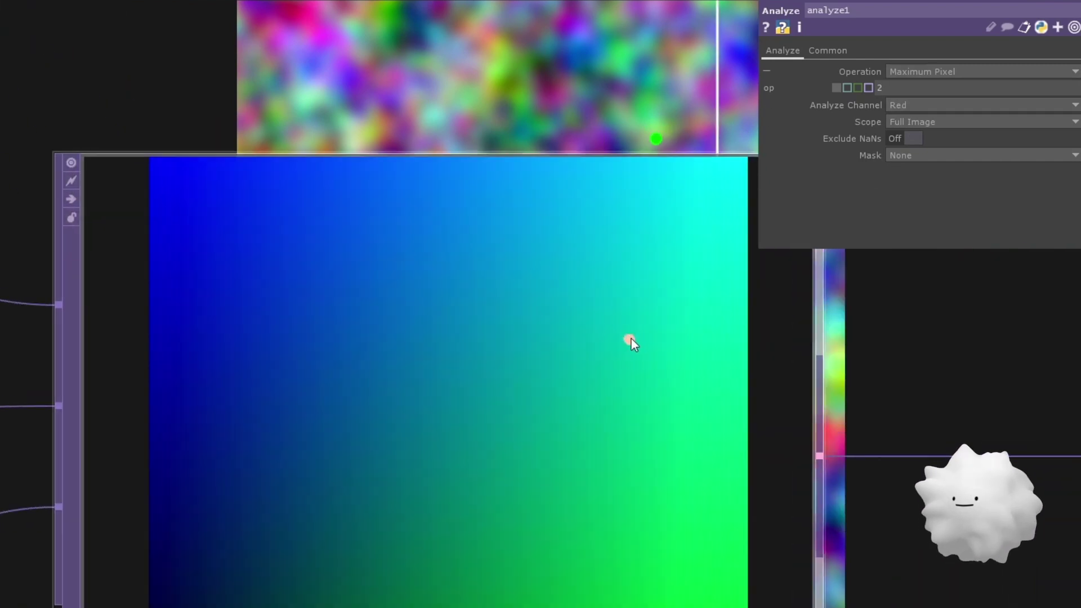
scroll(630, 336, "down", 2)
scroll(630, 336, "down", 2)
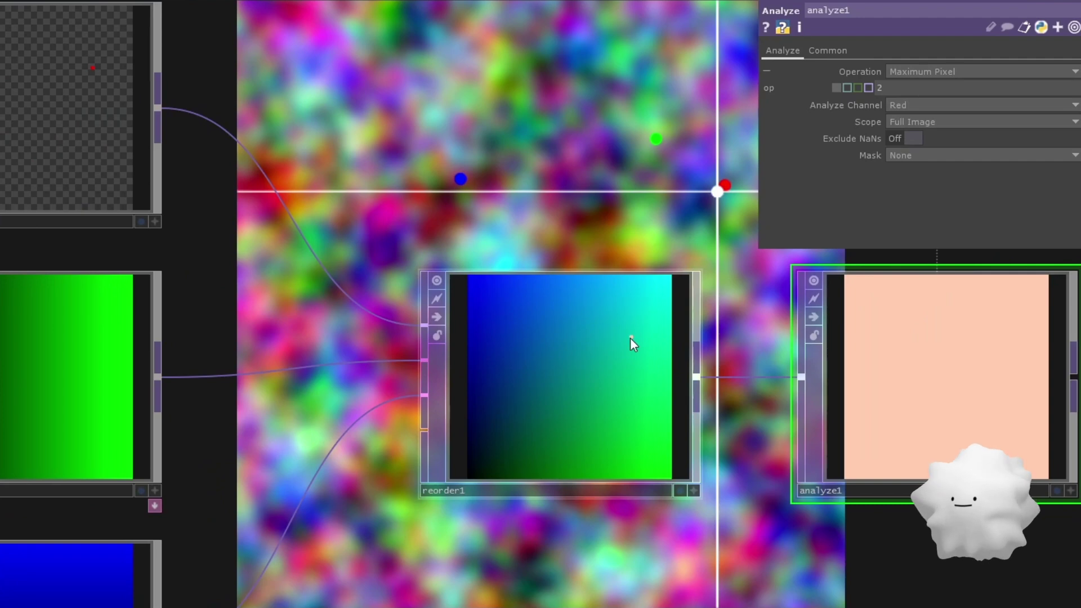
scroll(630, 337, "up", 6)
scroll(628, 340, "down", 4)
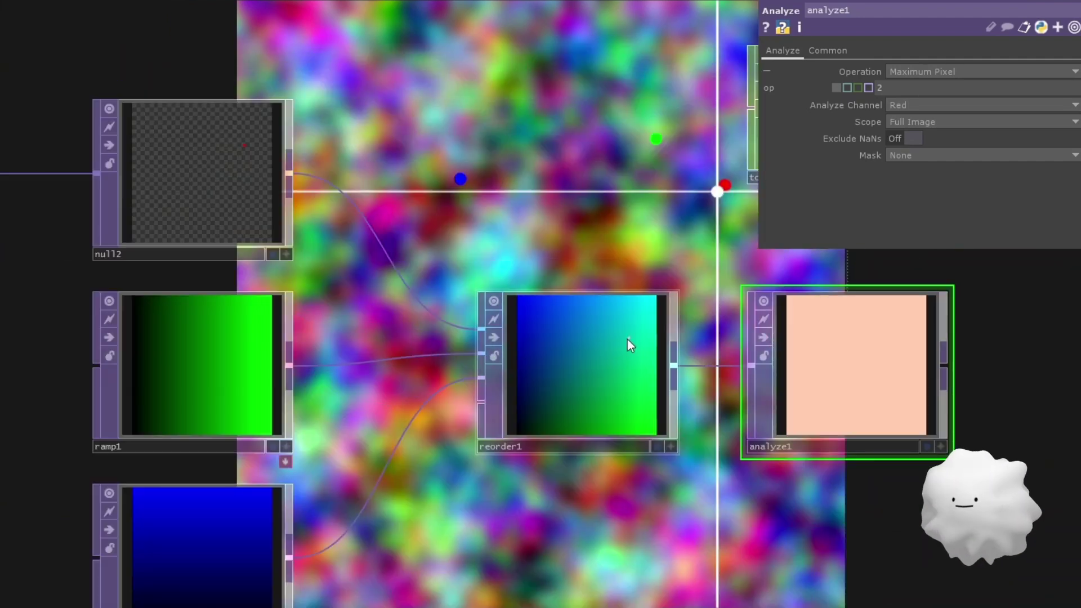
scroll(627, 339, "up", 2)
scroll(628, 338, "up", 4)
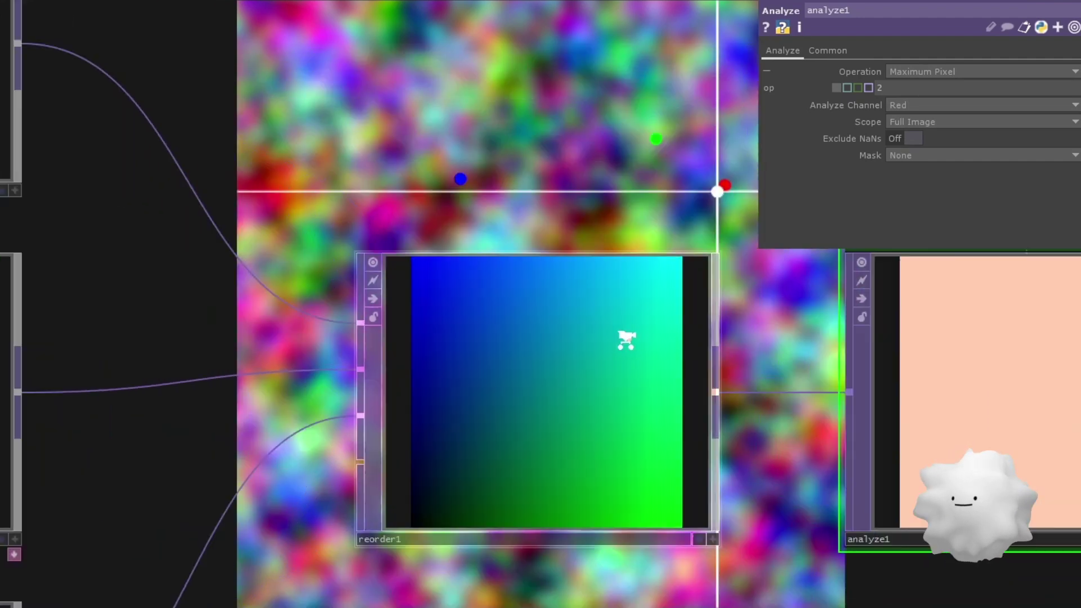
scroll(632, 341, "down", 6)
scroll(806, 367, "up", 4)
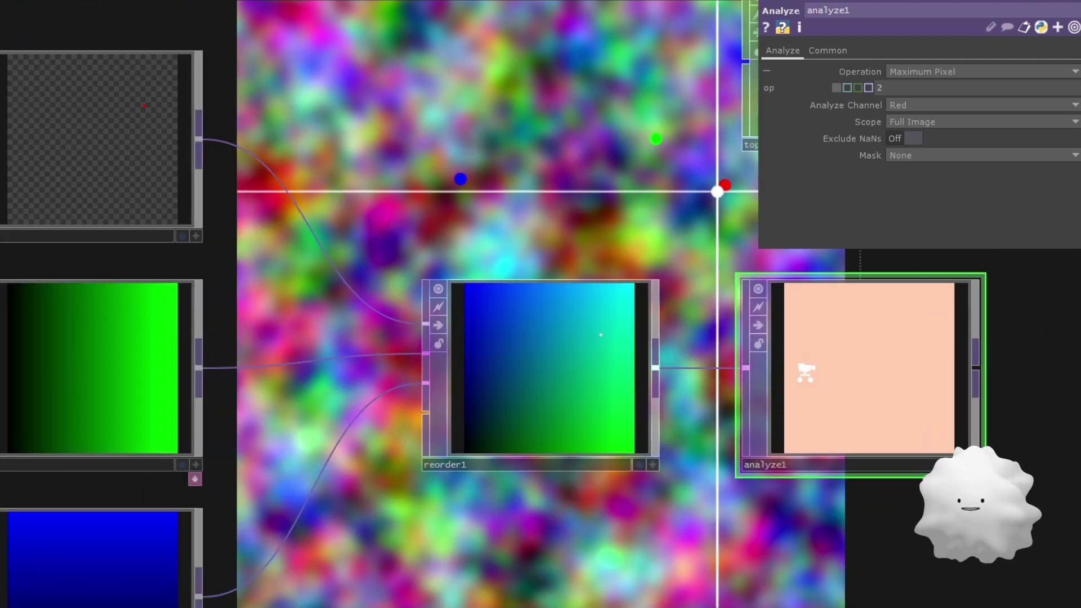
scroll(972, 348, "down", 3)
scroll(972, 348, "down", 1)
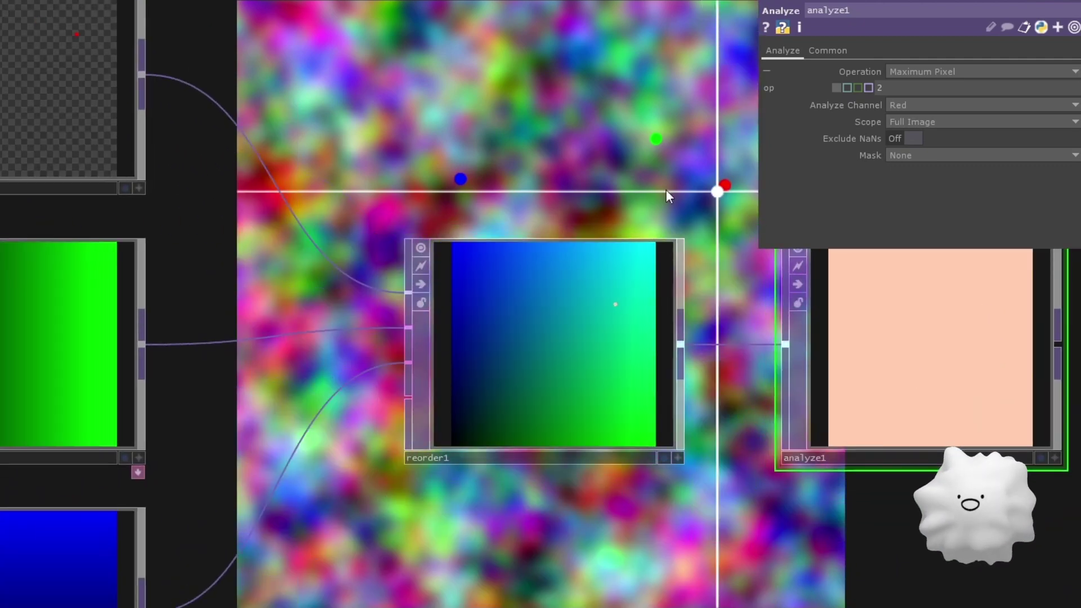
- Select topto1 and analyze1 alternately, and examine how topto1 names analyze1's green channel x and blue channel y
left_click_drag(666, 191, 669, 225)
scroll(828, 355, "down", 4)
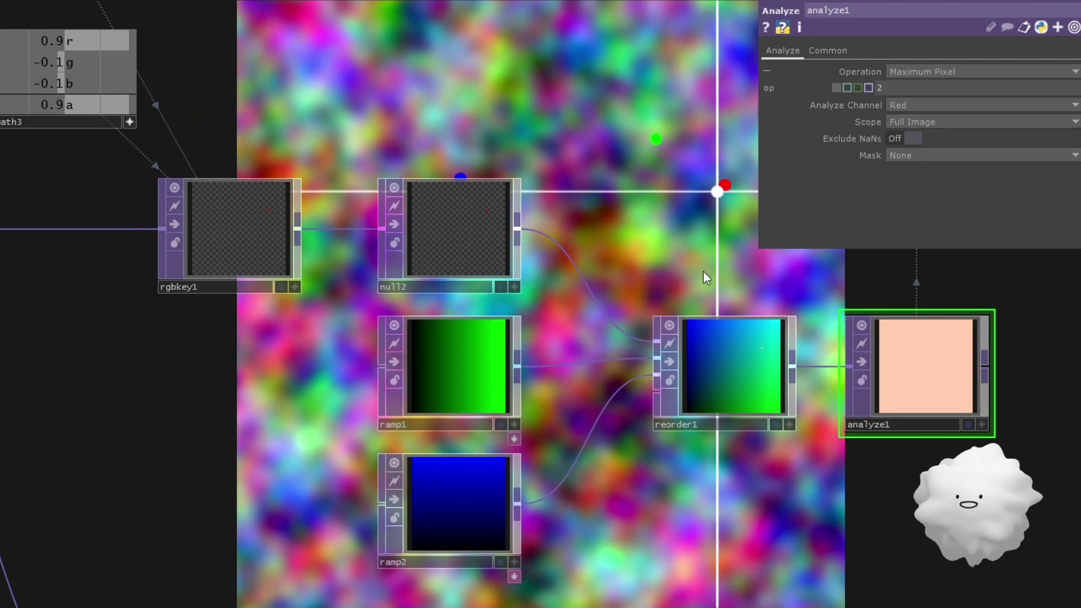
scroll(727, 270, "up", 3)
left_click_drag(661, 297, 314, 364)
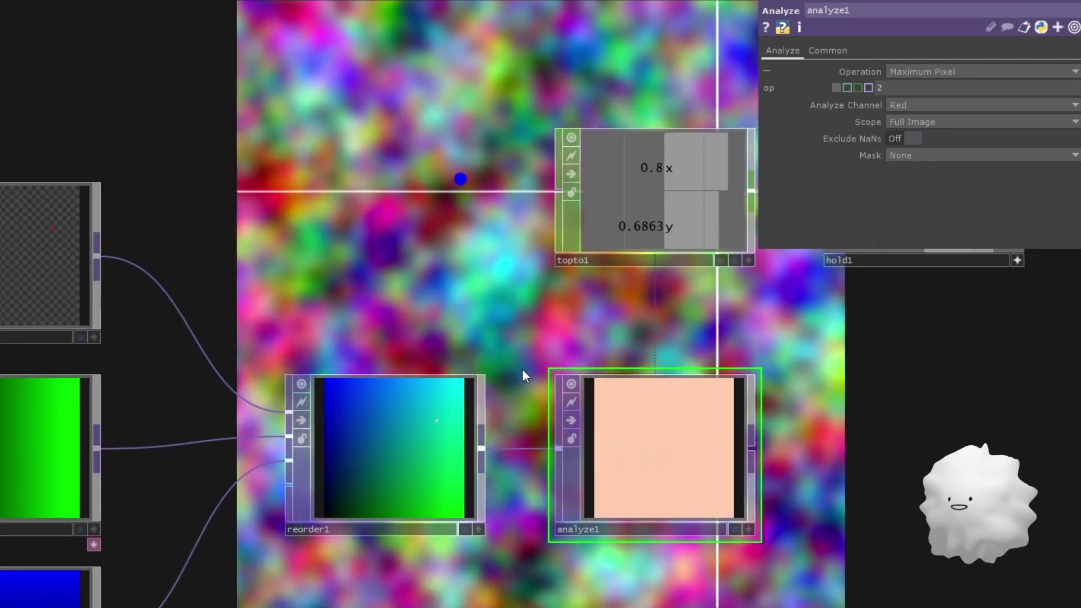
left_click_drag(580, 355, 570, 310)
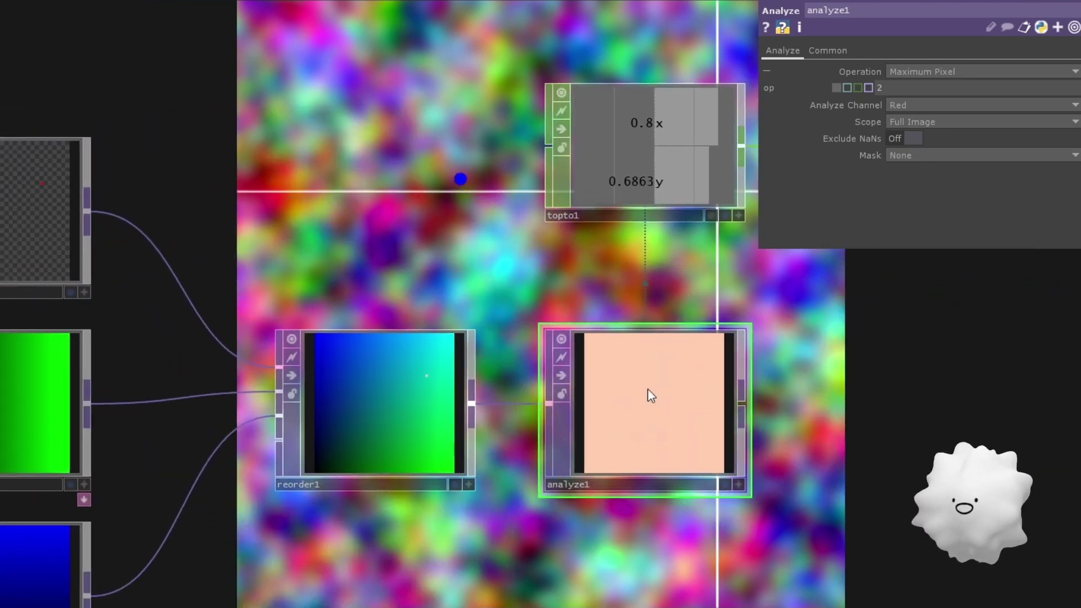
left_click(635, 89)
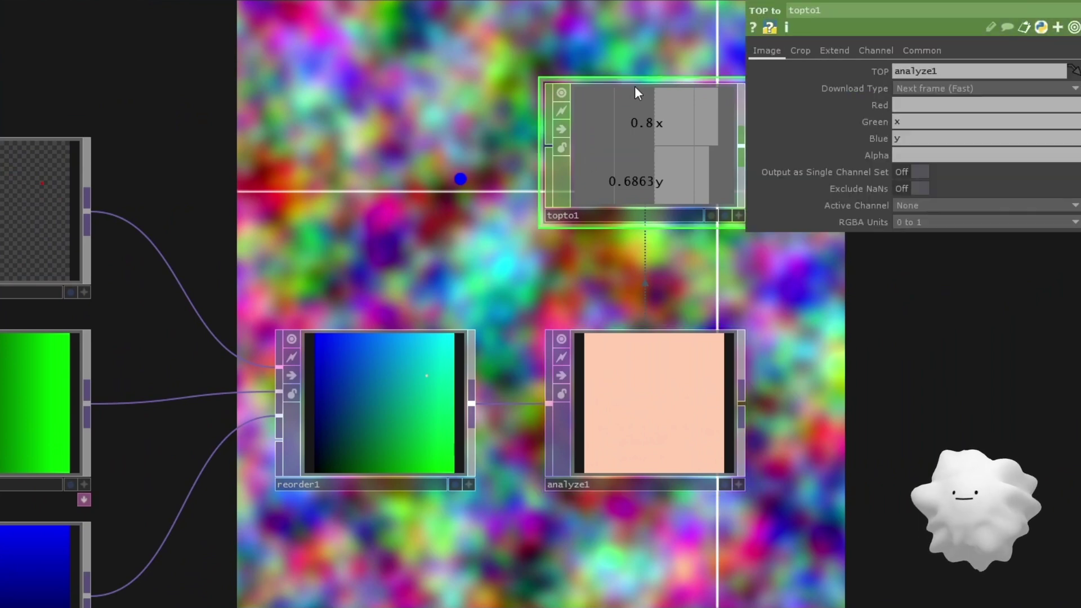
left_click_drag(638, 63, 670, 149)
left_click(610, 423)
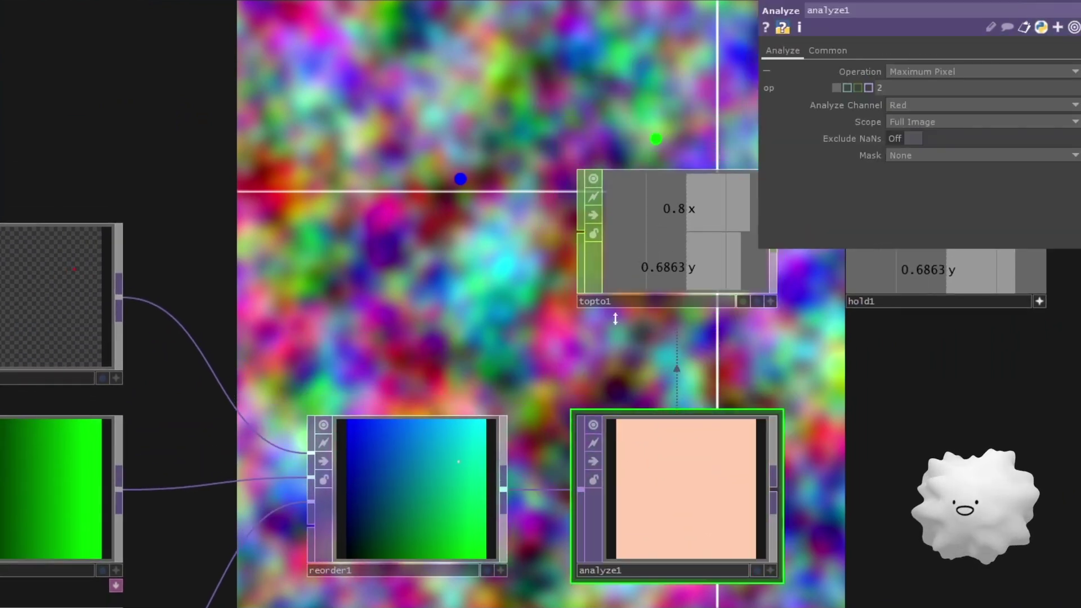
left_click(680, 221)
left_click_drag(504, 334, 550, 300)
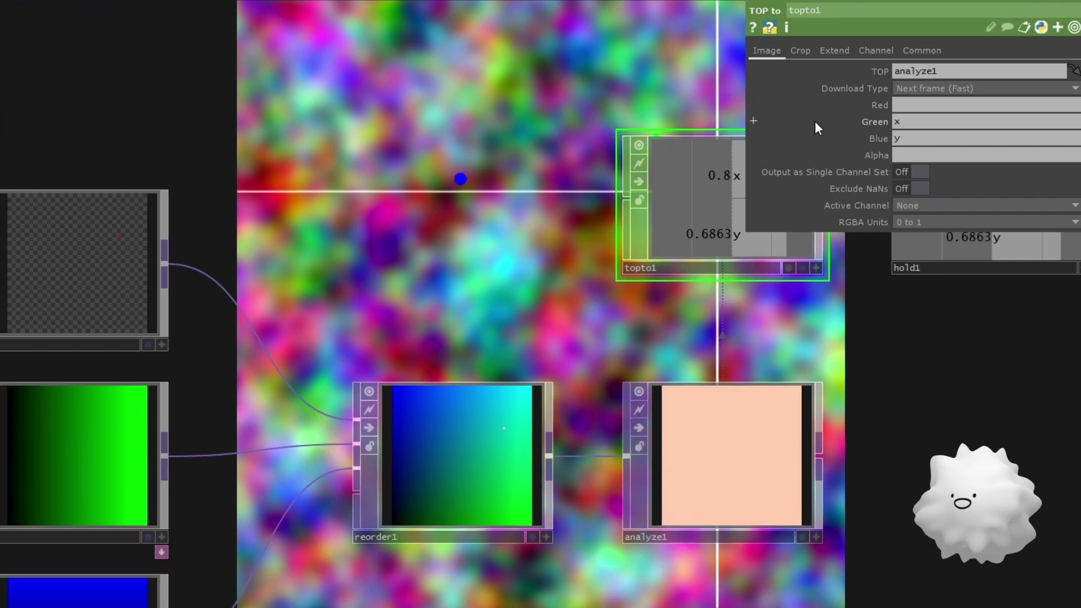
left_click(908, 139)
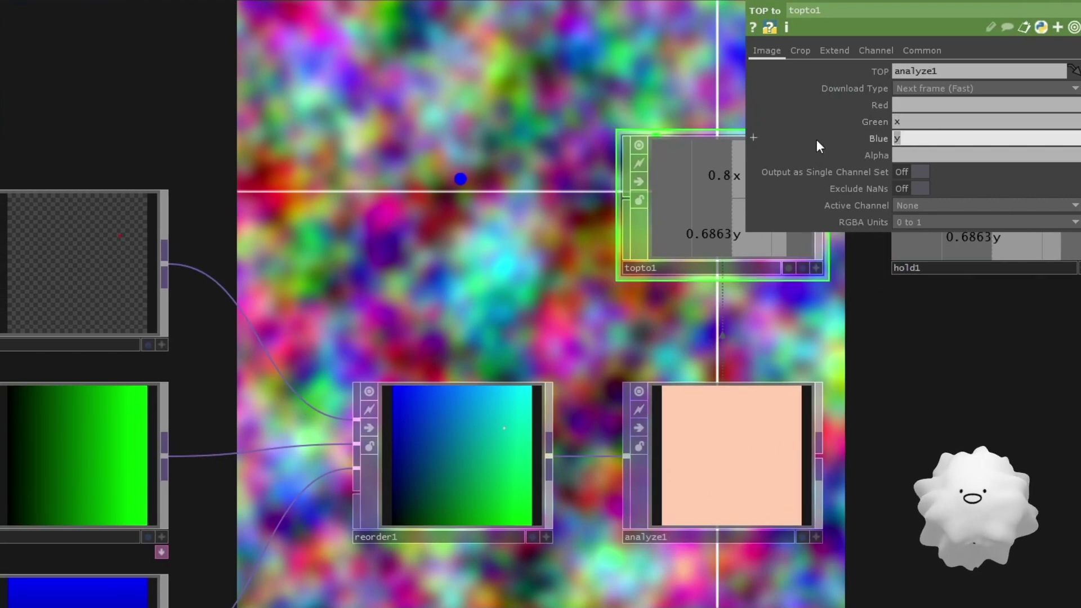
- Compare topto1's x and y coordinates with the moving dot on reorder1's combined gradient
left_click_drag(474, 314, 448, 353)
scroll(448, 353, "down", 3)
scroll(634, 255, "up", 5)
scroll(634, 257, "down", 5)
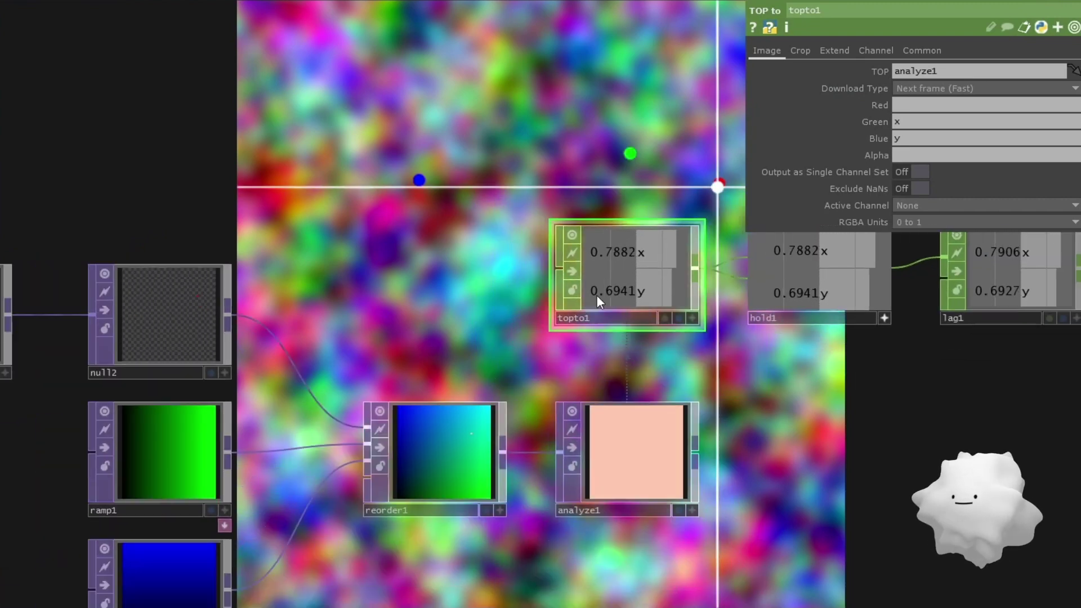
left_click_drag(536, 323, 628, 319)
scroll(552, 450, "up", 5)
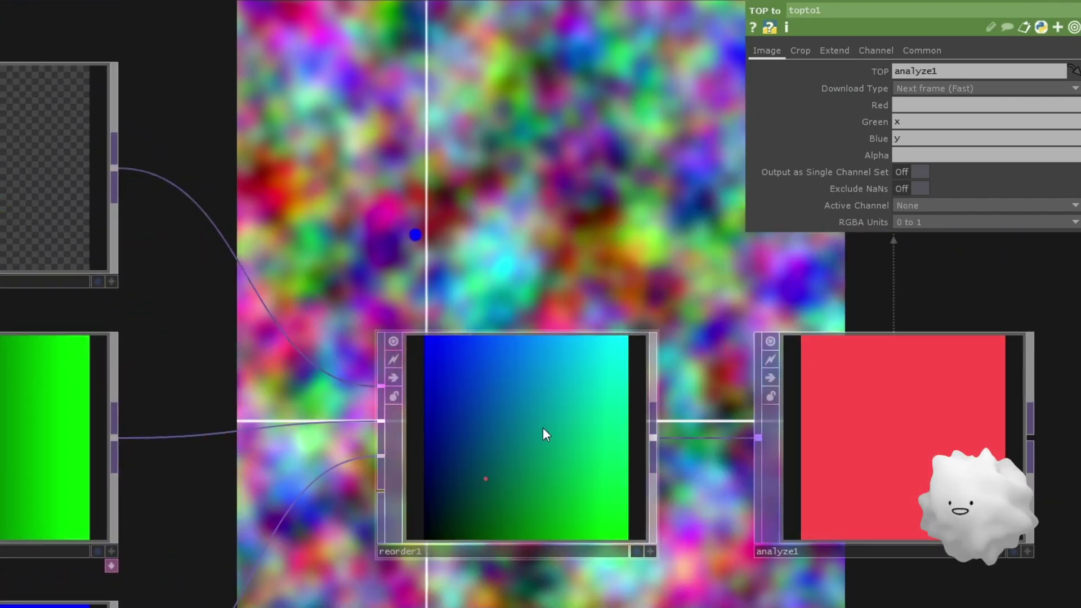
scroll(561, 464, "down", 3)
left_click_drag(526, 361, 675, 360)
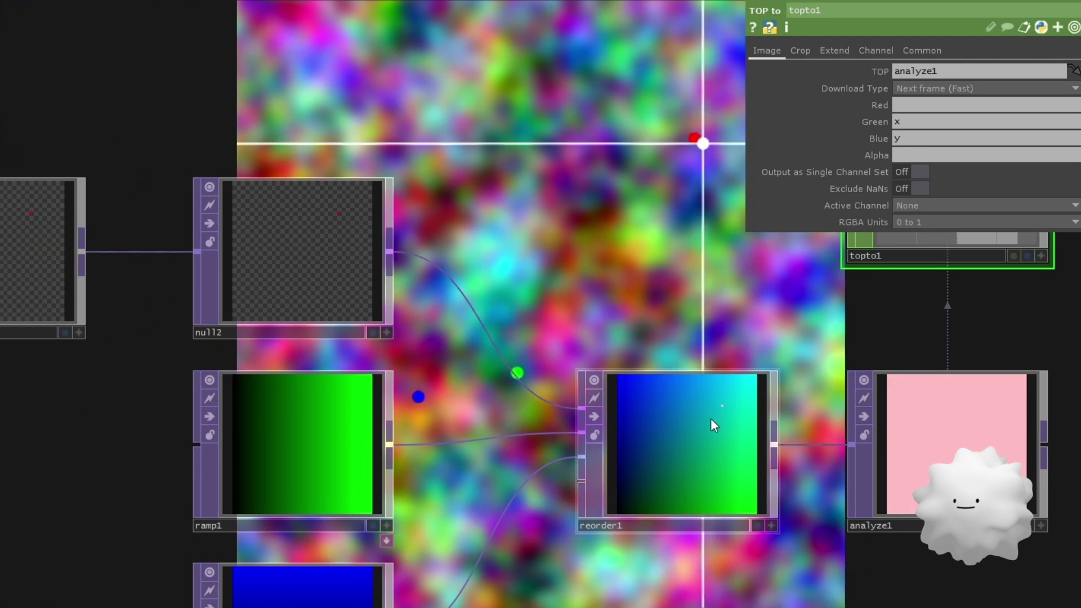
left_click_drag(495, 275, 546, 306)
- Select hold1 and examine its While On sampling between topto1 and lag1
scroll(518, 297, "down", 6)
scroll(714, 259, "up", 3)
left_click_drag(615, 351, 161, 344)
left_click_drag(598, 388, 819, 429)
left_click(592, 335)
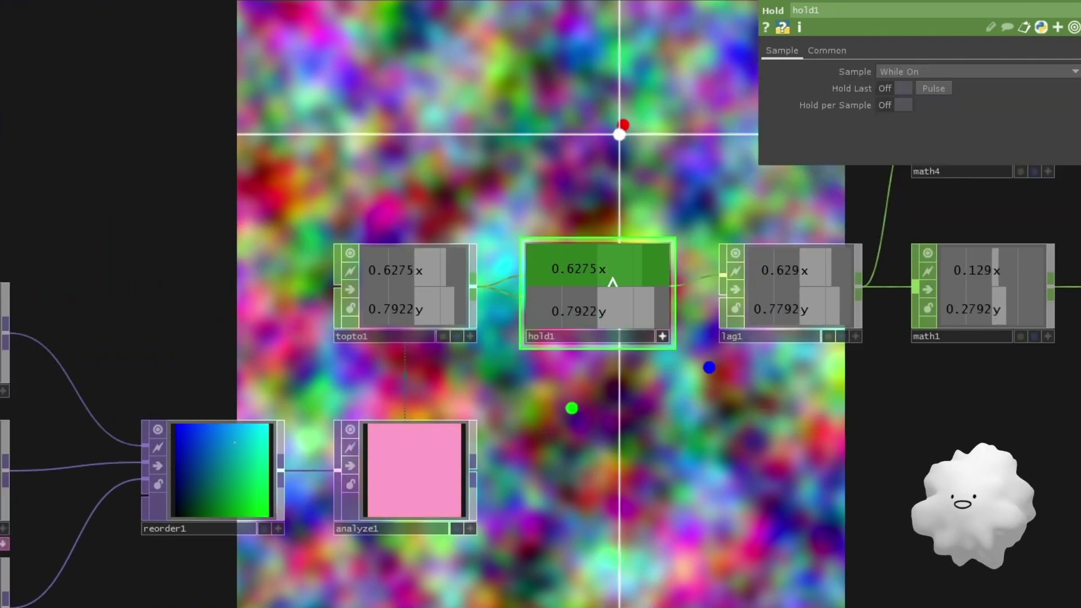
left_click_drag(579, 210, 851, 253)
- Raise noise4's amplitude to 1.86, reduce it to 0.86, and compare topto1's output with hold1's held coordinates
left_click(666, 326)
scroll(670, 318, "down", 3)
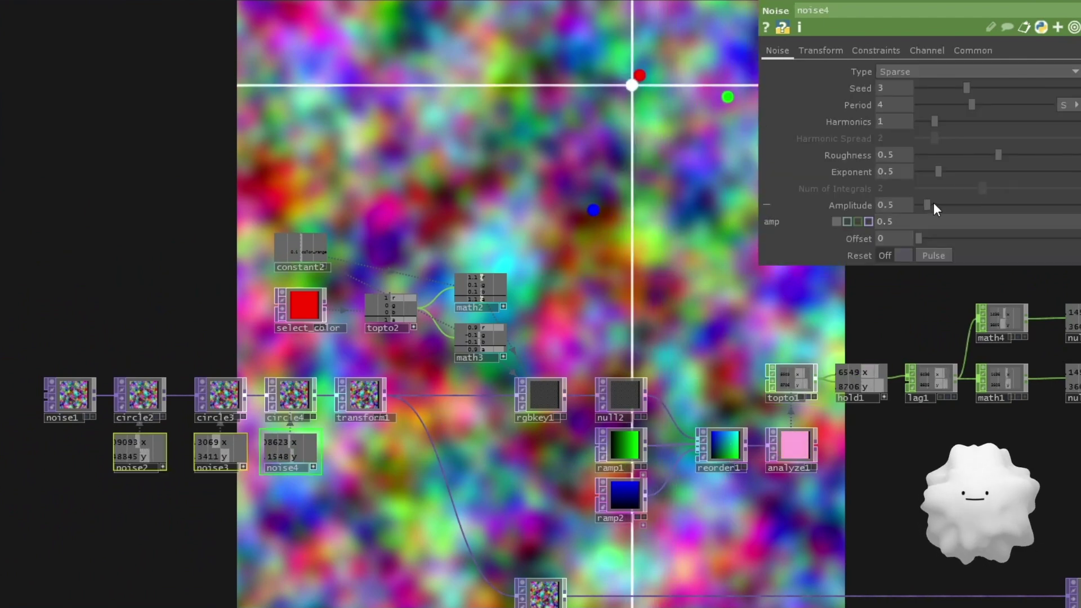
left_click_drag(933, 205, 948, 203)
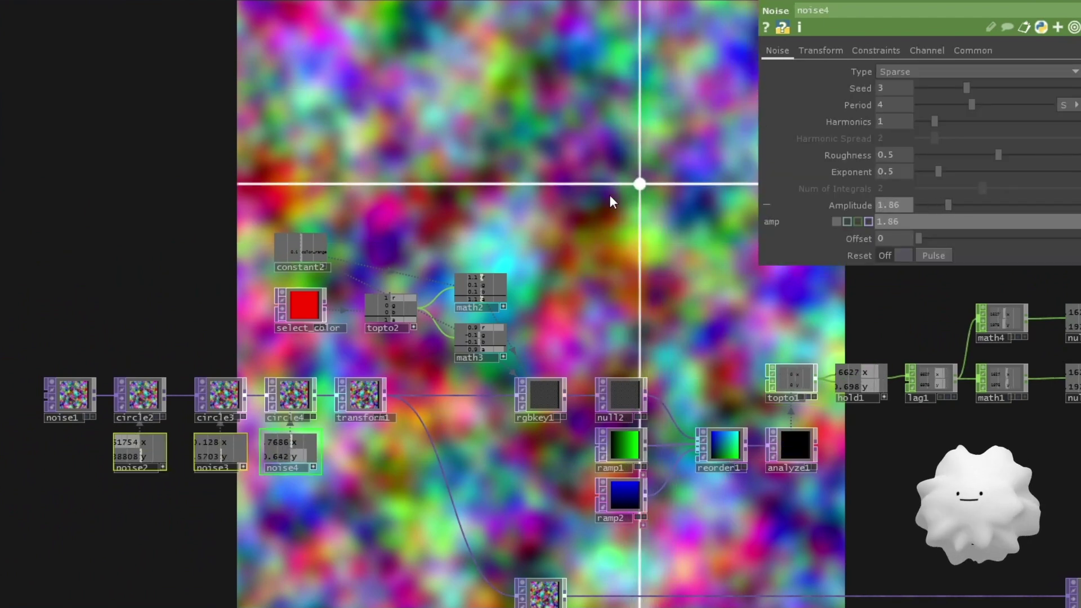
left_click(934, 205)
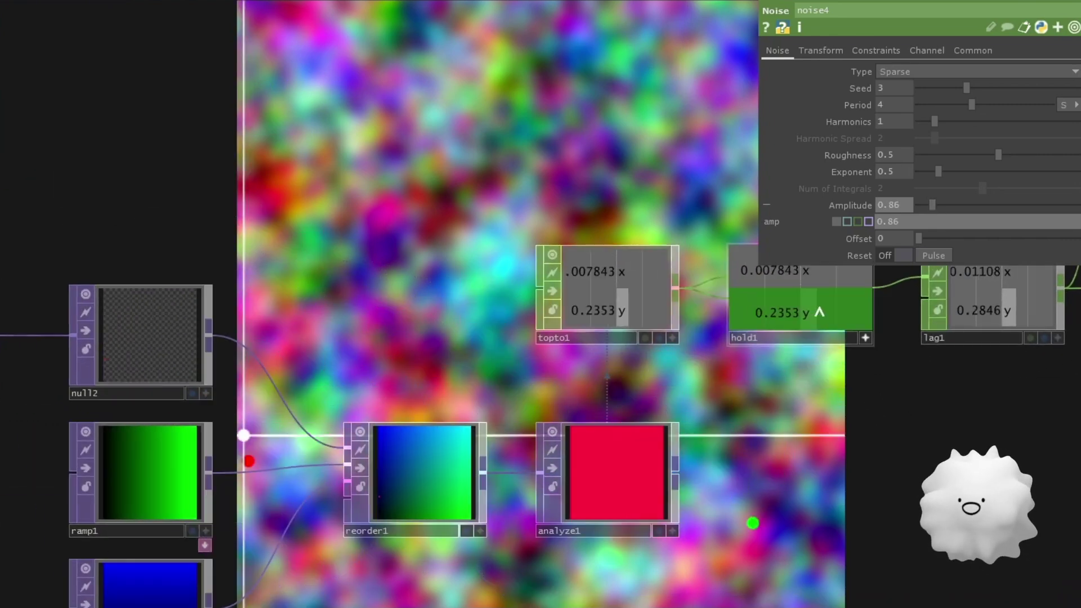
left_click_drag(816, 402, 759, 488)
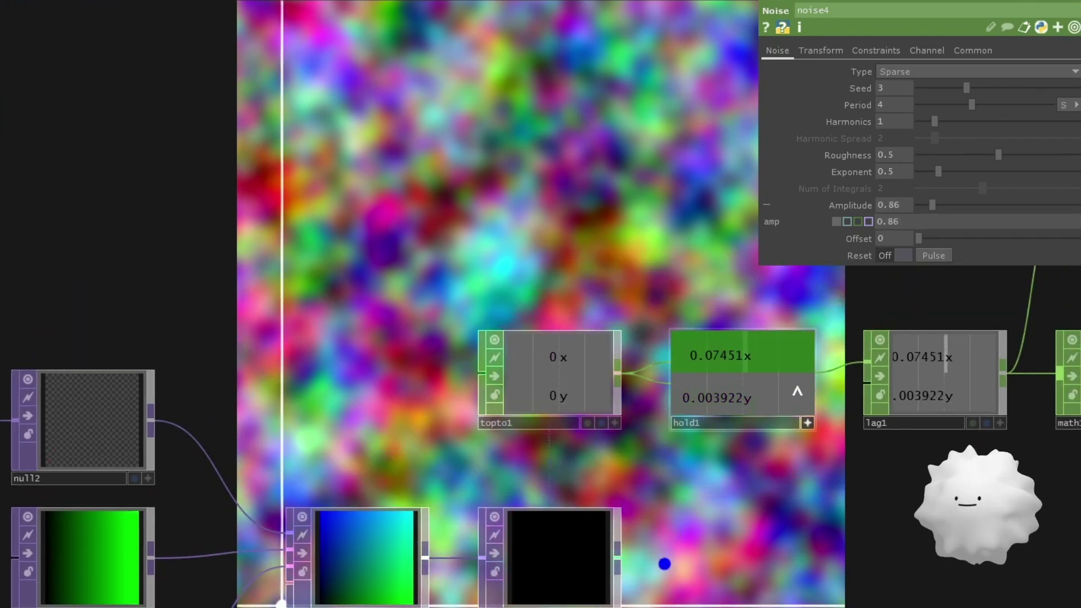
scroll(774, 456, "down", 2)
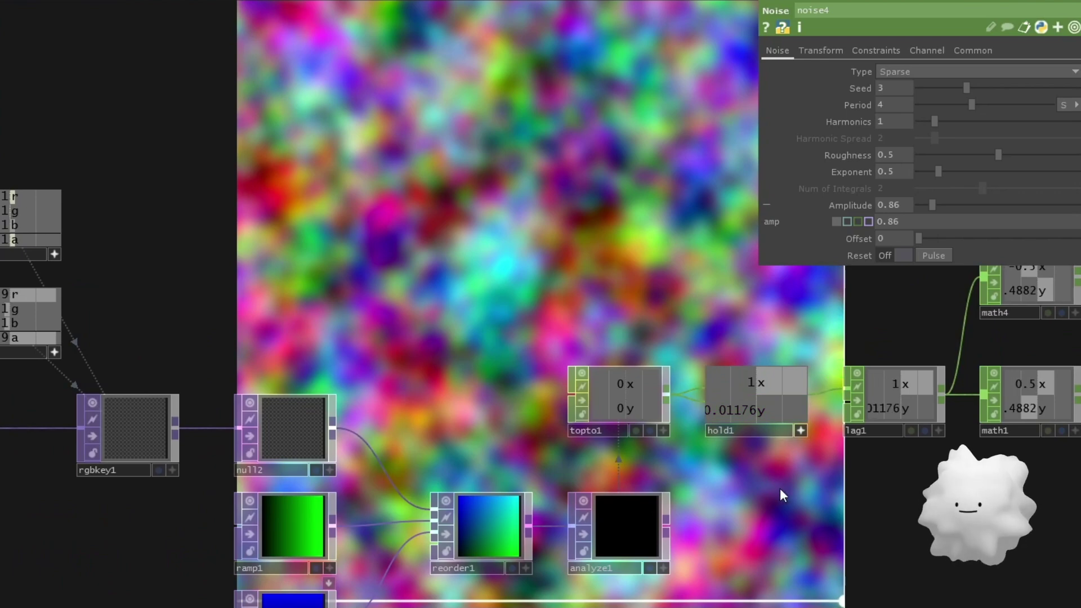
scroll(779, 488, "down", 2)
scroll(258, 443, "down", 1)
scroll(176, 539, "up", 3)
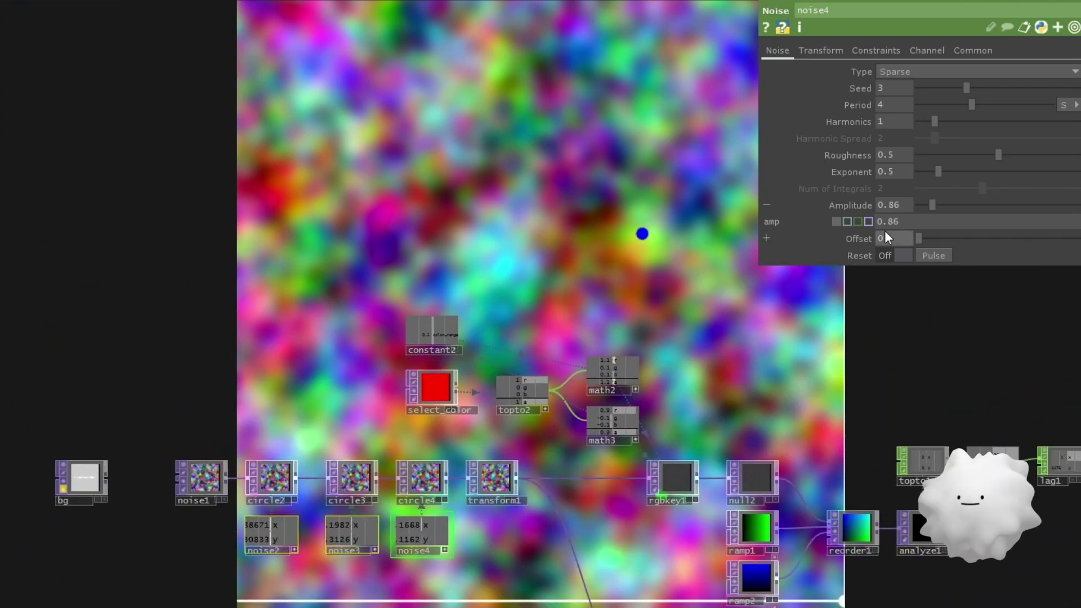
- Set noise4's amplitude to 0.4
left_click(888, 206)
type("0.4")
key("Return")
- Select lag1 after hold1 and examine its lag settings and how it feeds math1 and math4
left_click_drag(966, 449, 643, 392)
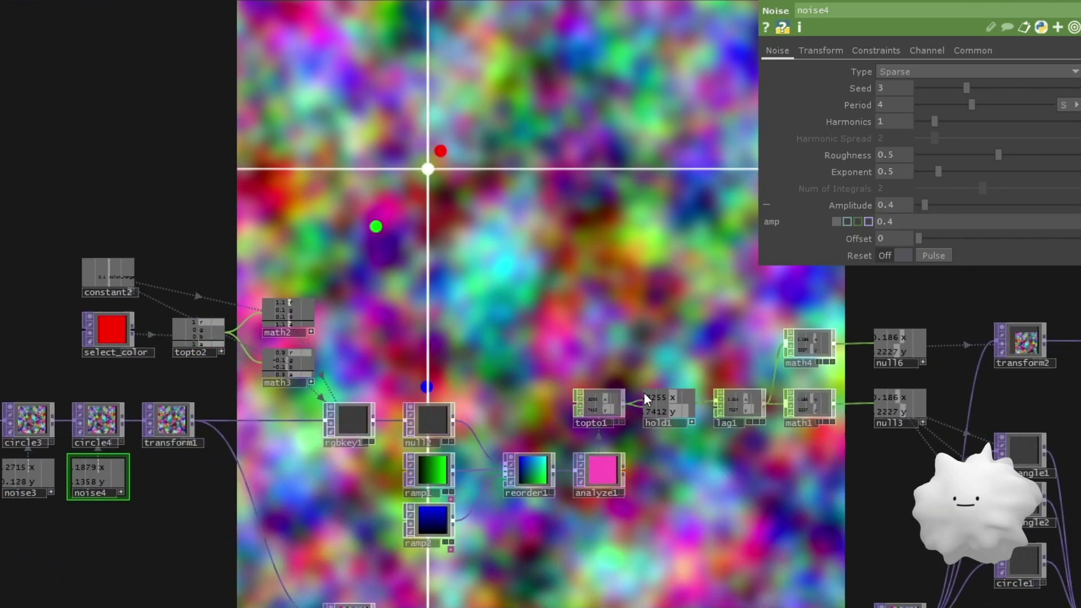
scroll(685, 460, "up", 5)
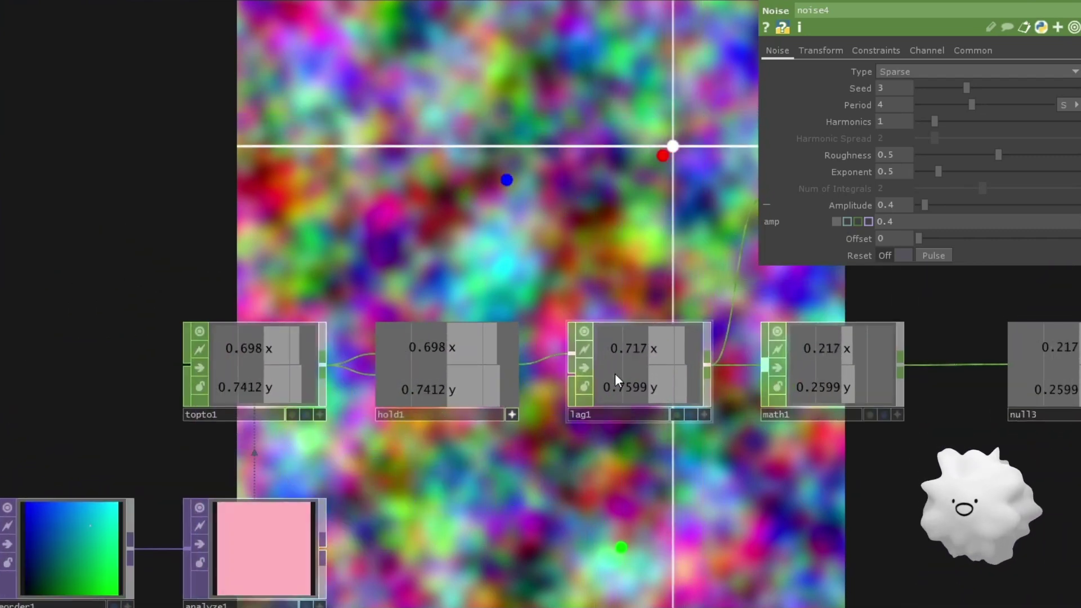
left_click(614, 380)
scroll(602, 366, "down", 1)
scroll(598, 300, "down", 2)
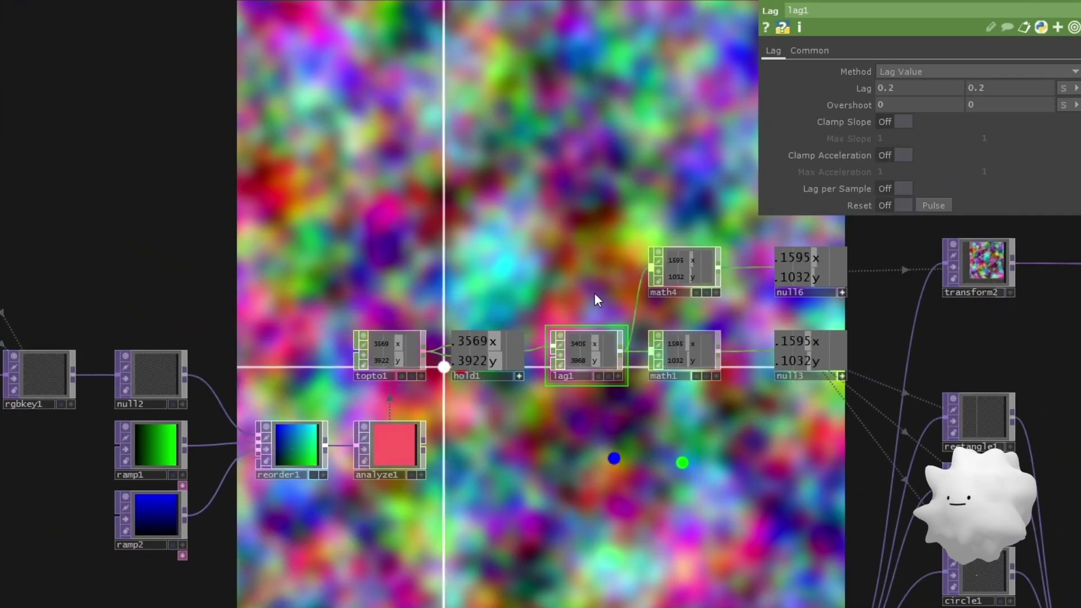
- Examine math1's range remapping, and select rectangle1 and circle1 to see how null3's coordinates drive circle1's center
left_click_drag(711, 442, 481, 325)
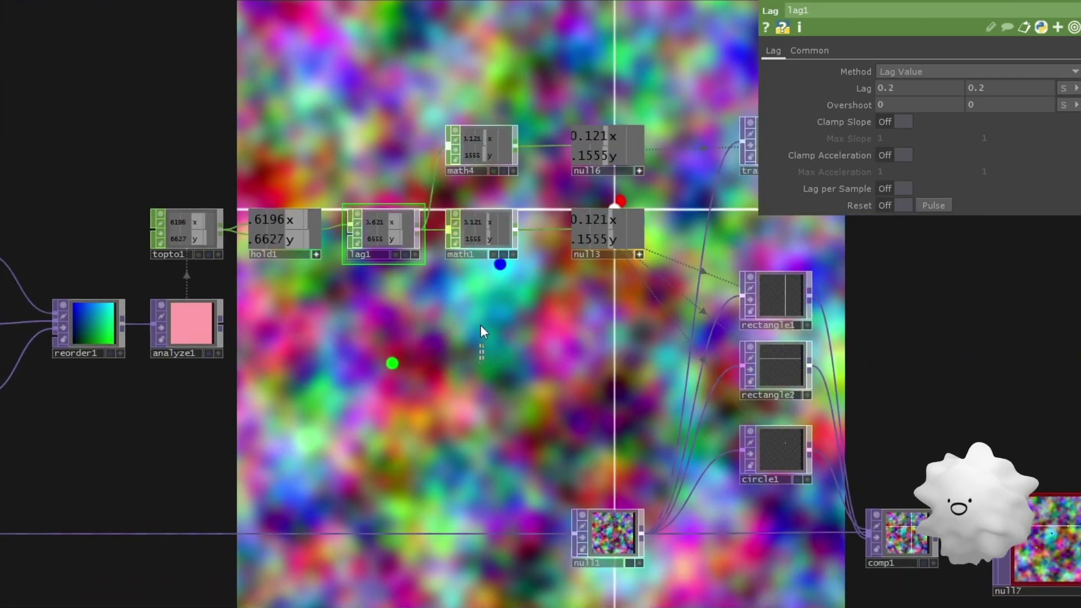
right_click_drag(481, 325, 484, 239)
left_click_drag(521, 301, 406, 273)
right_click_drag(629, 188, 684, 252)
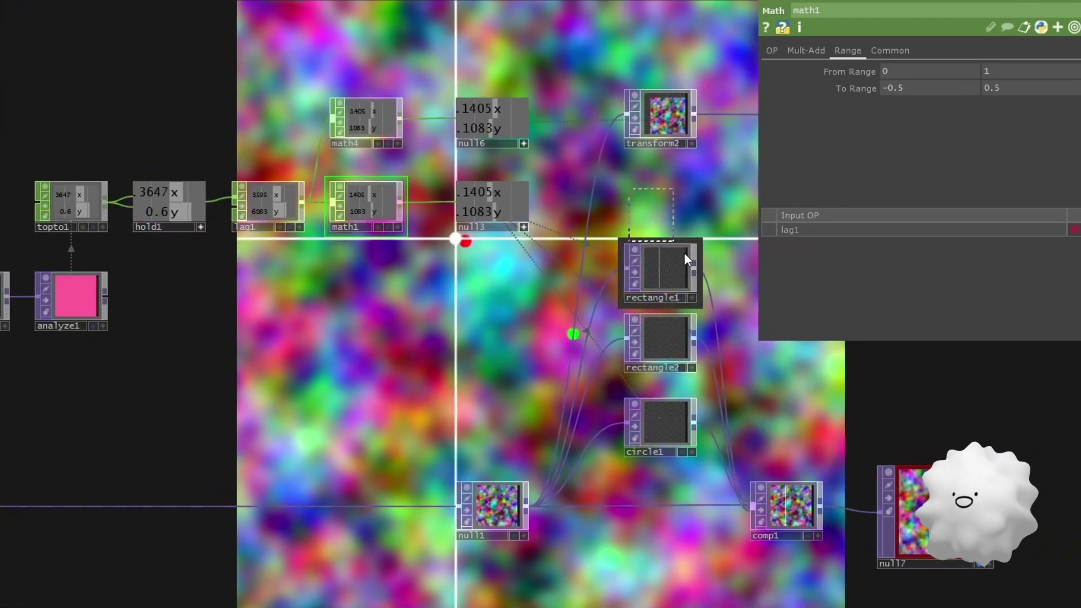
left_click(683, 252)
left_click(660, 423)
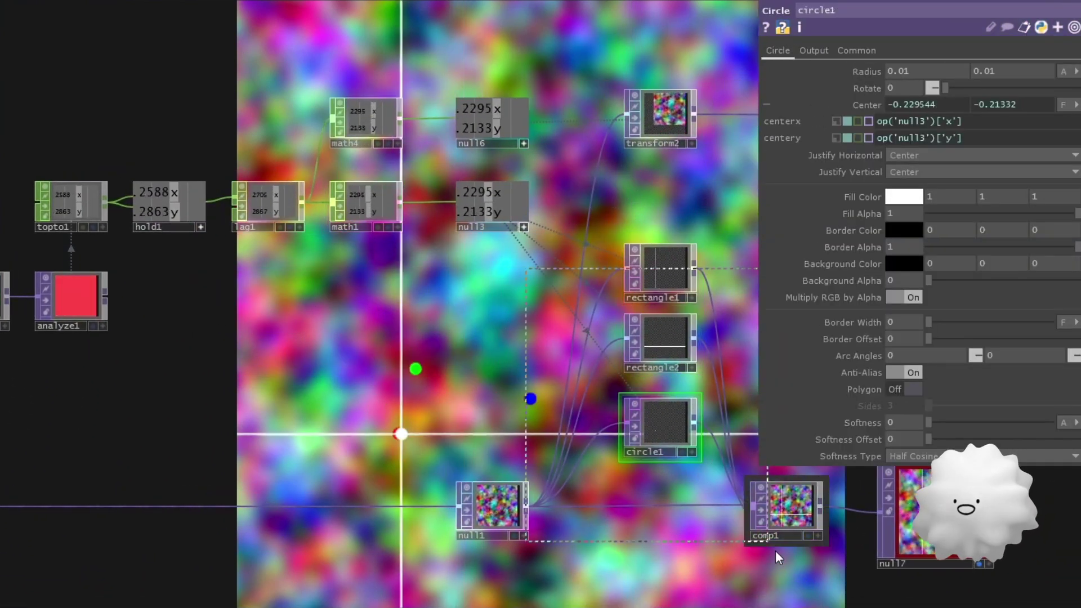
- Leave the Color_tracking network and enter the Motion_tracking container
right_click_drag(775, 551, 776, 553)
scroll(534, 449, "down", 3)
scroll(658, 426, "down", 1)
left_click_drag(253, 439, 508, 415)
scroll(658, 426, "down", 2)
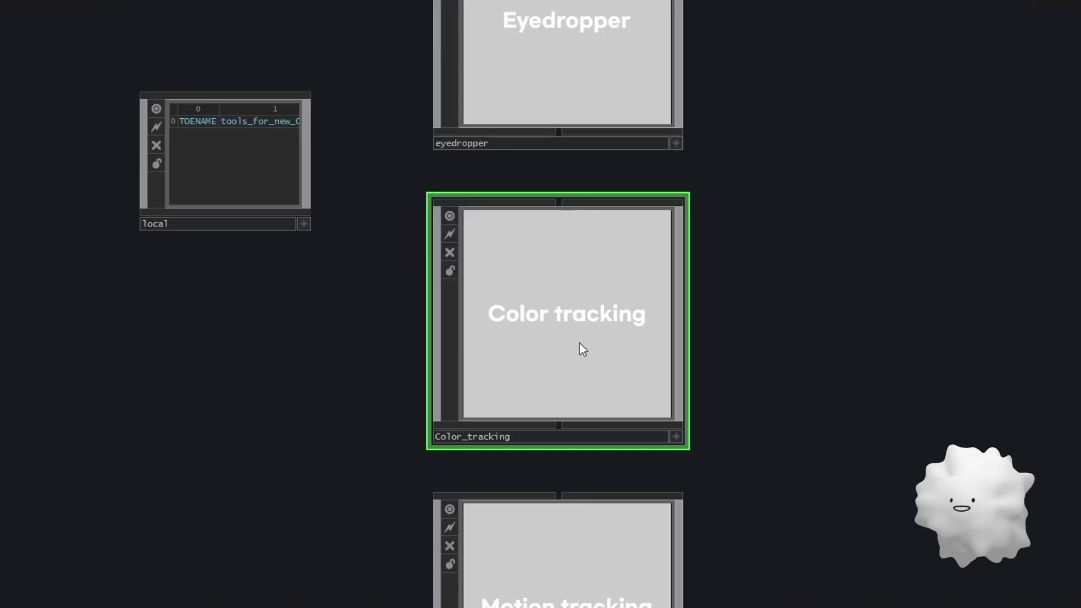
left_click_drag(361, 351, 377, 147)
key("i")
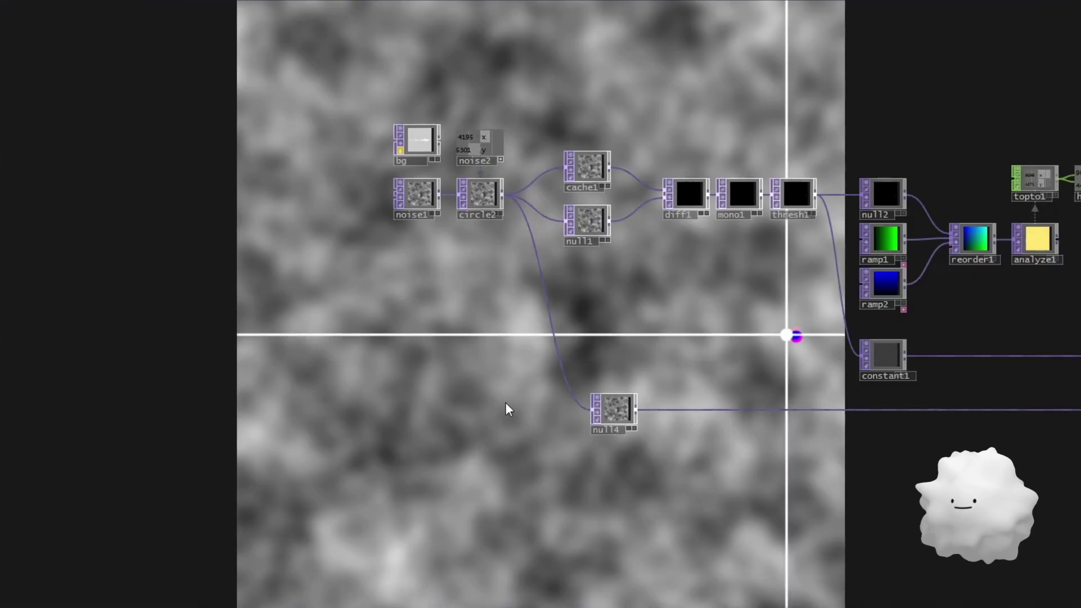
- Examine the motion-tracking network's layout, selecting constant1 and circle2, and see how circle2 feeds cache1 and null1
scroll(411, 325, "down", 5)
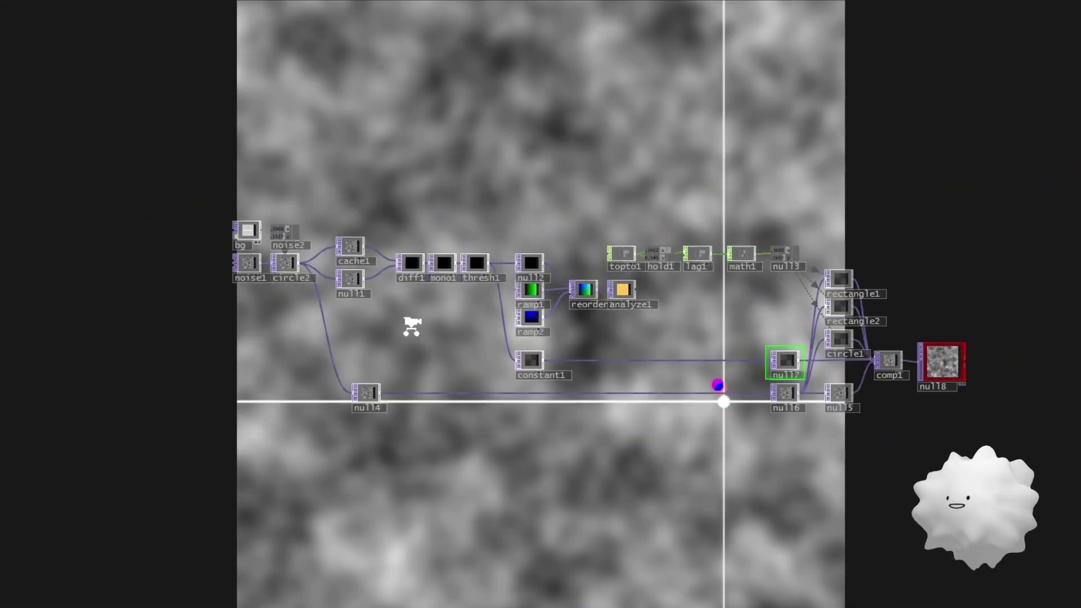
scroll(411, 326, "up", 4)
right_click_drag(120, 112, 1024, 529)
scroll(792, 489, "down", 2)
left_click(660, 414)
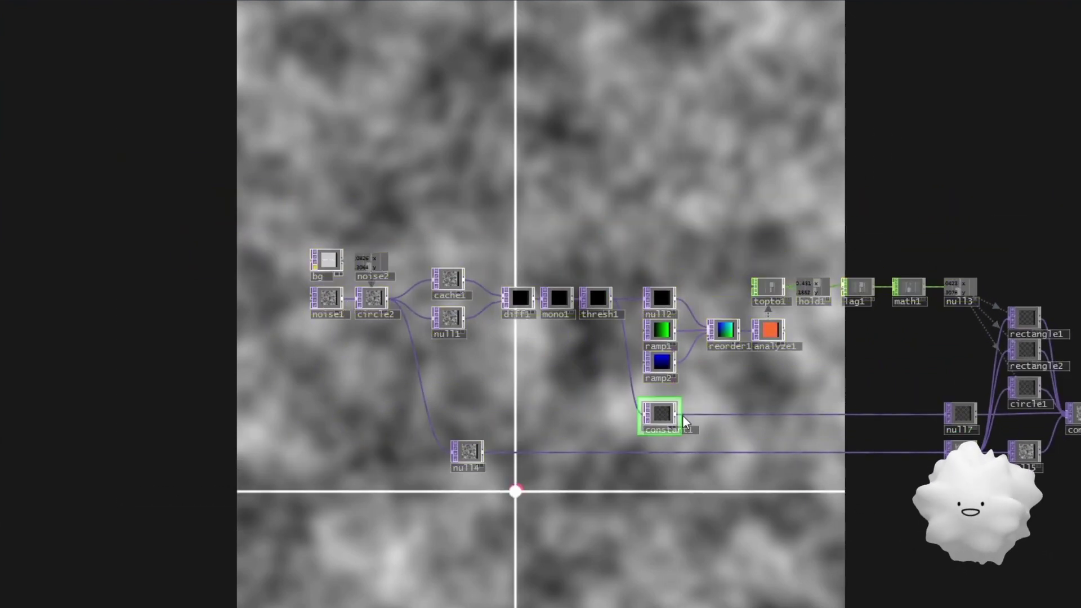
scroll(458, 381, "up", 3)
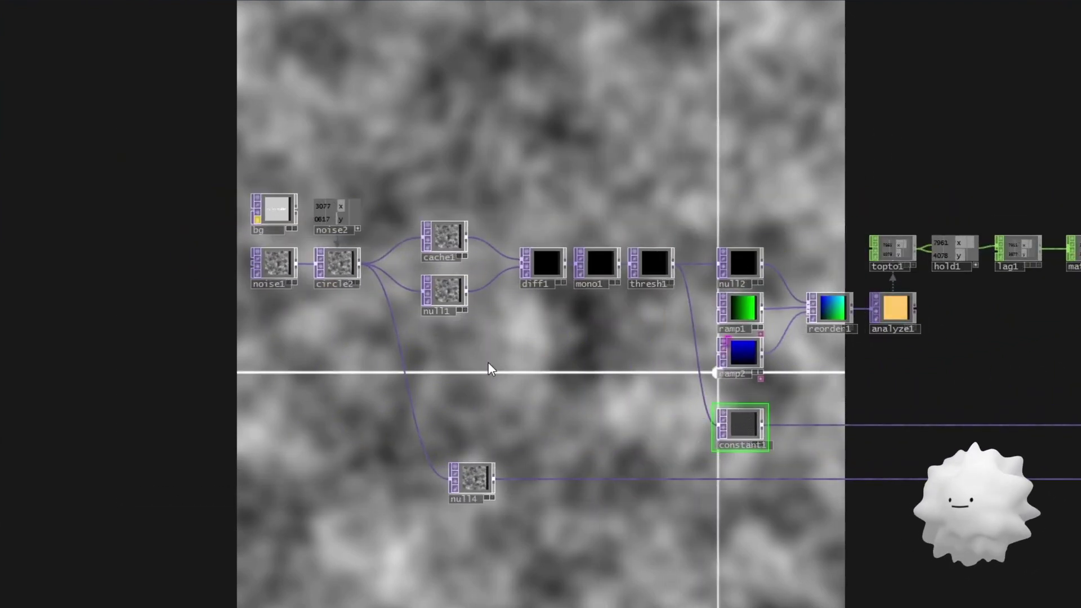
scroll(593, 260, "up", 5)
left_click_drag(588, 428, 1058, 518)
left_click(360, 366)
scroll(615, 304, "up", 2)
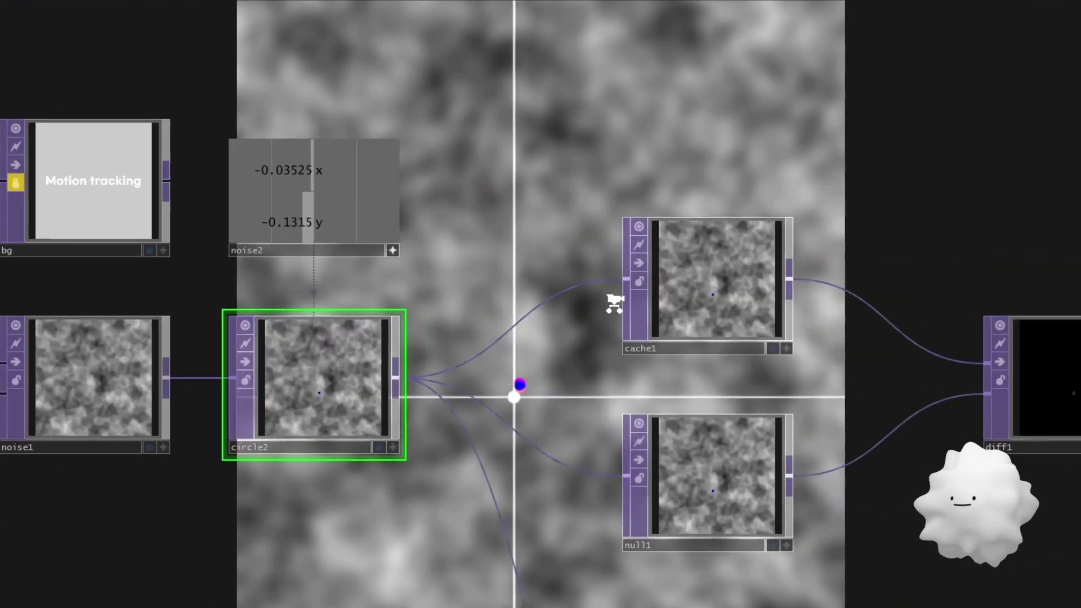
- Select cache1 and show its parameters to examine its cache size and output index
left_click(676, 293)
left_click(738, 487)
left_click(744, 308)
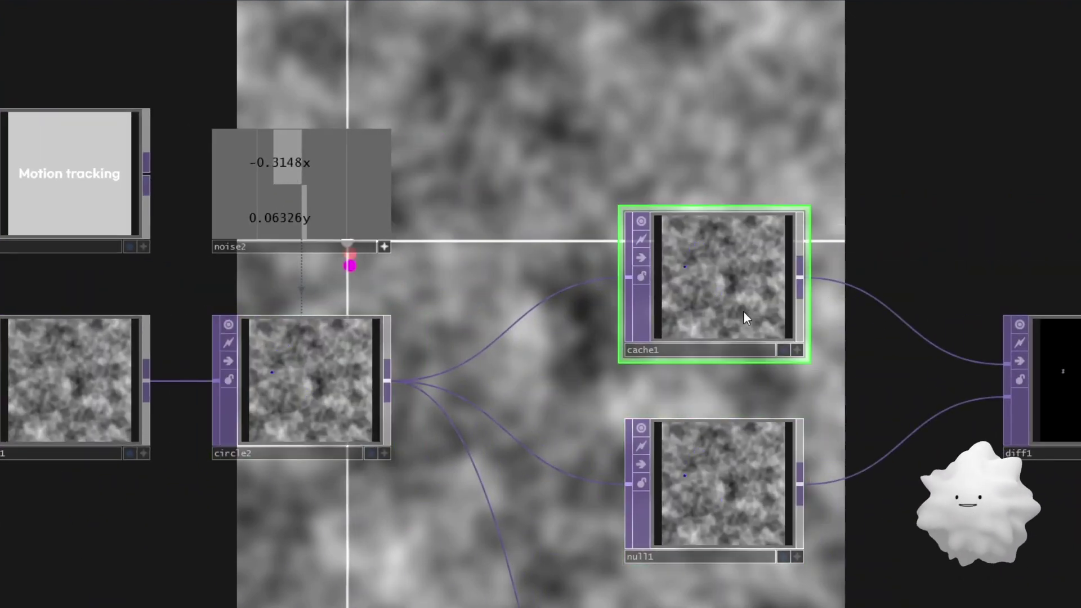
key("p")
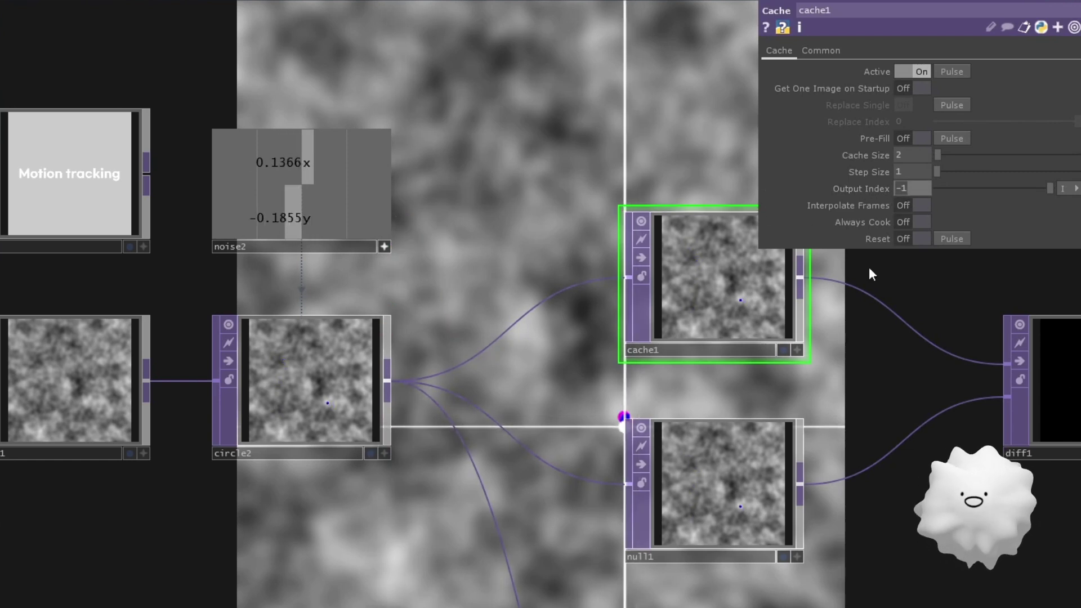
- Compare cache1's delayed frame with null1's current frame by selecting each in turn
left_click_drag(854, 366, 700, 361)
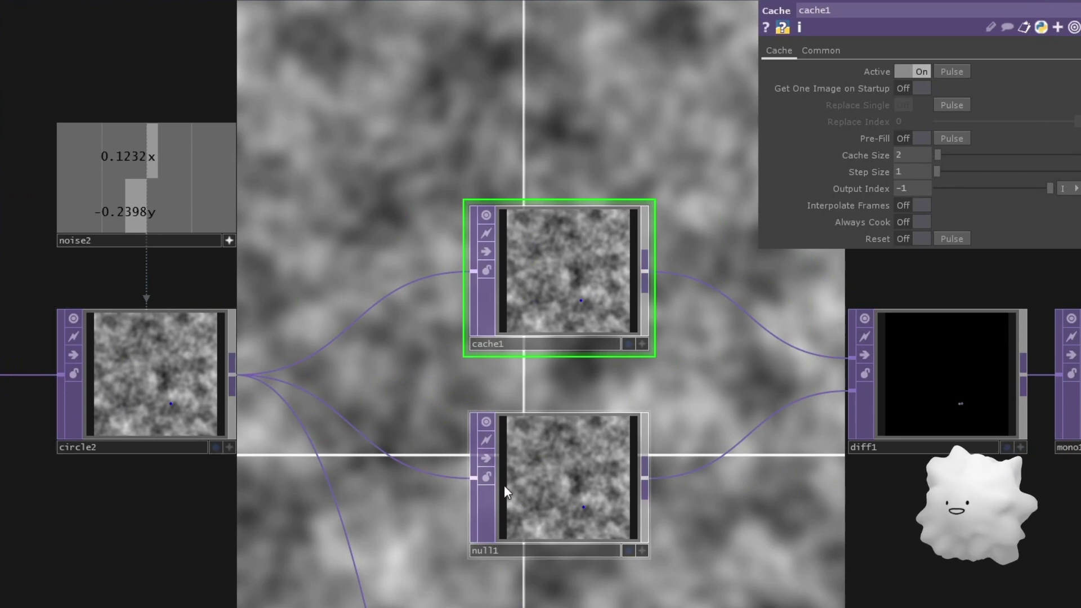
left_click(561, 488)
left_click(578, 281)
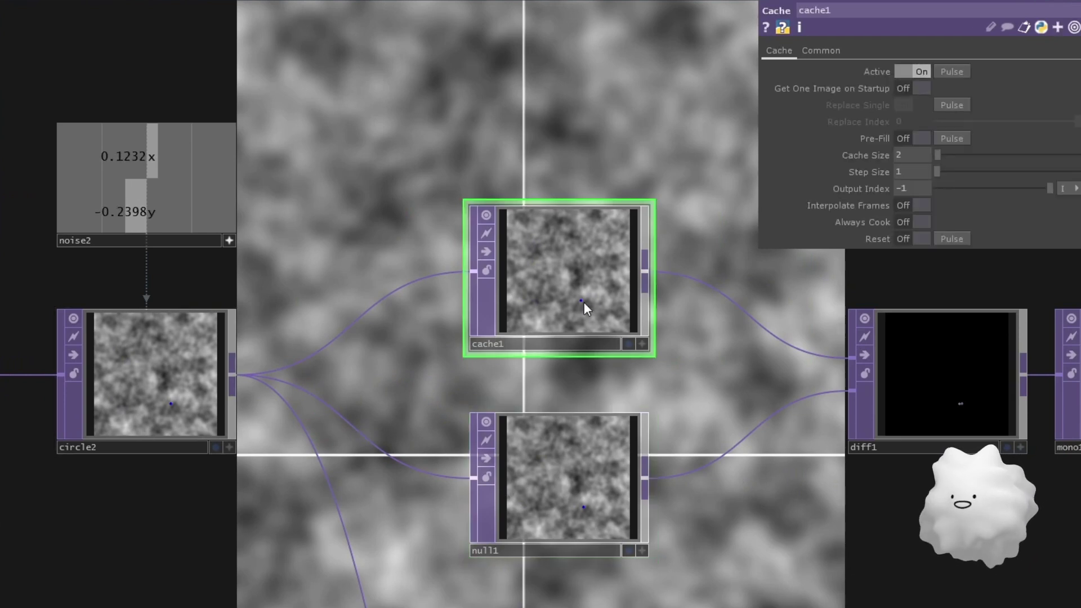
left_click(586, 483)
left_click(578, 313)
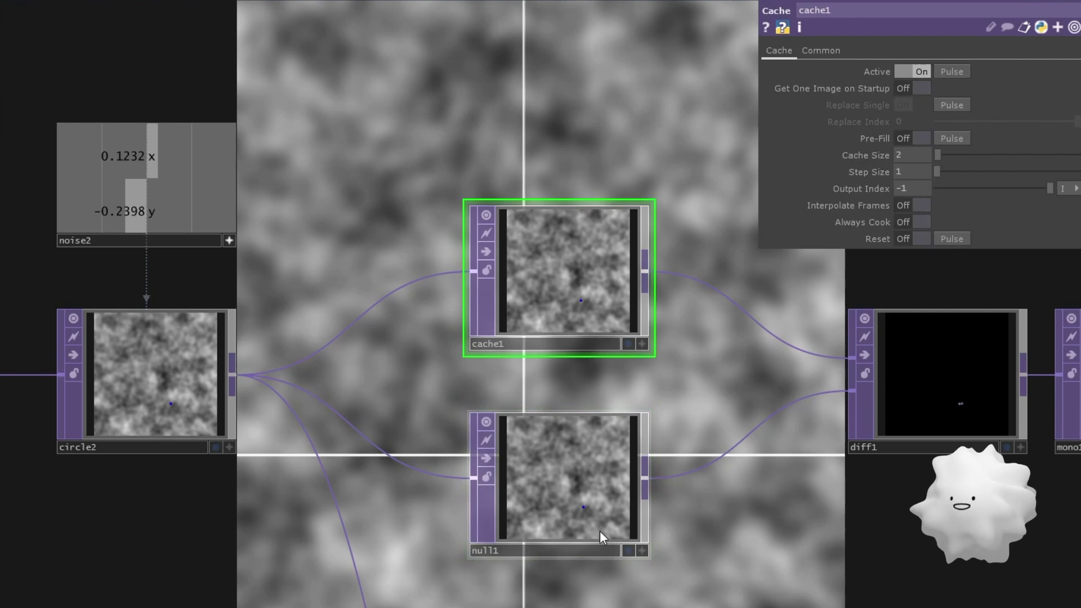
- Examine diff1's output against its cache1 and null1 inputs, looking closely at the circle's two positions
left_click(948, 393)
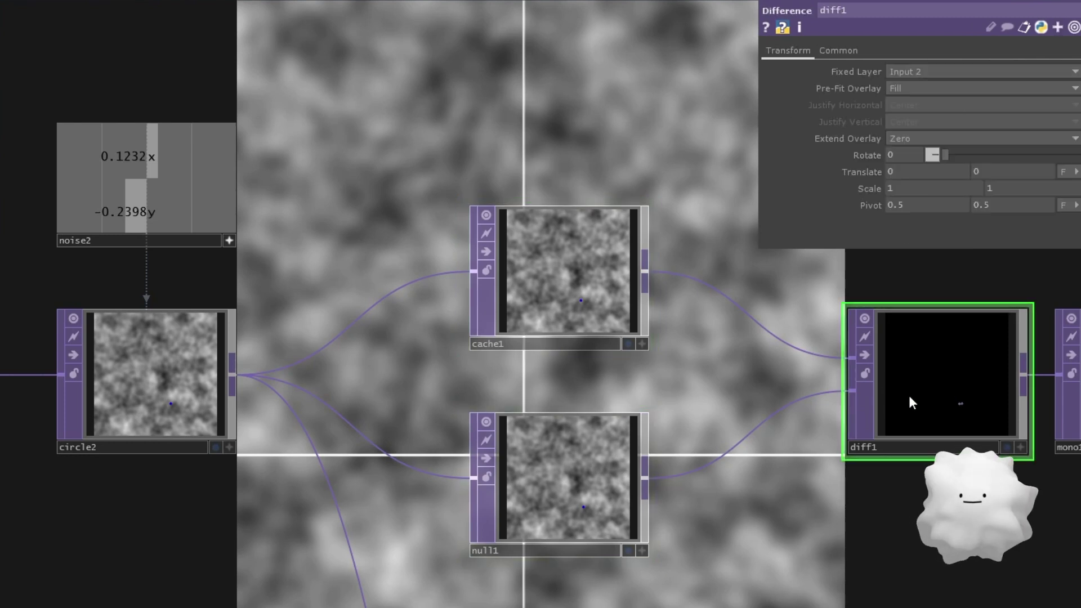
scroll(911, 402, "up", 3)
left_click_drag(790, 508, 609, 420)
left_click(273, 194)
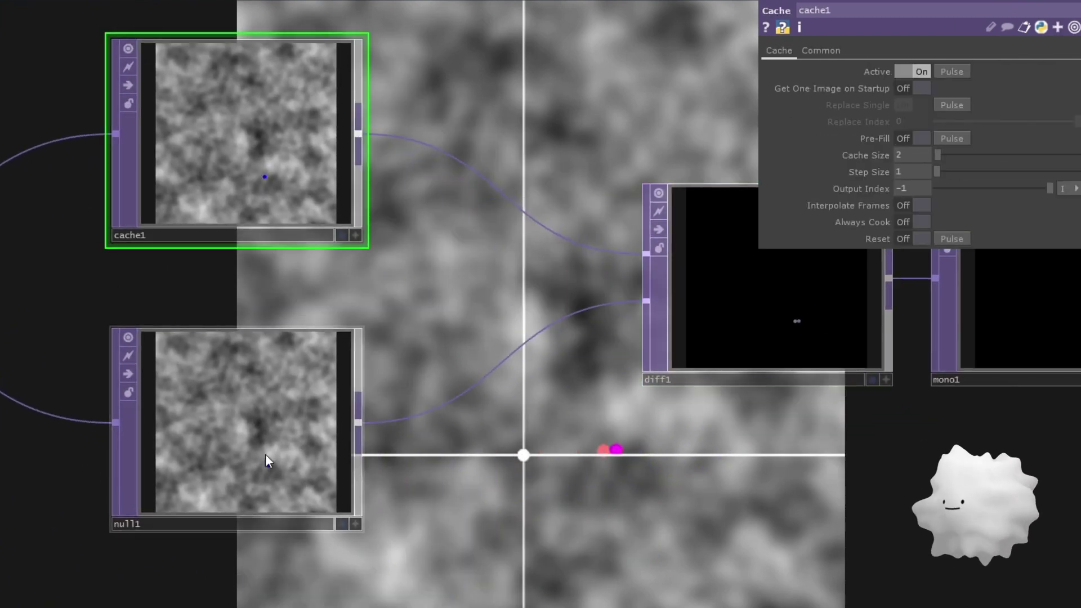
left_click(265, 475)
left_click(275, 176)
scroll(638, 461, "up", 5)
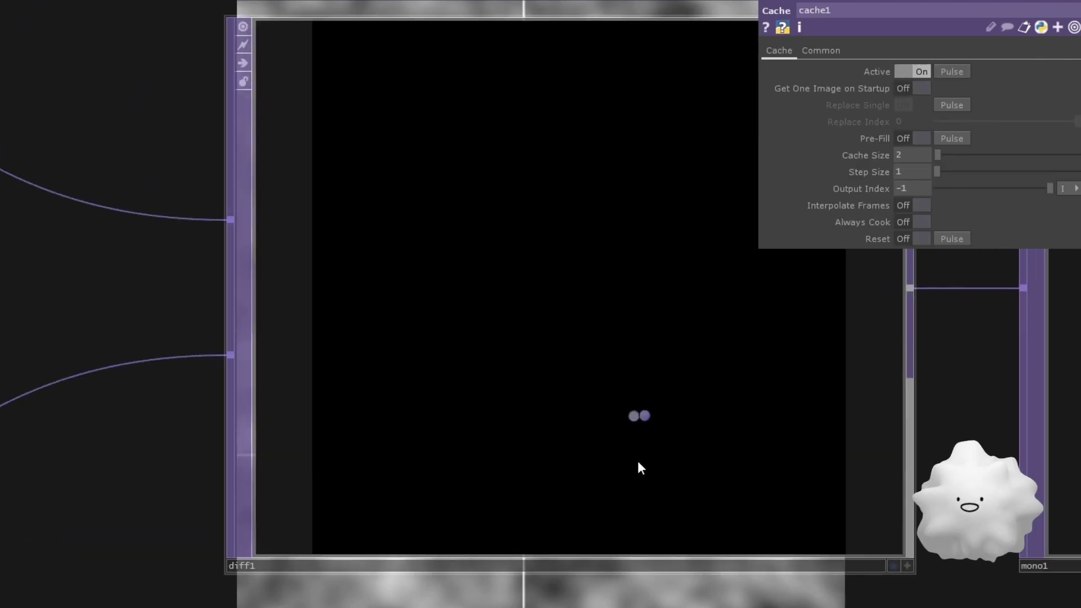
scroll(637, 460, "up", 5)
left_click(754, 338)
scroll(732, 326, "up", 3)
scroll(687, 354, "down", 5)
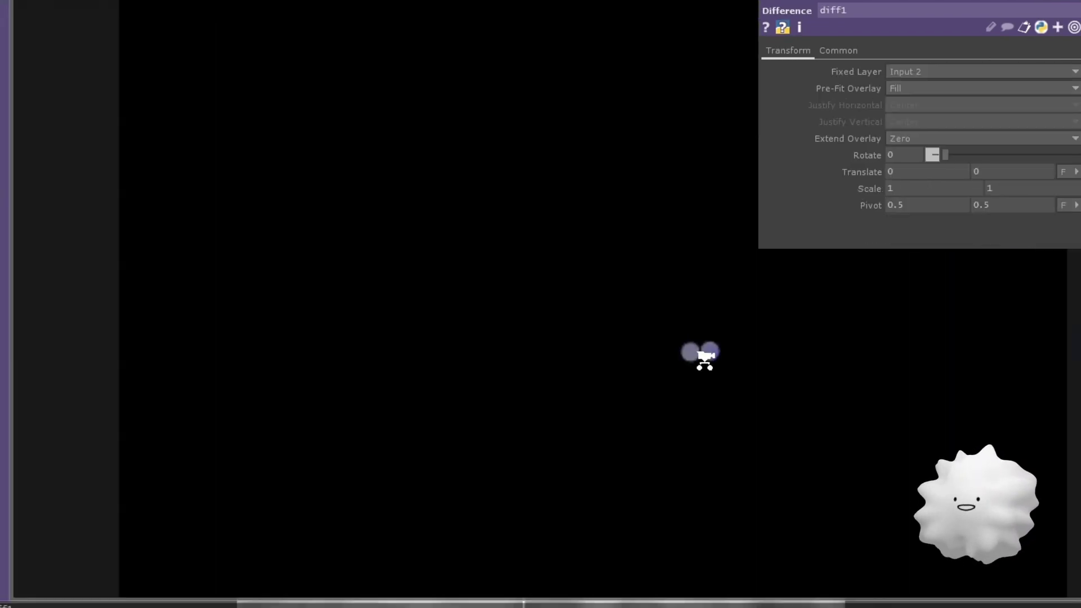
scroll(688, 359, "down", 10)
- Select mono1 and examine how it converts diff1's output to monochrome
left_click_drag(845, 470, 427, 456)
scroll(442, 471, "down", 2)
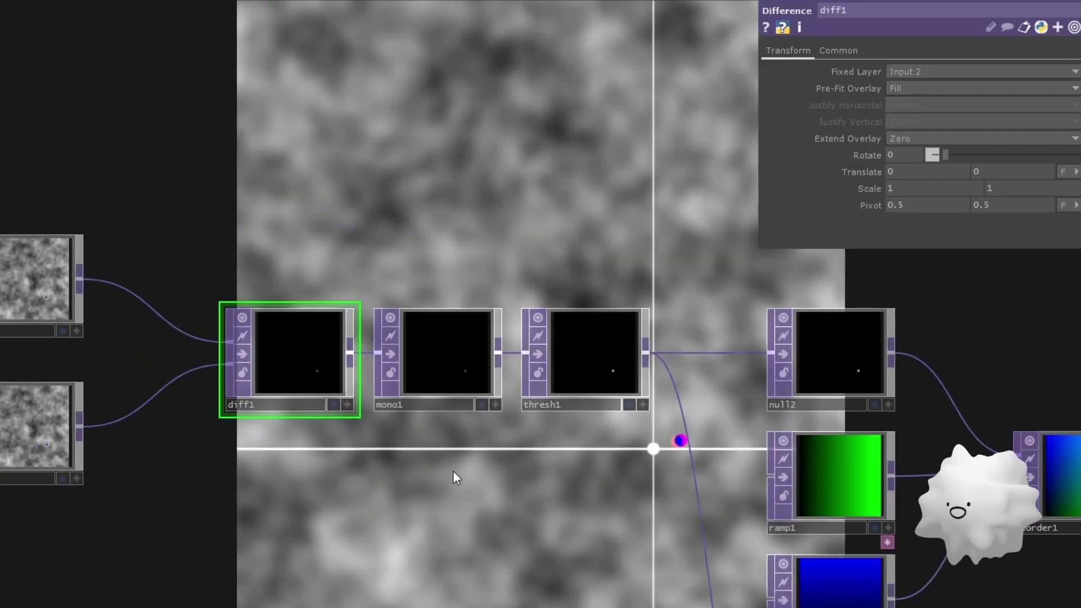
left_click(480, 319)
scroll(480, 327, "up", 3)
scroll(445, 343, "up", 1)
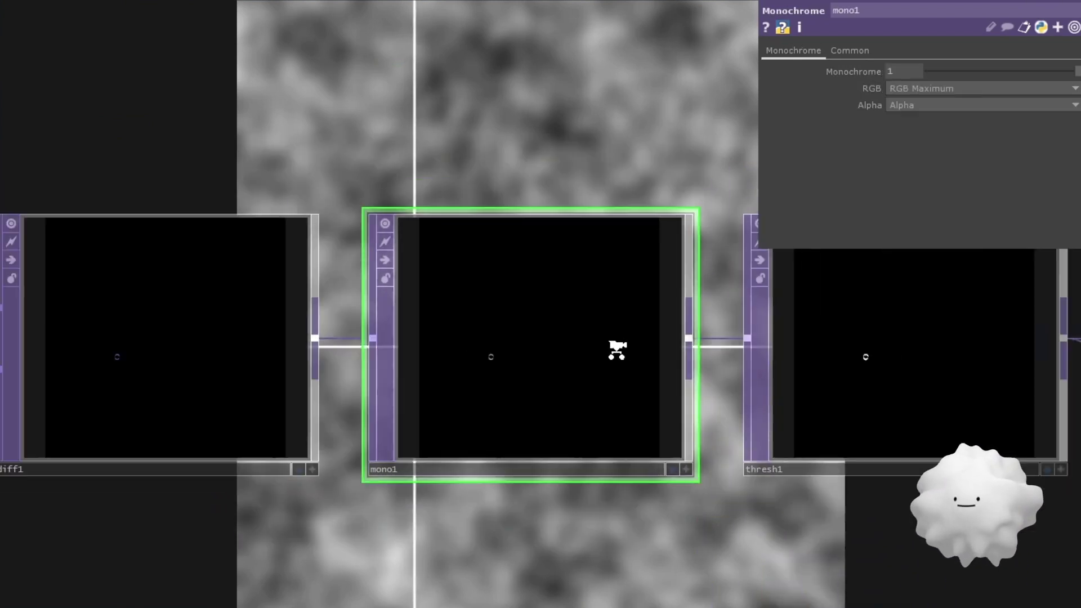
- Select thresh1 and examine its threshold settings, comparing its output with mono1's
scroll(675, 338, "down", 2)
left_click(816, 383)
left_click_drag(845, 470, 564, 479)
scroll(512, 374, "up", 6)
scroll(417, 343, "down", 3)
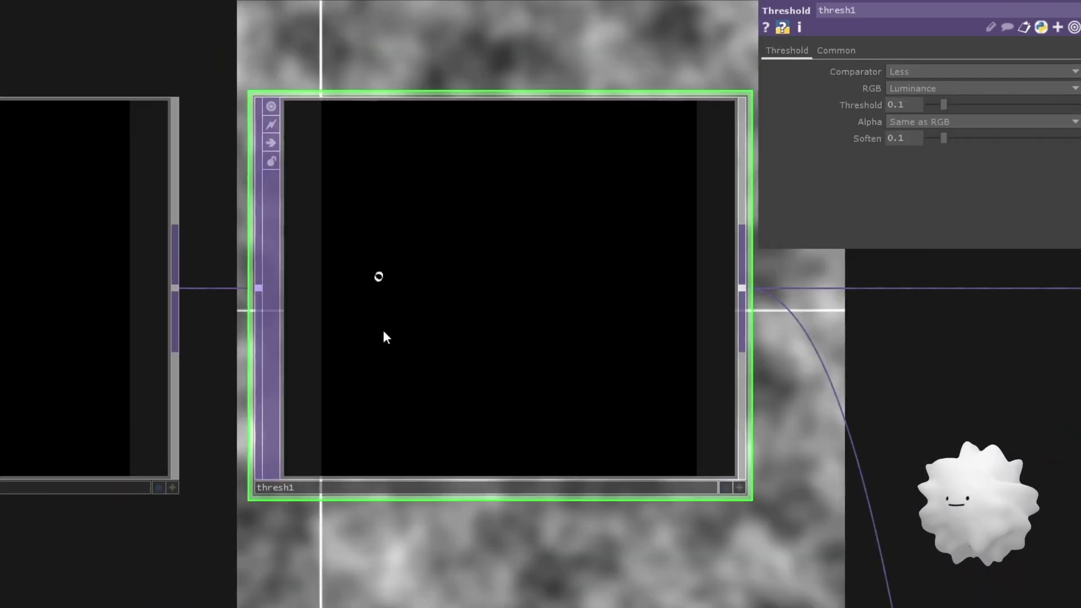
scroll(377, 329, "down", 2)
left_click(184, 335)
left_click(404, 277)
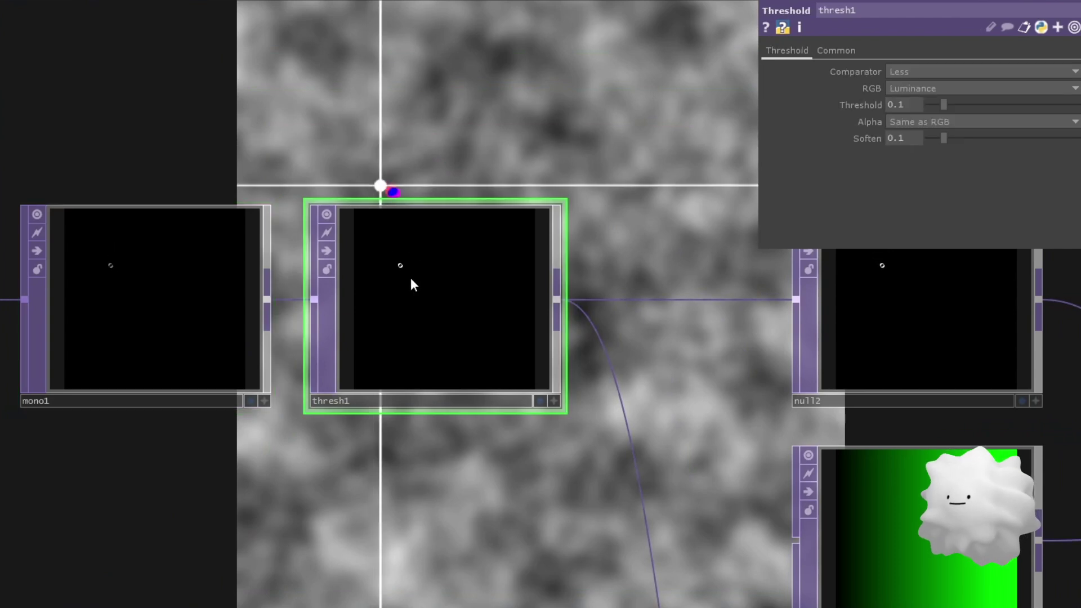
- Examine how thresh1 feeds null2 and how null2, ramp1 and ramp2 combine in reorder1 before analyze1
left_click_drag(706, 363, 427, 306)
scroll(428, 307, "down", 5)
scroll(521, 348, "down", 1)
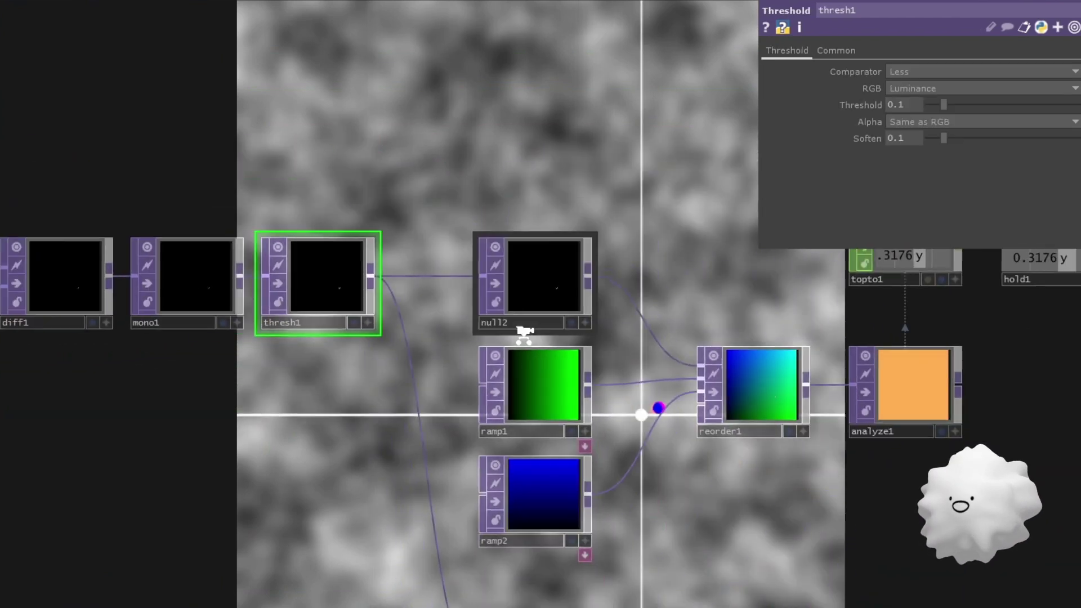
scroll(522, 337, "down", 3)
left_click(659, 363)
- Return to the parent network and hide the Motion_tracking container's parameters
key("u")
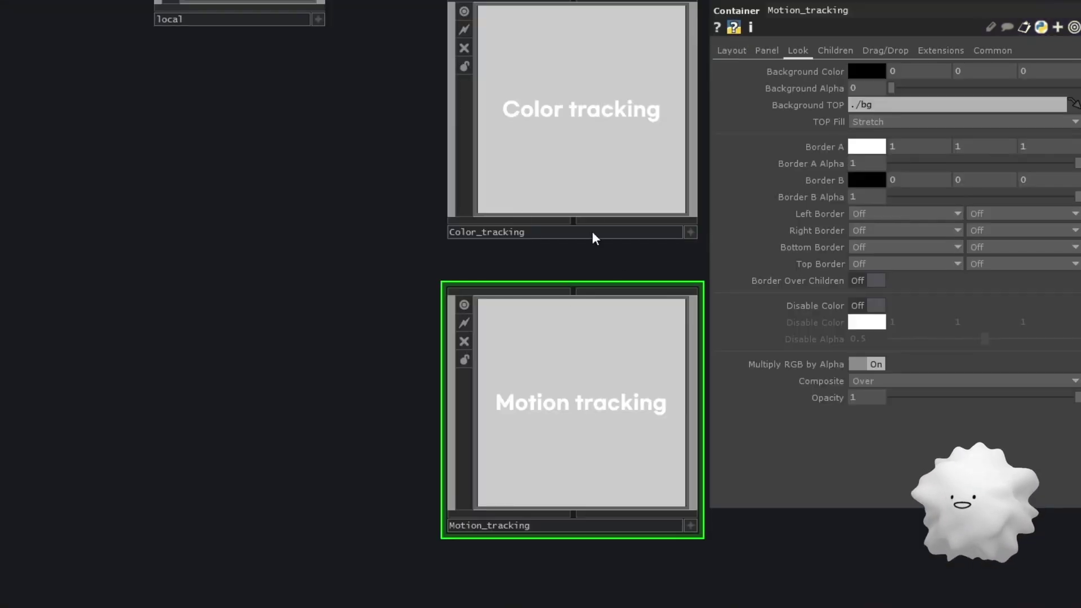
scroll(586, 369, "up", 1)
left_click_drag(830, 460, 709, 419)
left_click_drag(814, 379, 696, 364)
key("p")
- Examine the Motion_tracking network from diff1 through reorder1 and the CHOP chain to the rectangle, circle and comp1 overlays
left_click_drag(614, 412, 664, 345)
scroll(666, 344, "down", 3)
right_click_drag(448, 117, 902, 337)
left_click_drag(823, 320, 482, 313)
scroll(483, 312, "up", 3)
right_click_drag(548, 225, 756, 560)
left_click_drag(489, 305, 844, 378)
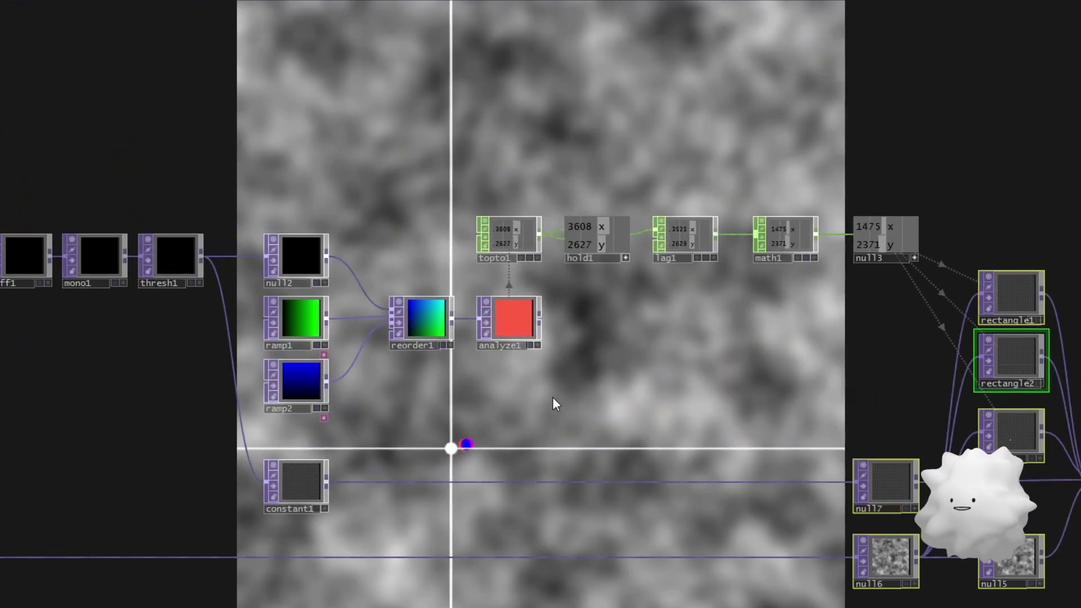
left_click_drag(624, 387, 842, 363)
left_click_drag(679, 353, 409, 300)
scroll(584, 345, "down", 2)
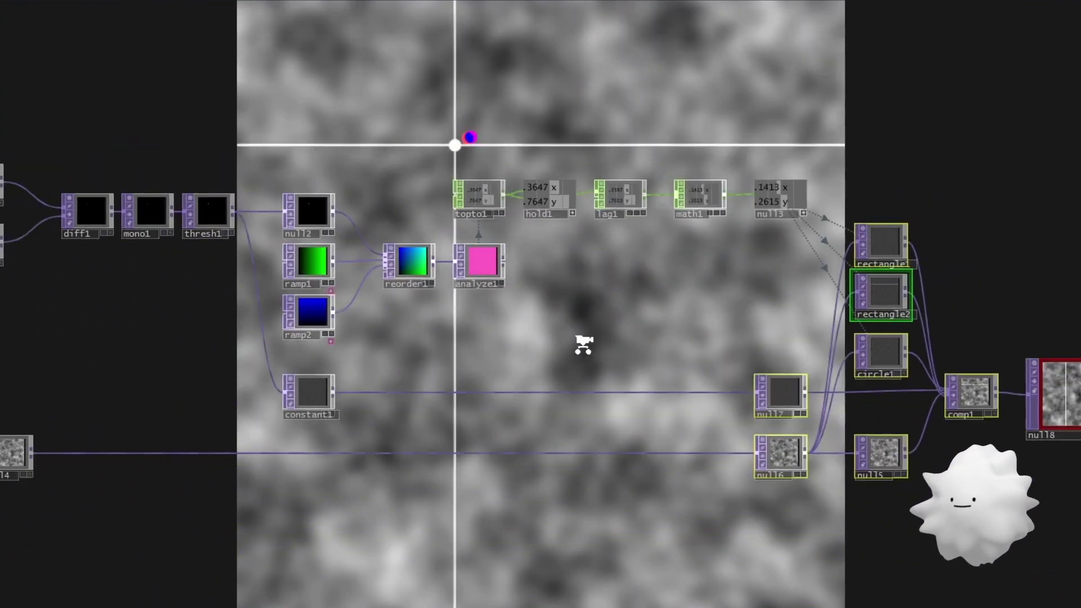
scroll(584, 345, "down", 1)
left_click_drag(604, 345, 692, 366)
scroll(696, 368, "down", 3)
scroll(581, 354, "up", 6)
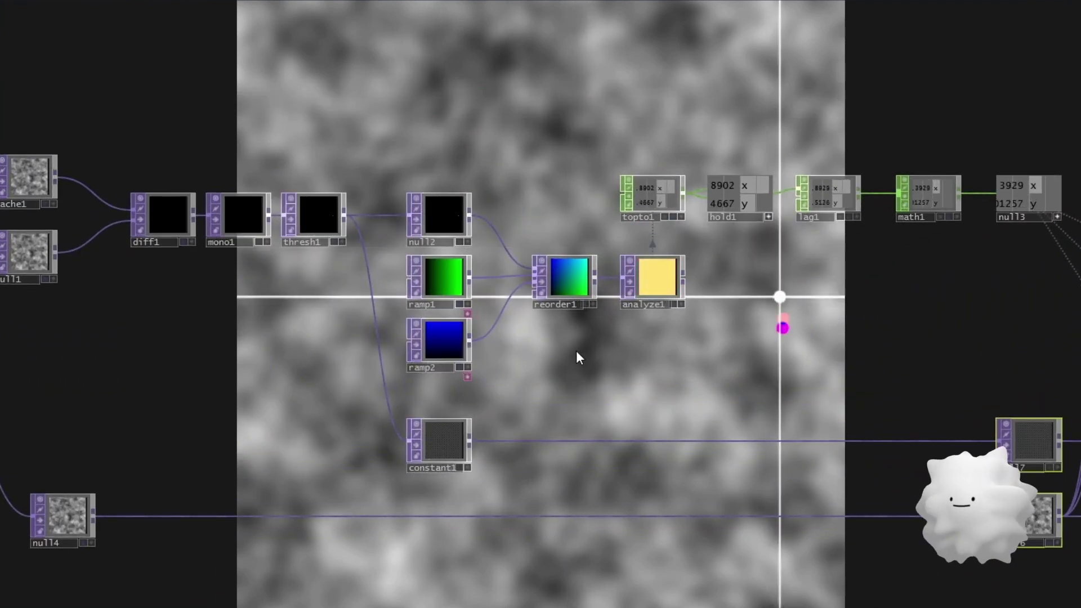
- Search the TOP operators for names matching "b" in the operator creation dialog
key("Tab")
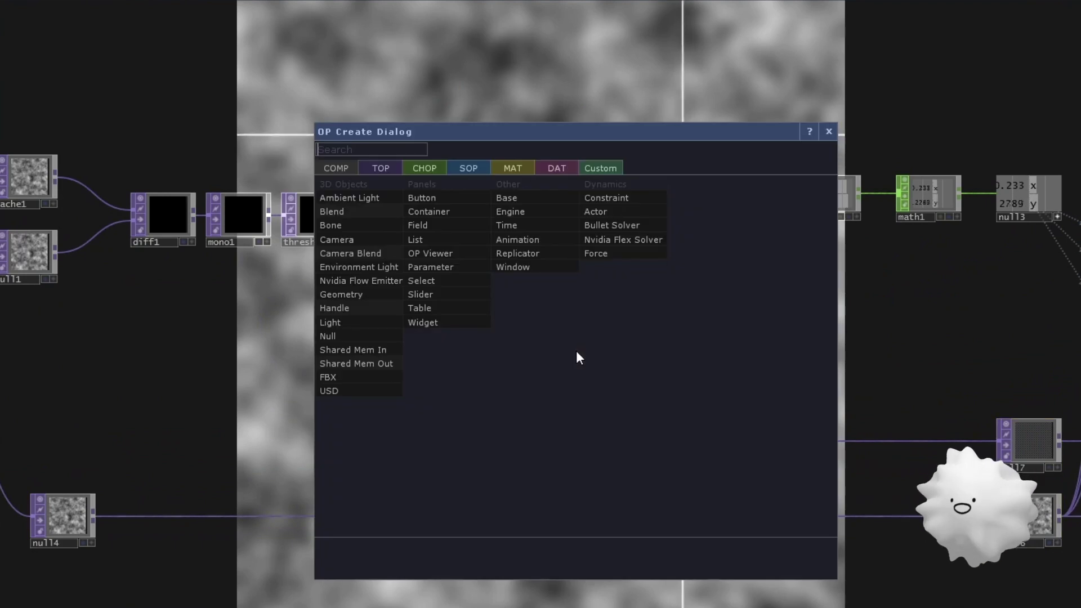
type("b")
left_click(380, 166)
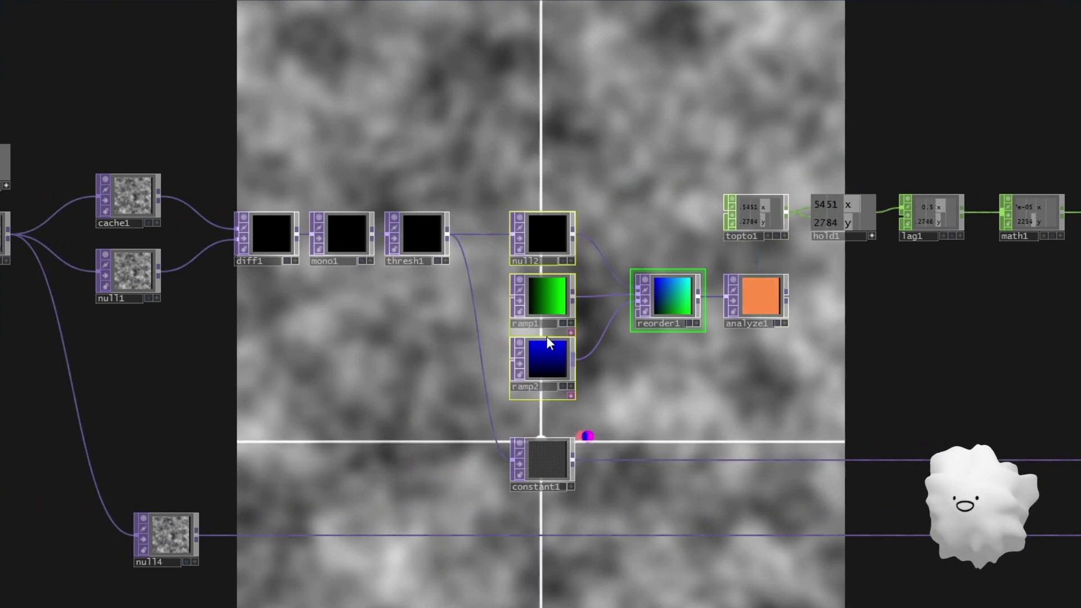
- Review the complete motion-tracking network from noise1 to null8 and return to the parent network
scroll(627, 273, "down", 5)
scroll(635, 274, "up", 7)
right_click_drag(632, 436, 341, 202)
scroll(341, 203, "down", 3)
scroll(341, 200, "down", 6)
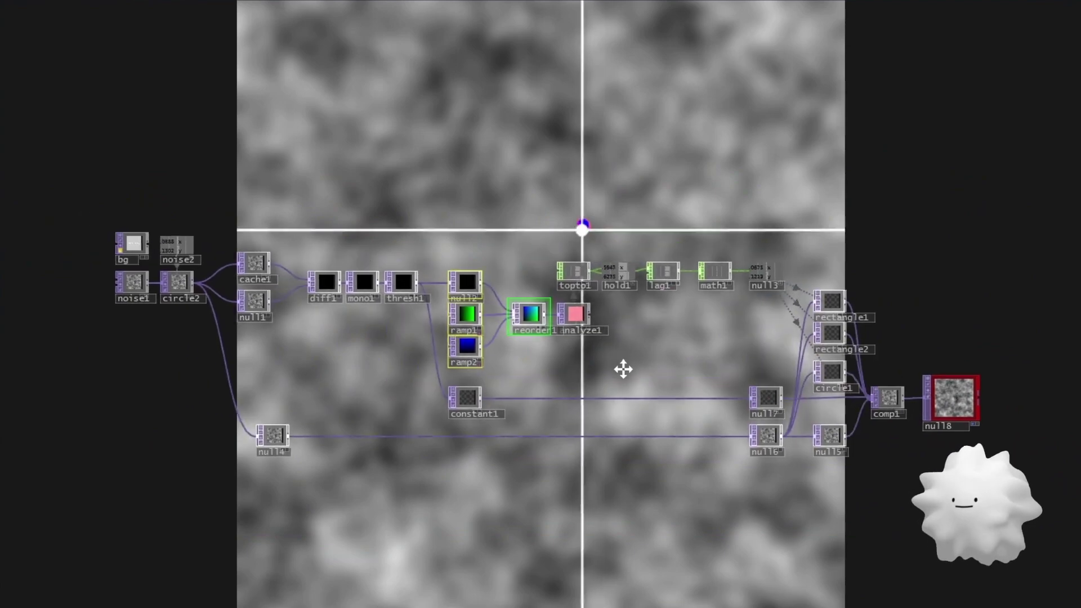
left_click_drag(622, 370, 628, 365)
key("u")
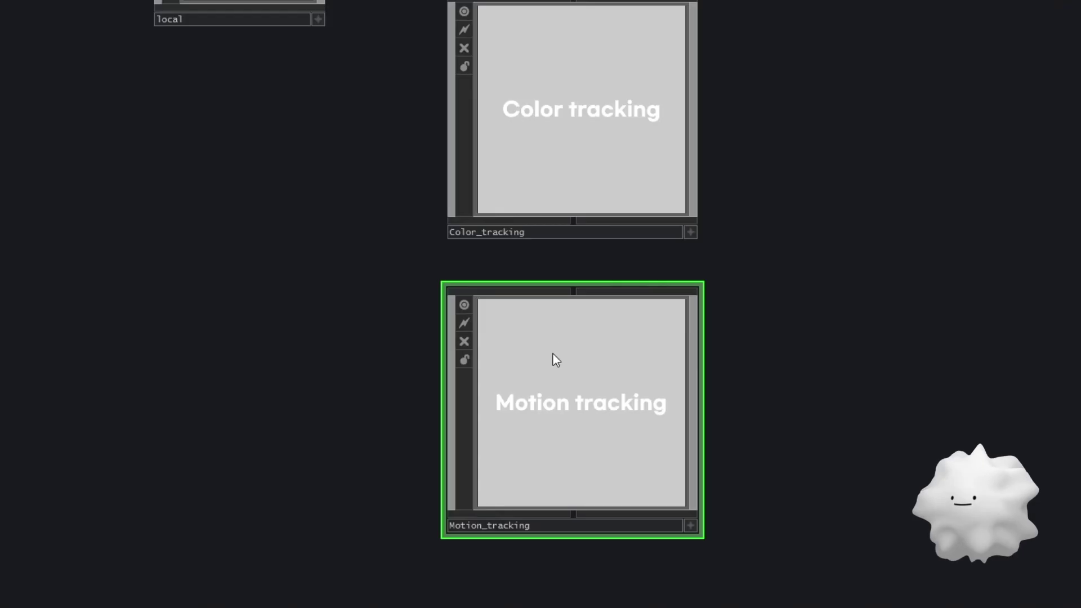
- Look over the video_switcher, eyedropper, Color_tracking and Motion_tracking containers, briefly revisiting the motion-tracking network
left_click_drag(767, 310, 750, 403)
scroll(685, 349, "down", 2)
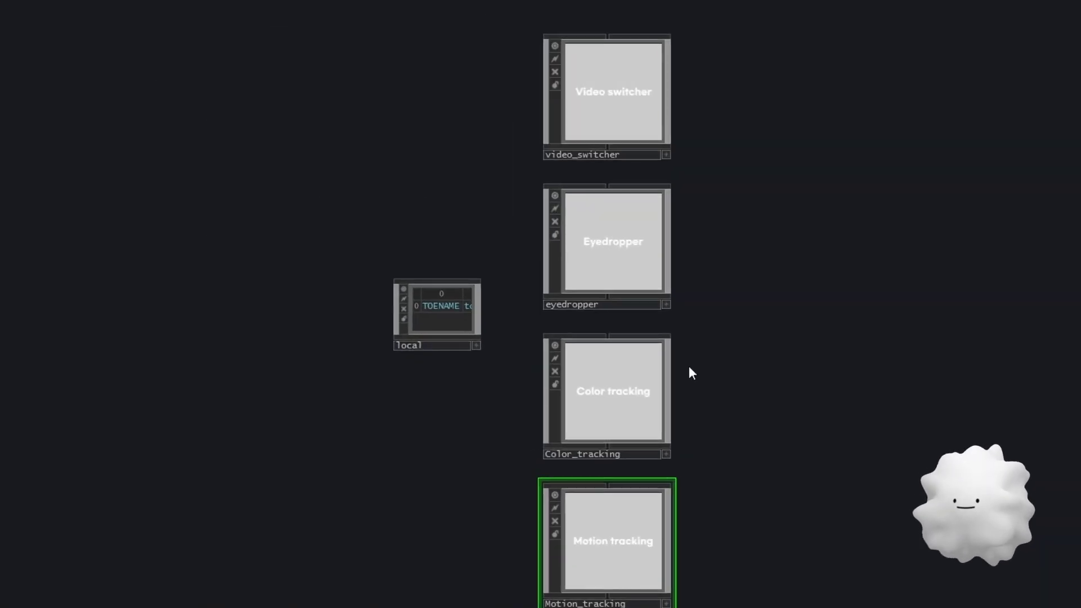
scroll(695, 338, "down", 2)
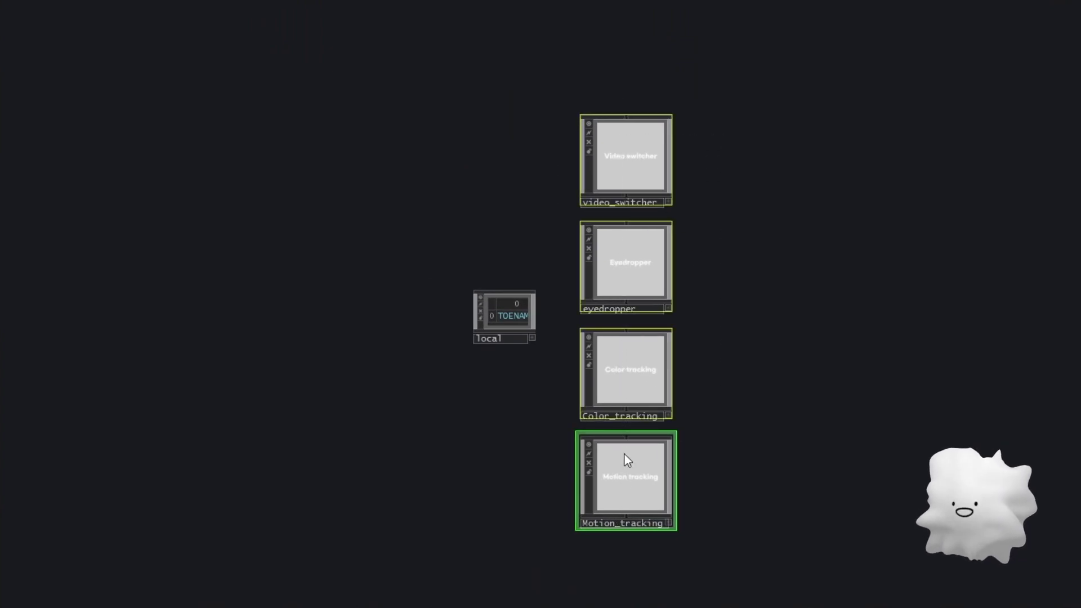
scroll(638, 335, "up", 2)
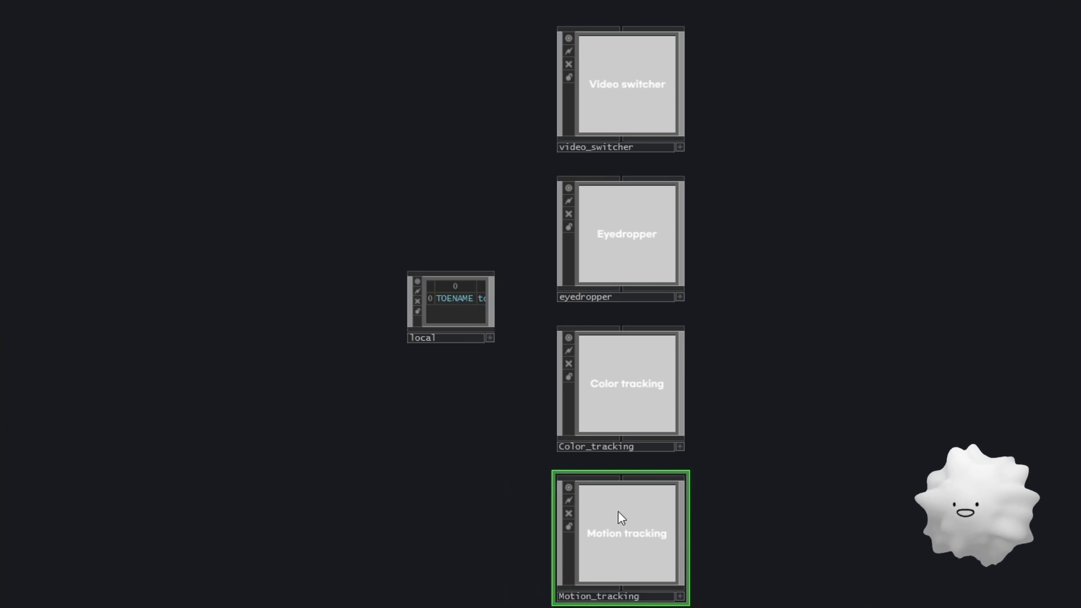
key("i")
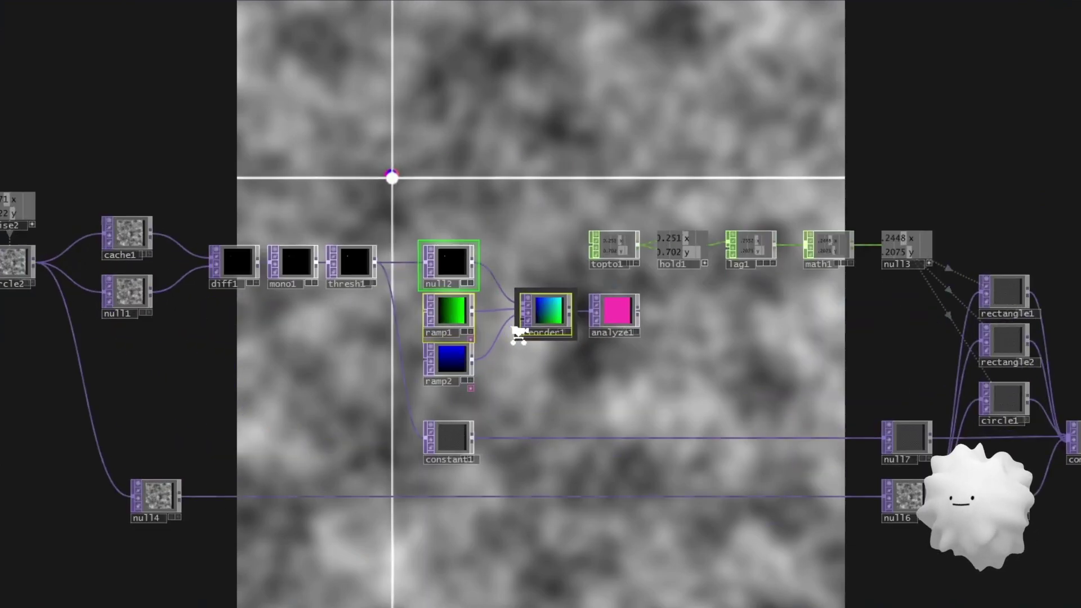
key("u")
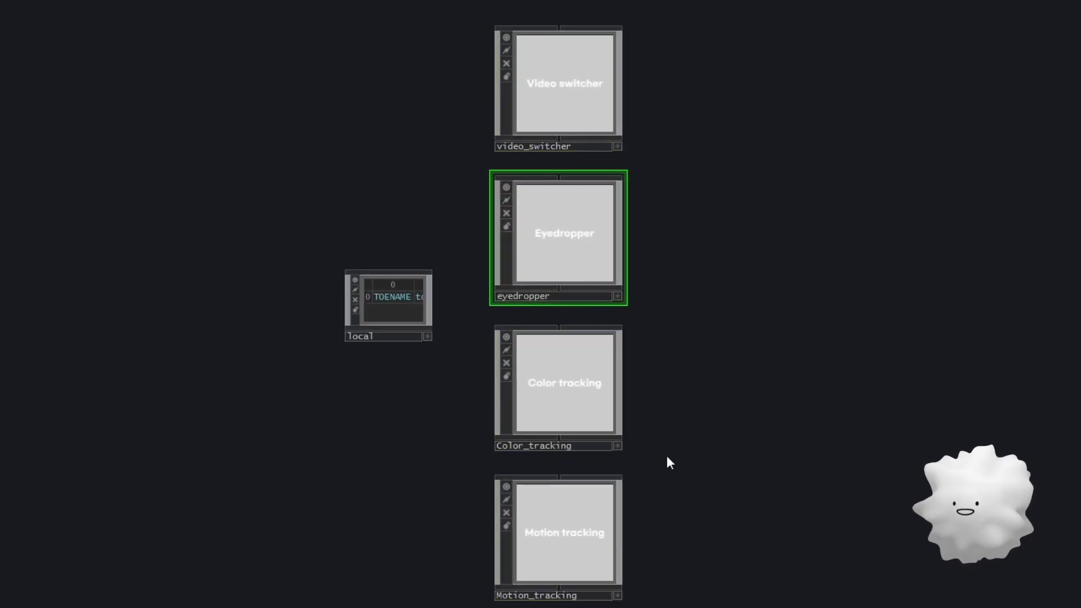
scroll(667, 458, "down", 3)
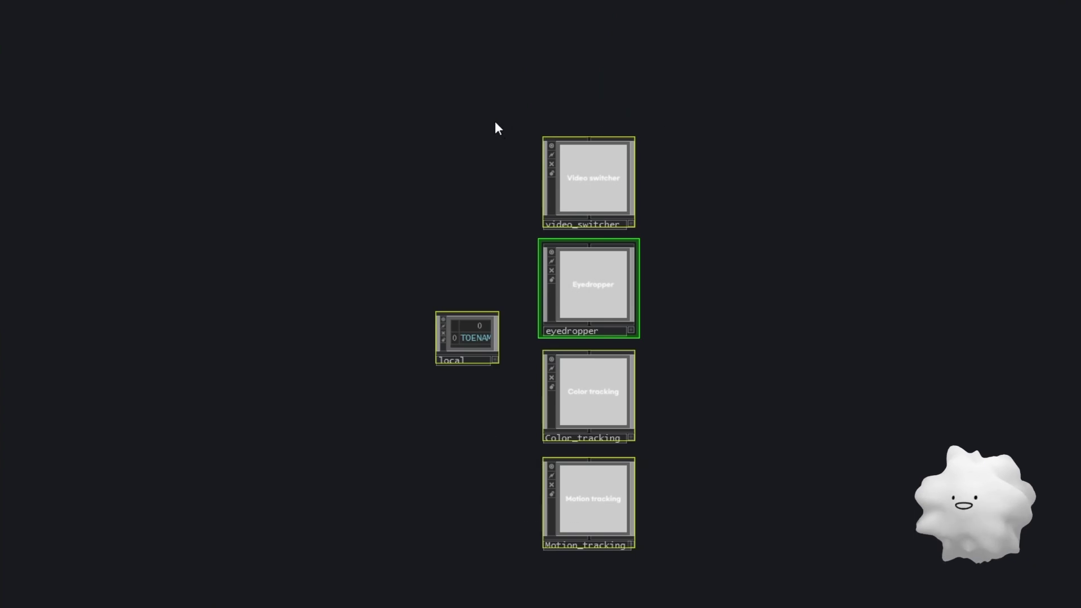
left_click_drag(685, 320, 639, 295)
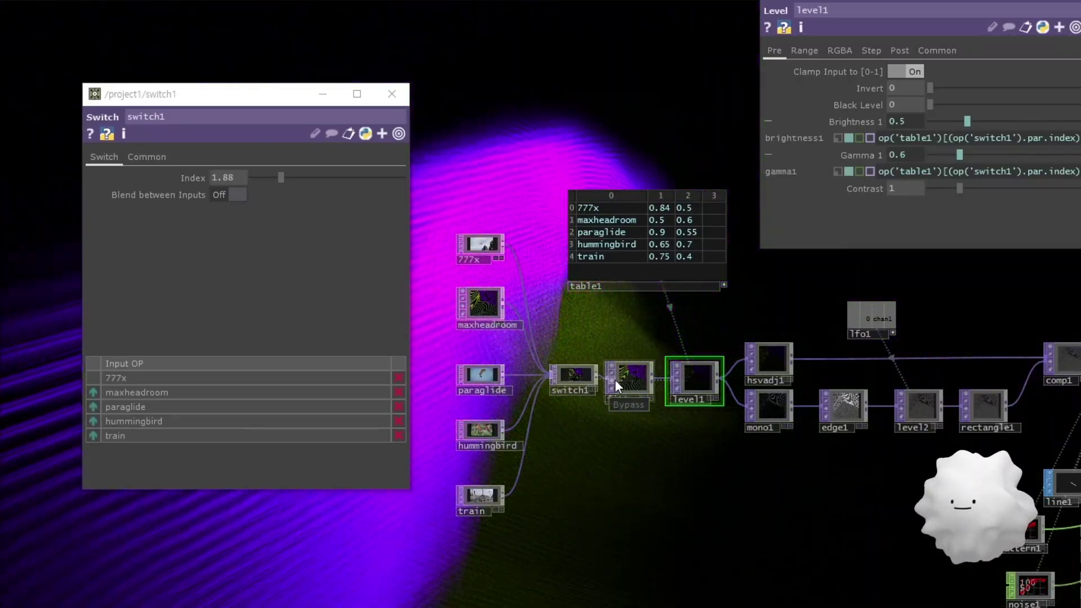
- Raise switch1's index to 1.98 and beyond to switch between the input videos
mouse_move(272, 180)
left_mouse_down()
mouse_move(309, 183)
mouse_move(283, 184)
left_mouse_up()
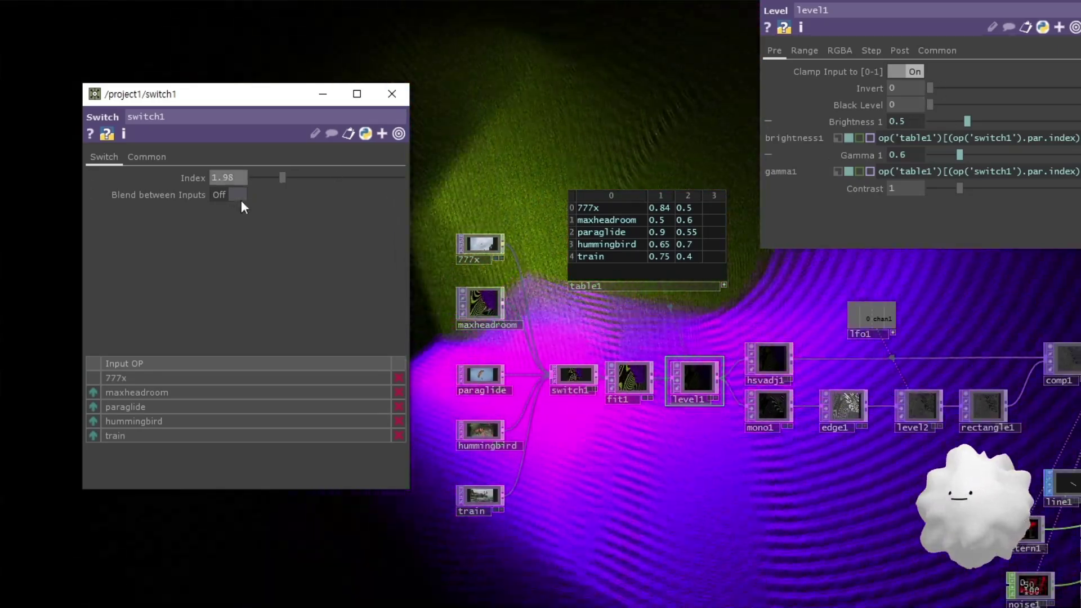
left_click_drag(259, 180, 307, 177)
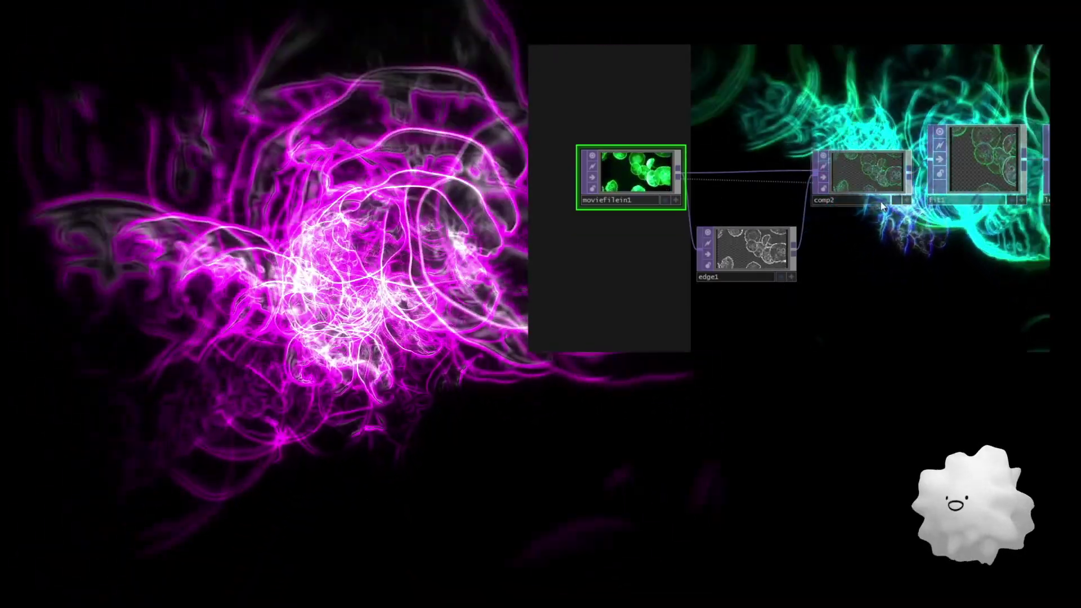
scroll(947, 279, "down", 3)
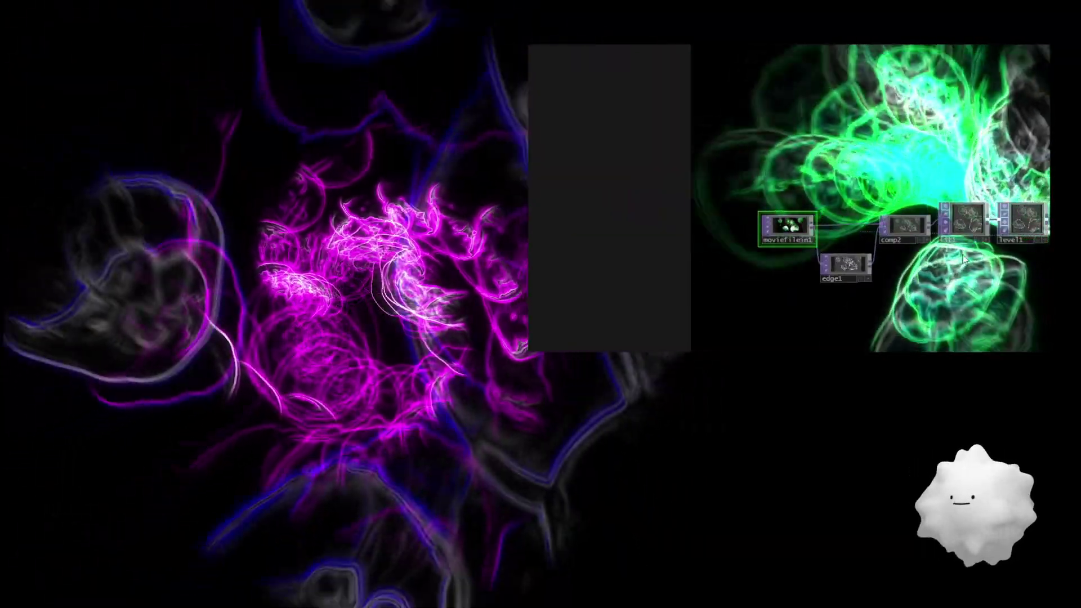